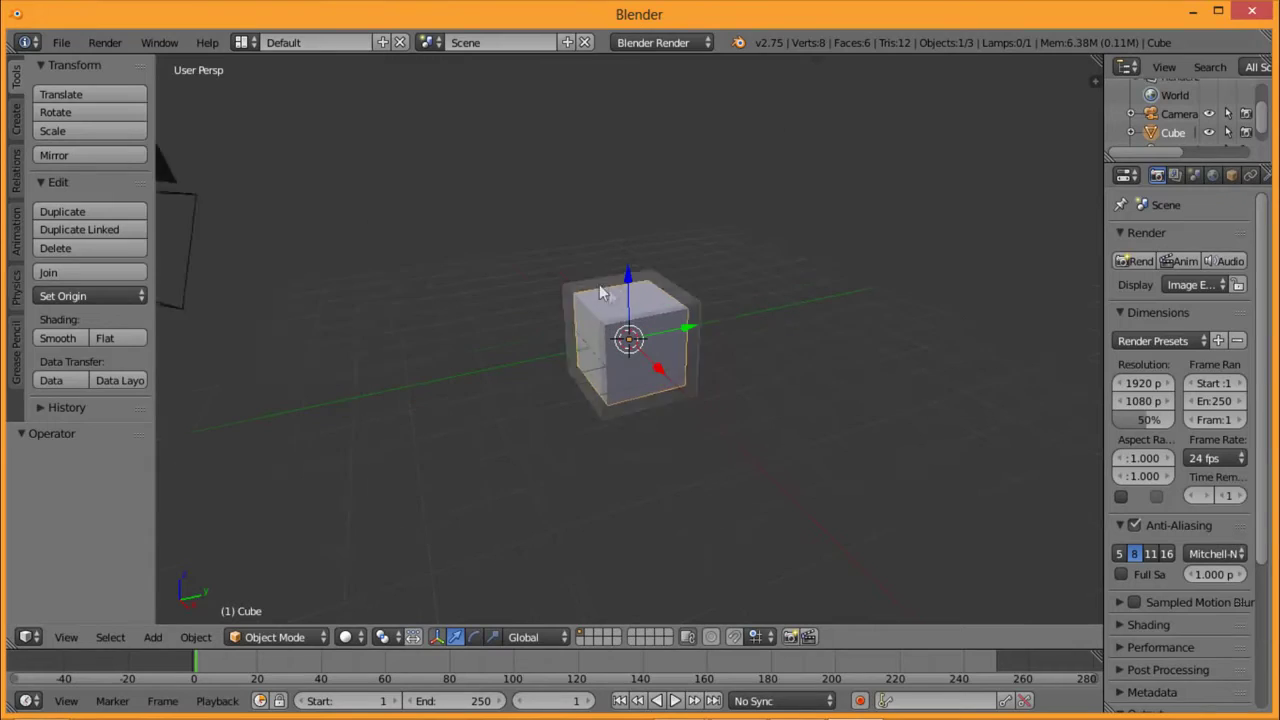
Step: Delete the default cube and add a cylinder with 17 vertices
key(x)
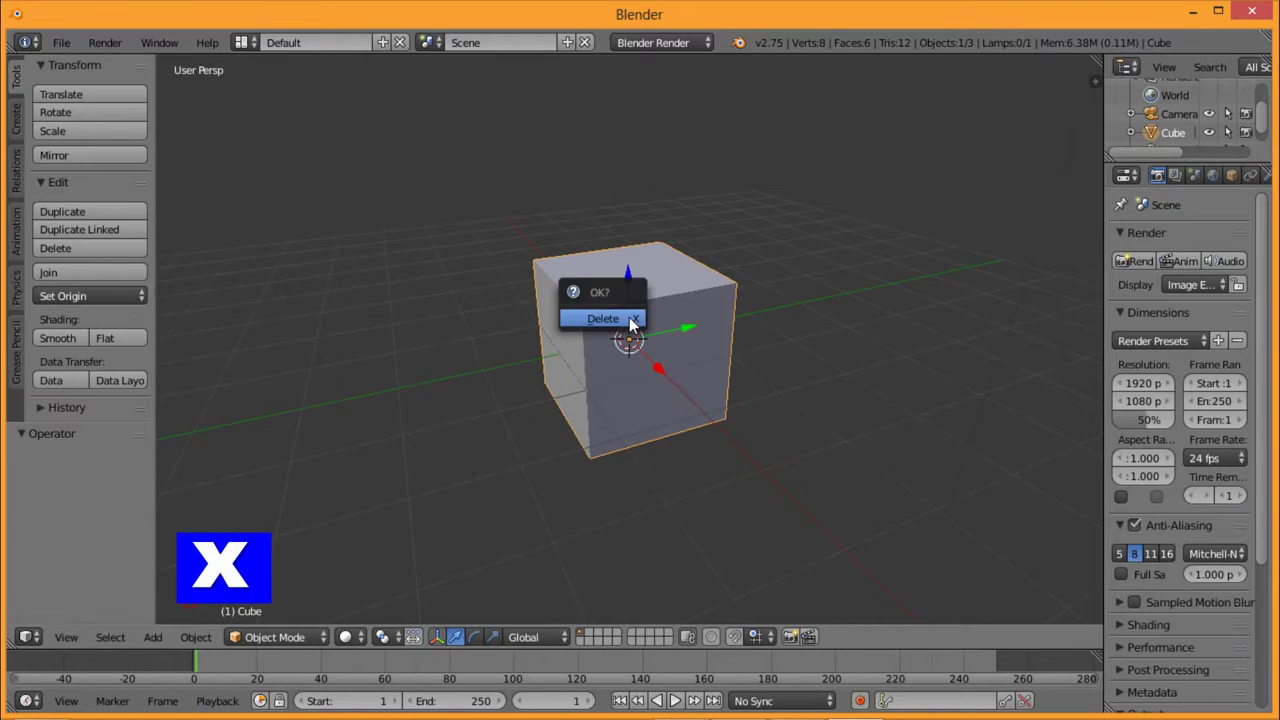
click(629, 317)
click(16, 125)
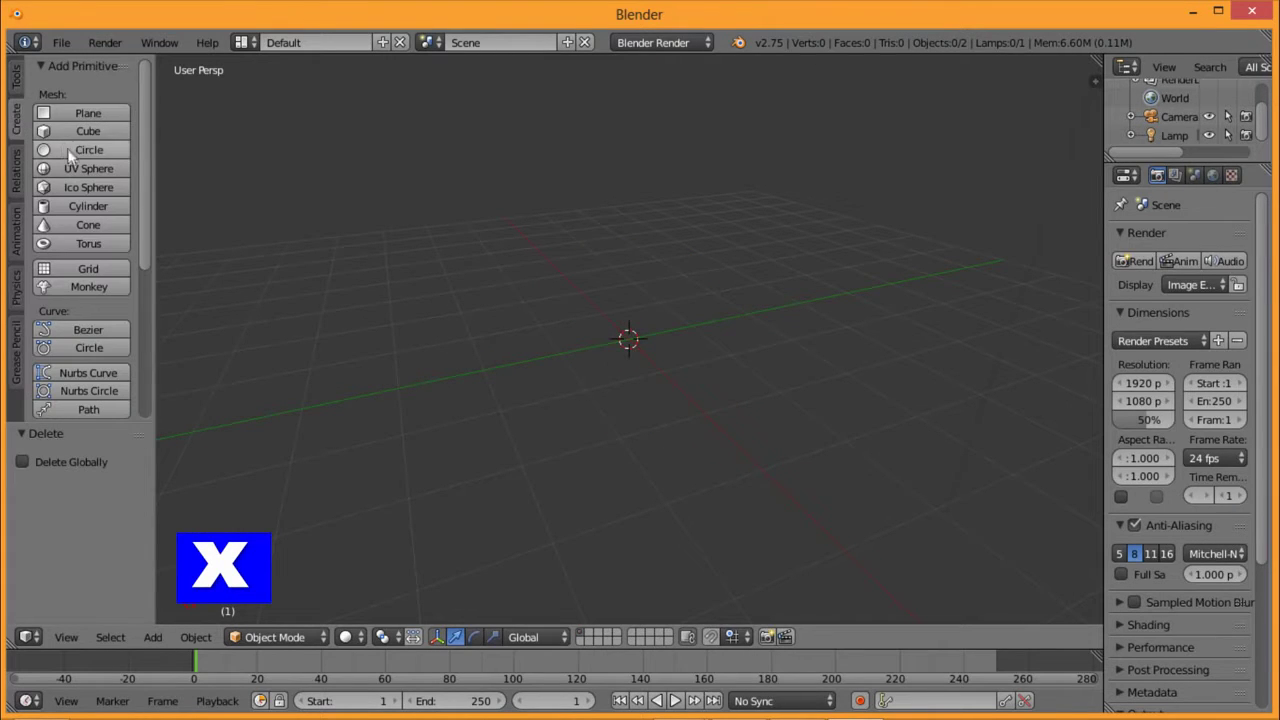
click(88, 206)
click(95, 480)
text(17)
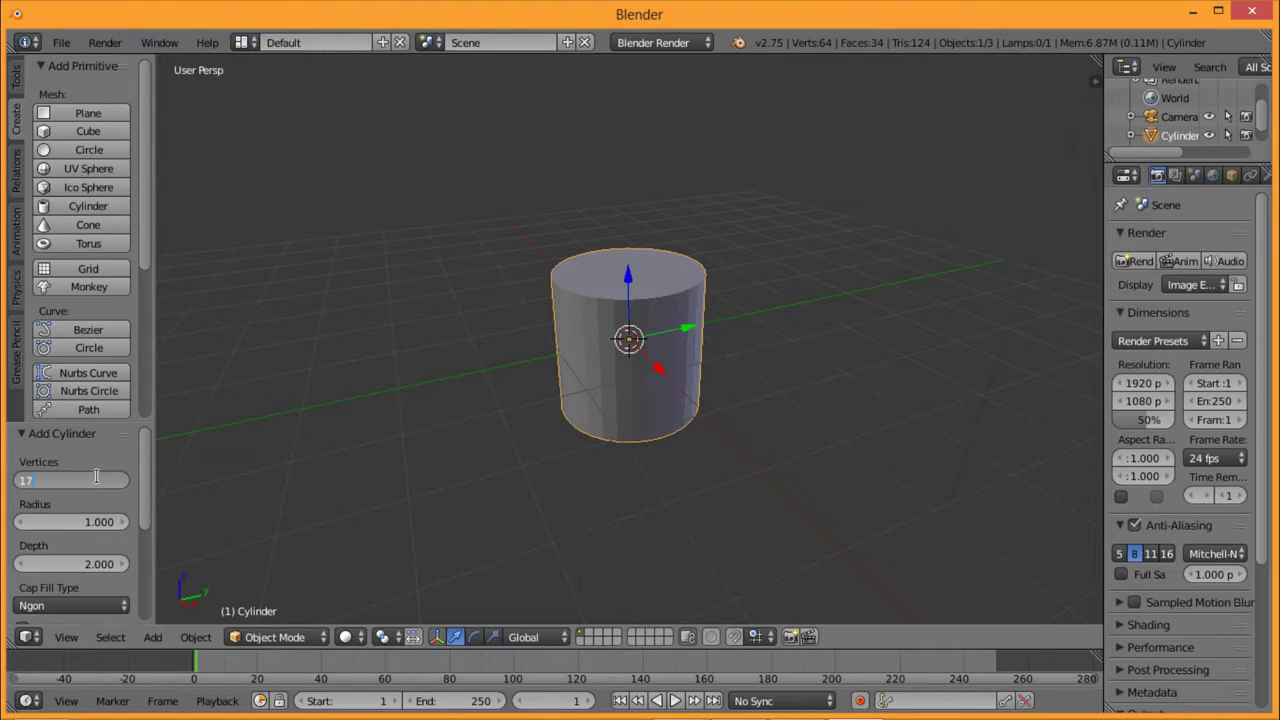
key(Return)
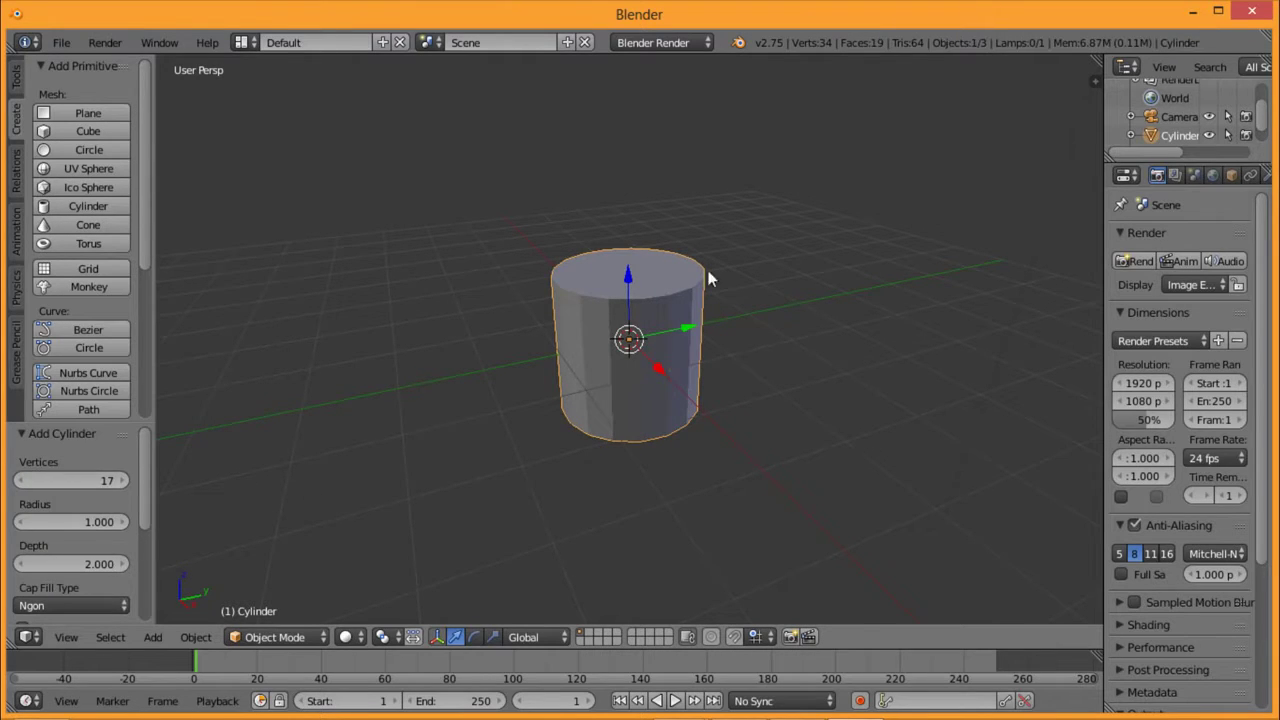
click(266, 640)
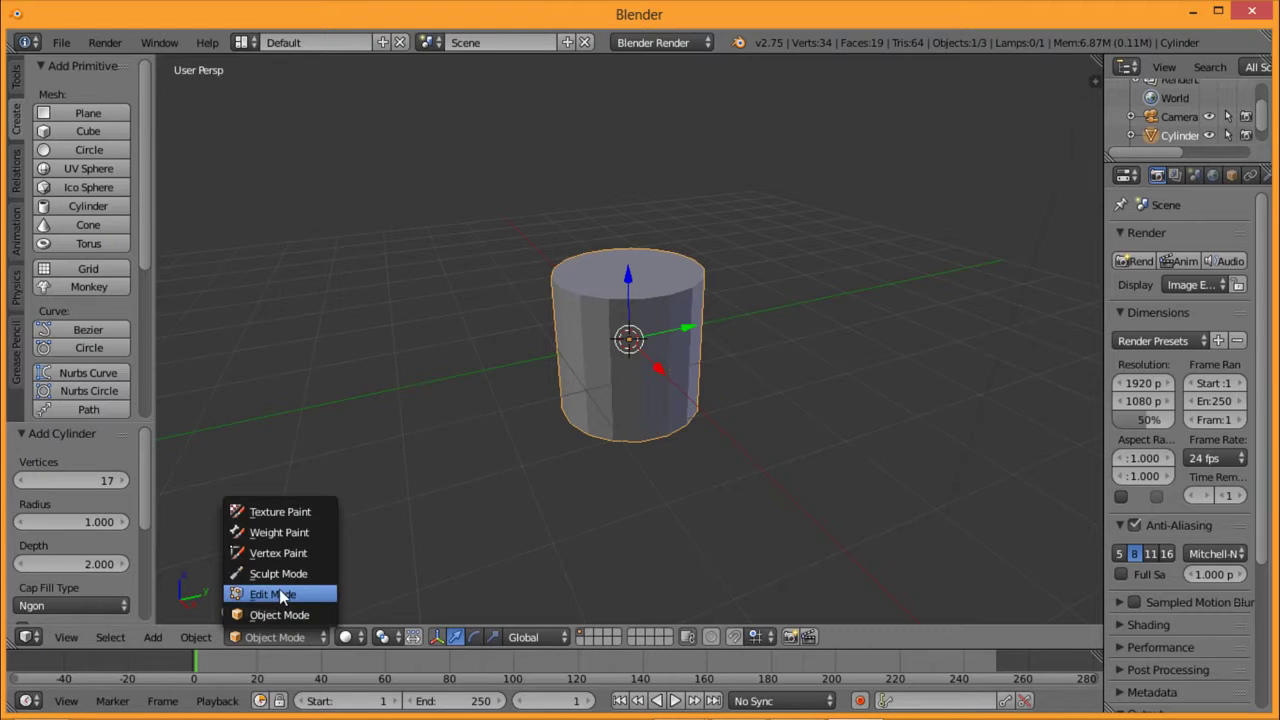
Step: In Edit Mode face select, delete the cylinder's top face to open the cup
click(281, 590)
click(582, 638)
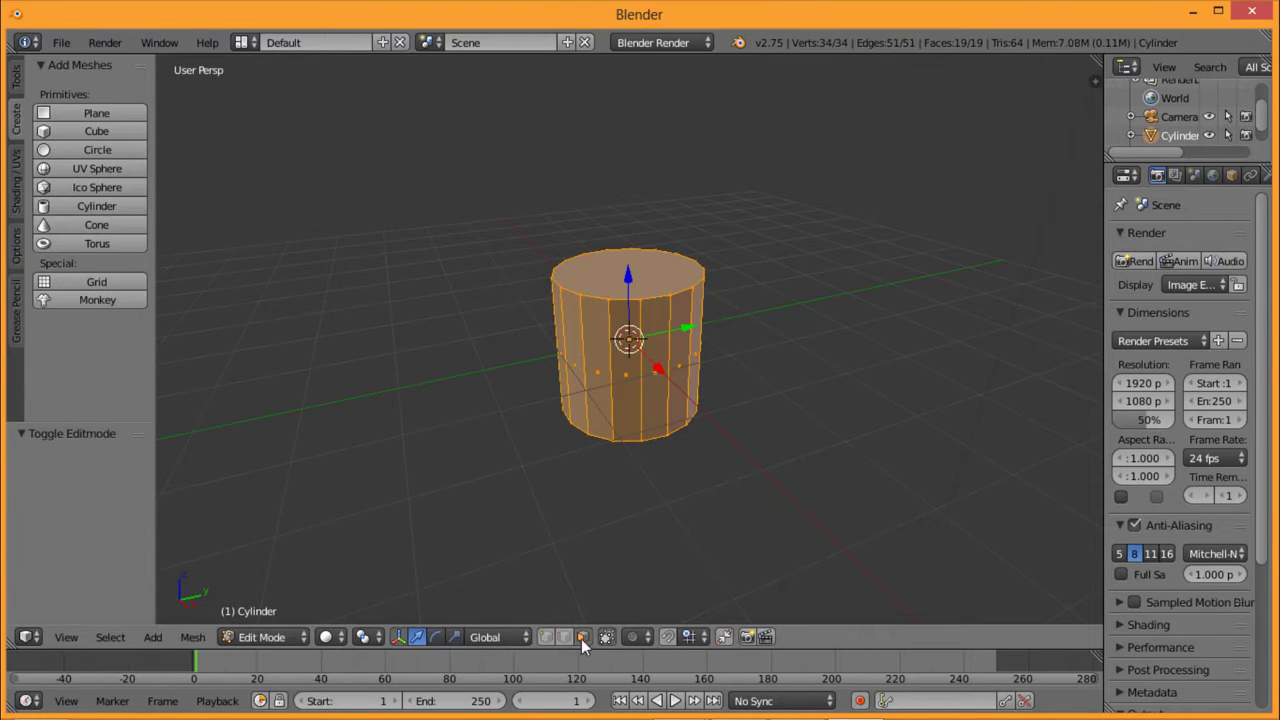
scroll(658, 246, up, 5)
scroll(651, 229, down, 2)
scroll(657, 191, down, 2)
right_click(621, 249)
key(x)
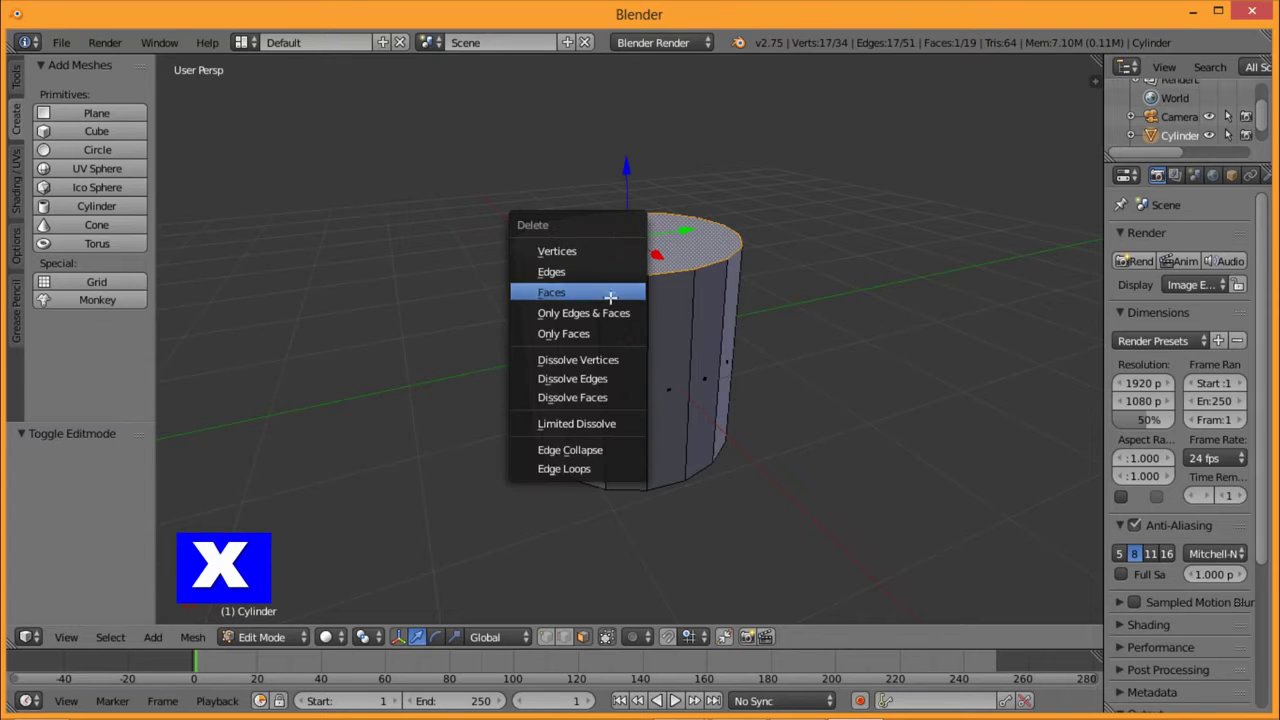
click(604, 295)
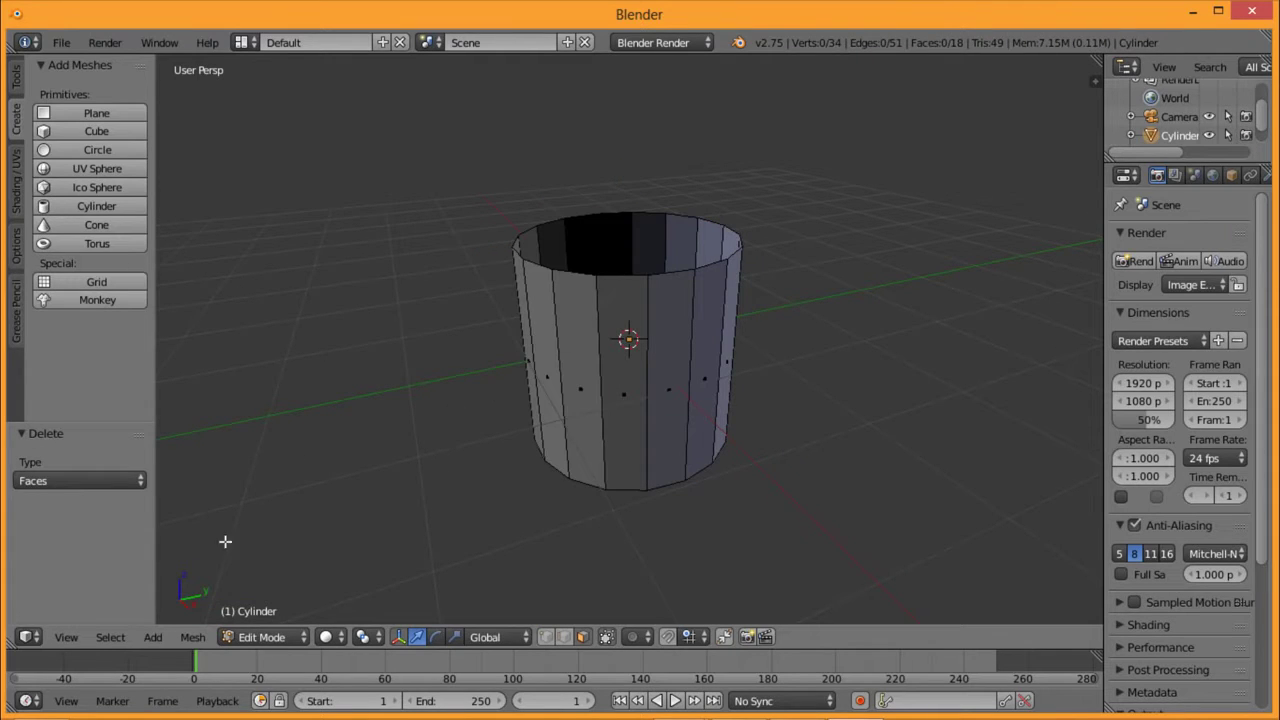
Step: Widen the Properties editor and show the object's Modifiers tab
mouse_move(871, 309)
middle_down()
mouse_move(686, 196)
mouse_move(671, 306)
mouse_move(663, 251)
mouse_move(675, 235)
middle_up()
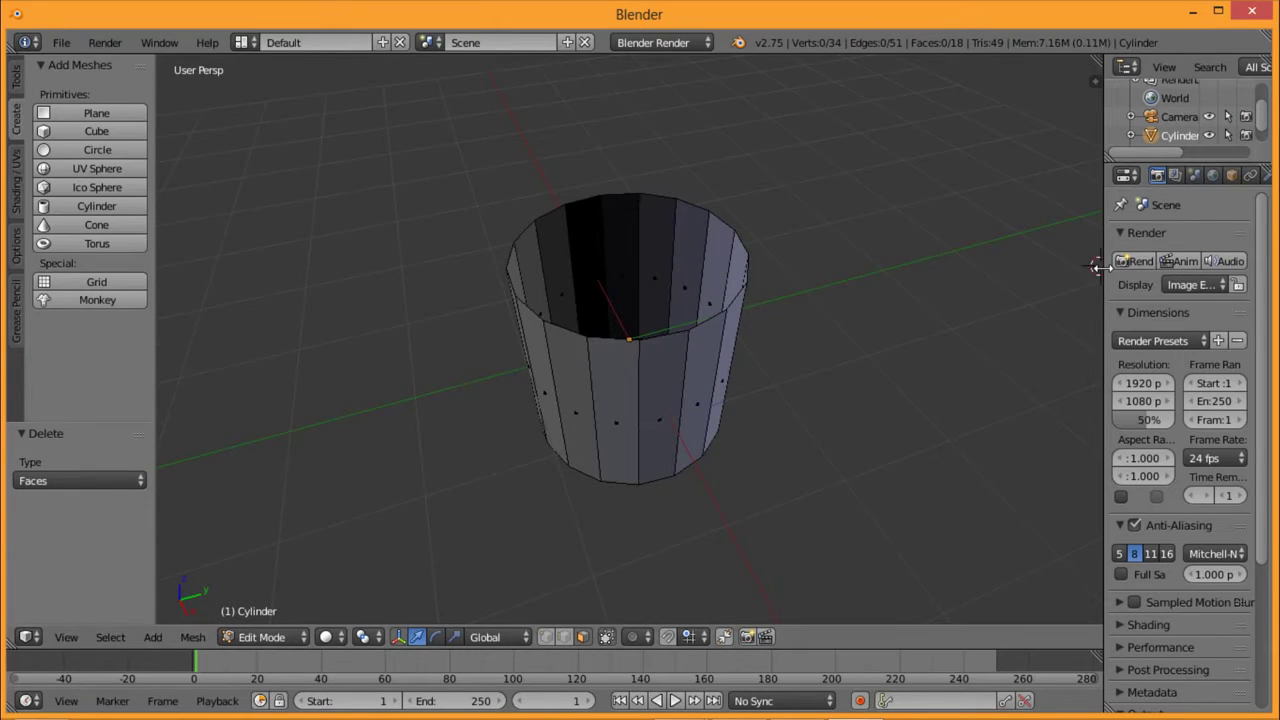
drag(1100, 264, 987, 273)
click(1150, 175)
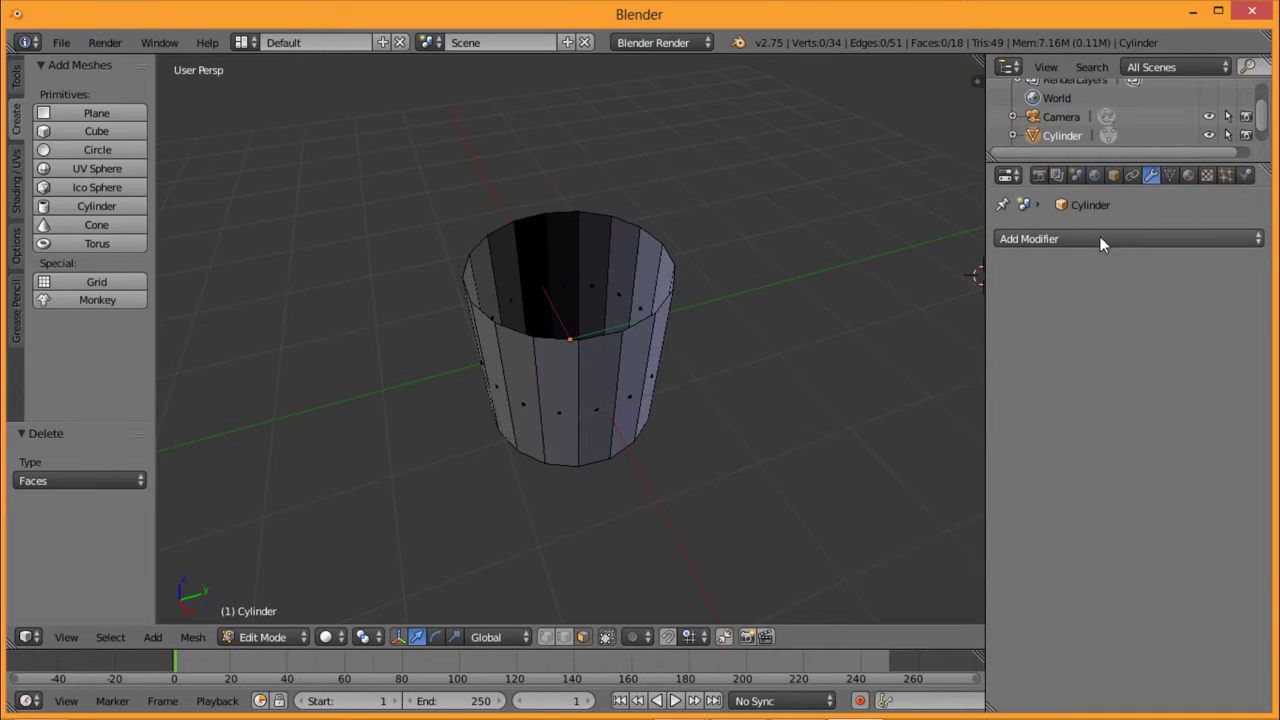
Step: Add a Solidify modifier with Thickness 0.2
click(1104, 240)
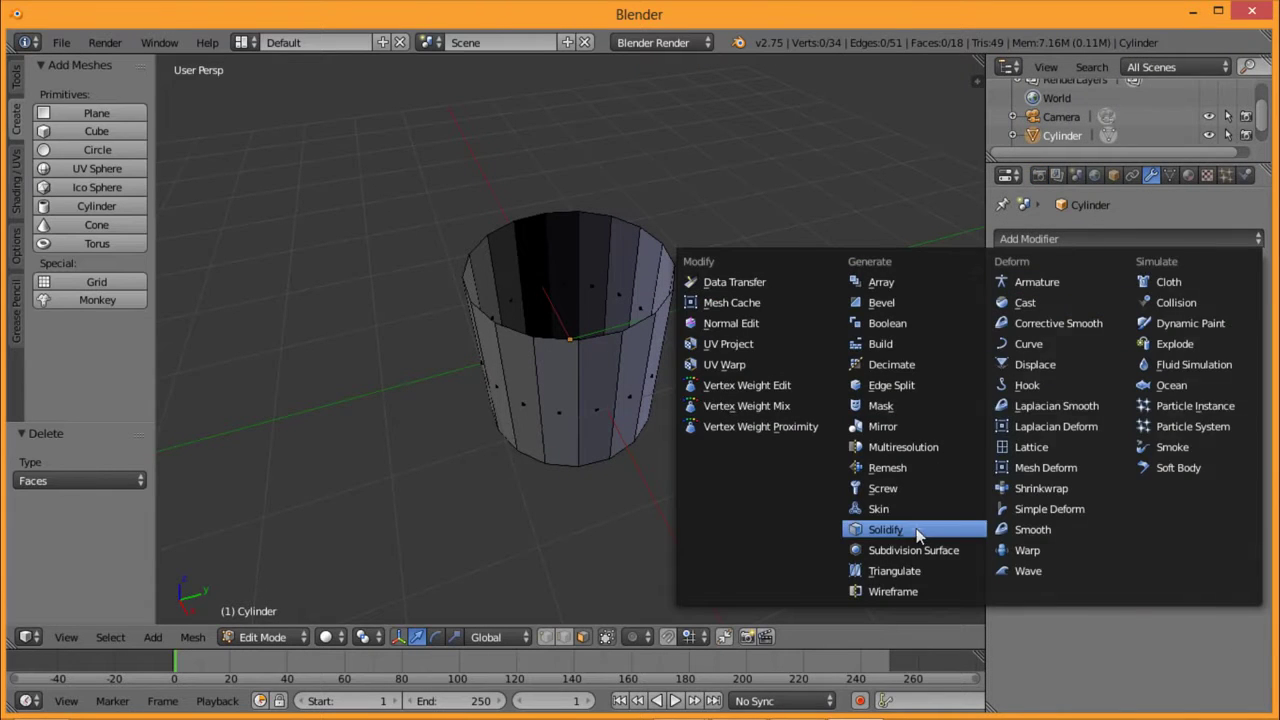
click(914, 529)
click(1080, 327)
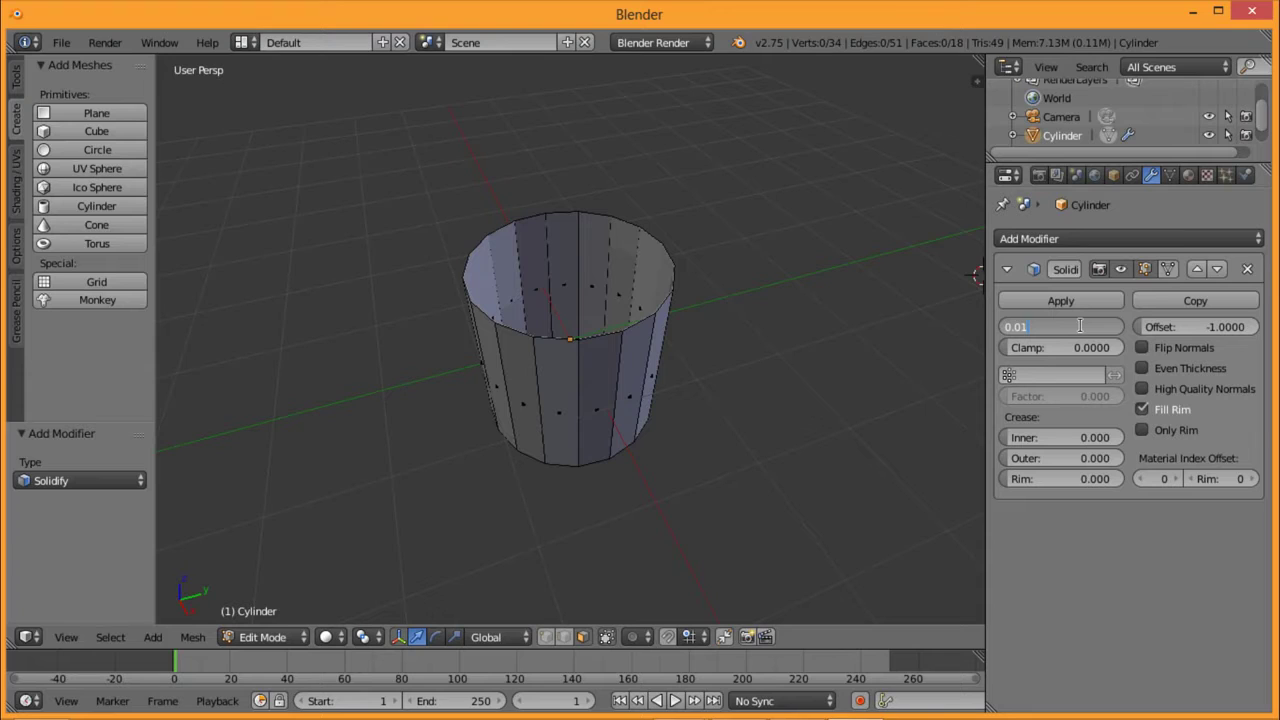
key(Return)
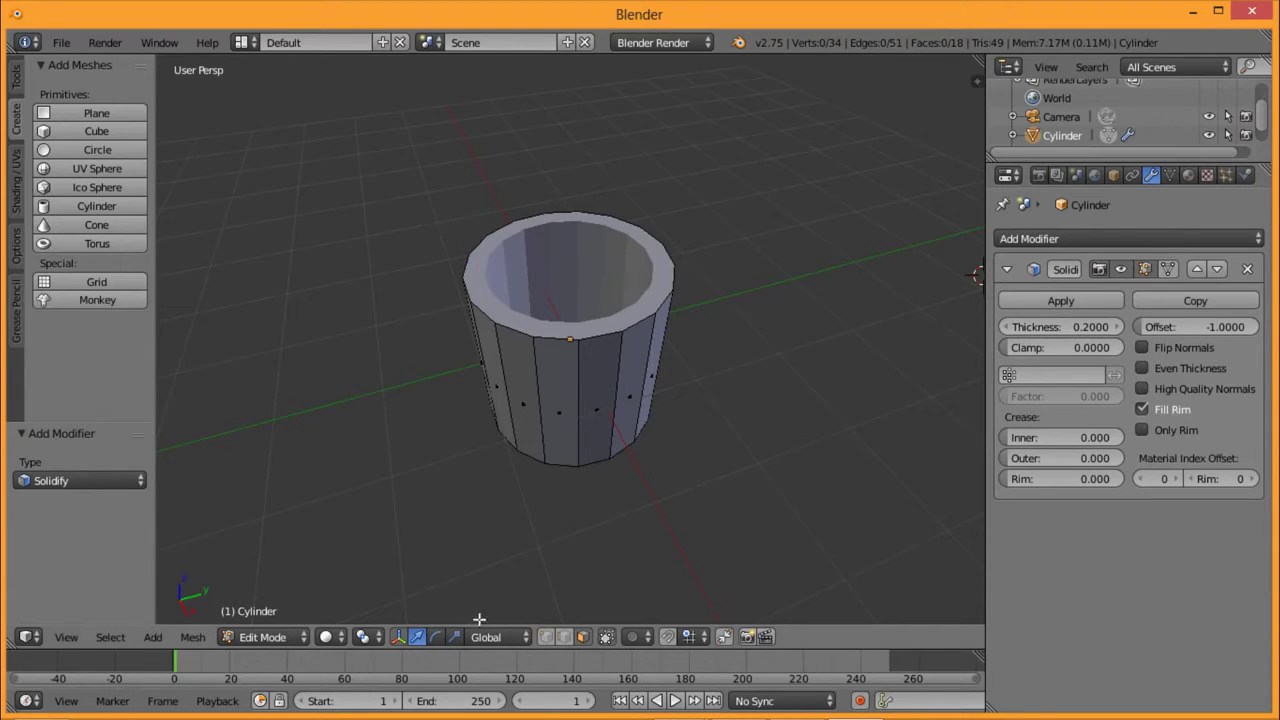
Step: Apply the Solidify modifier in Object Mode, then return to Edit Mode
click(294, 638)
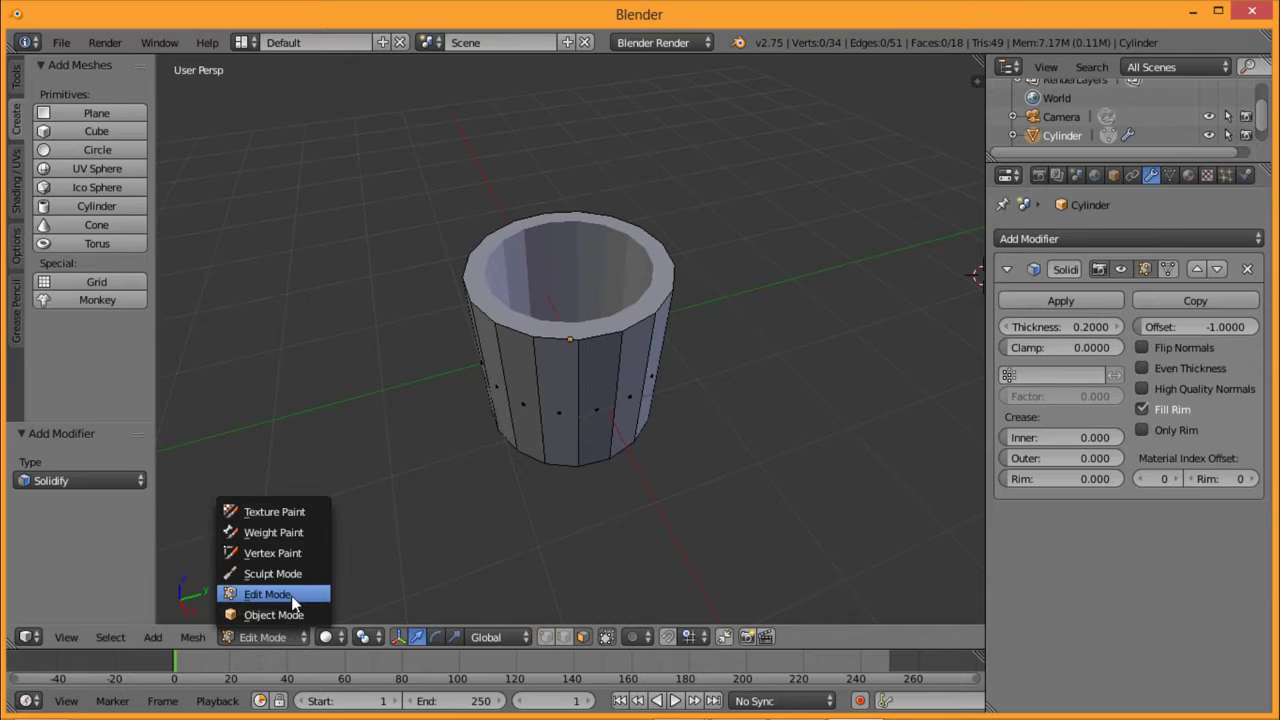
click(291, 615)
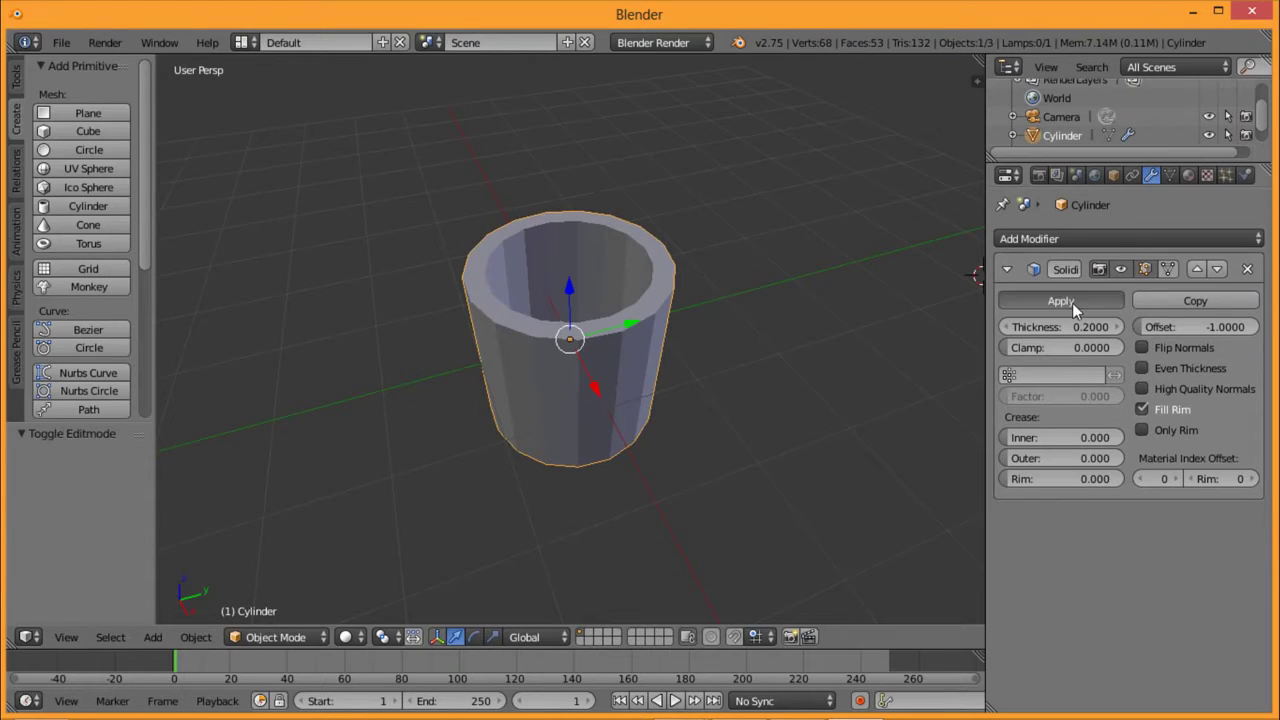
click(1072, 302)
click(278, 637)
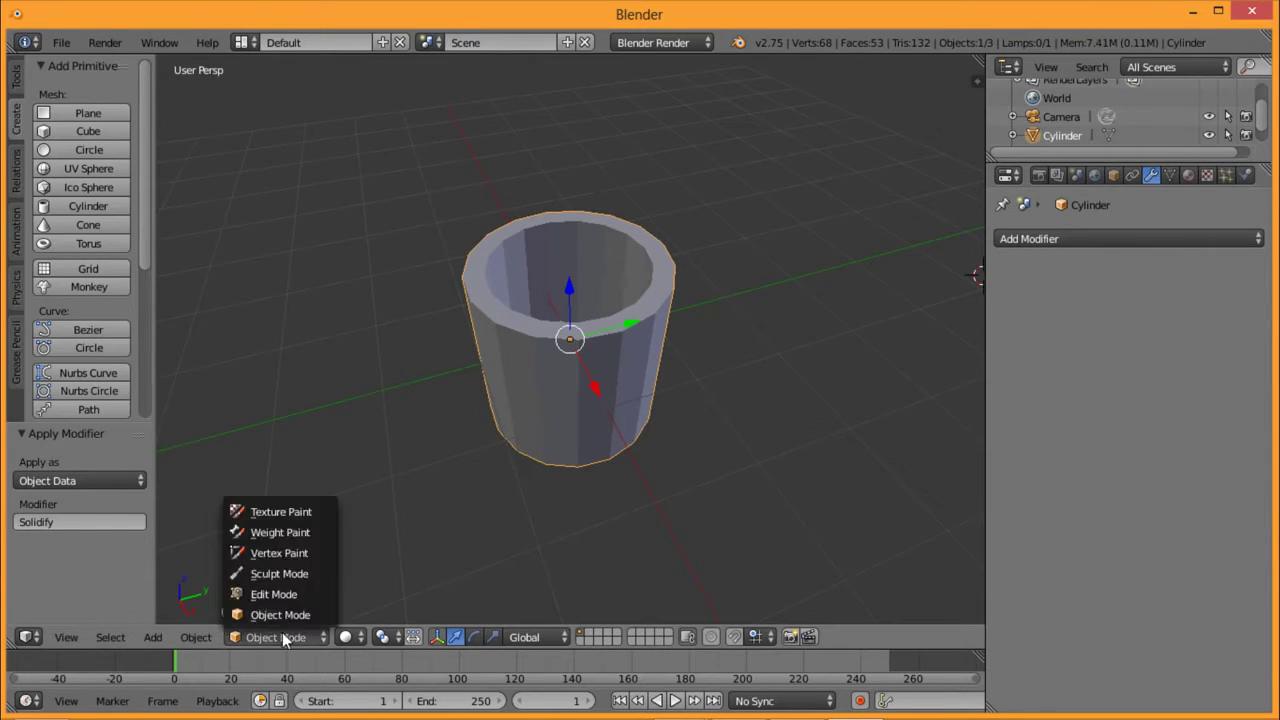
click(275, 591)
mouse_move(593, 306)
middle_down()
mouse_move(603, 211)
mouse_move(603, 223)
mouse_move(636, 222)
middle_up()
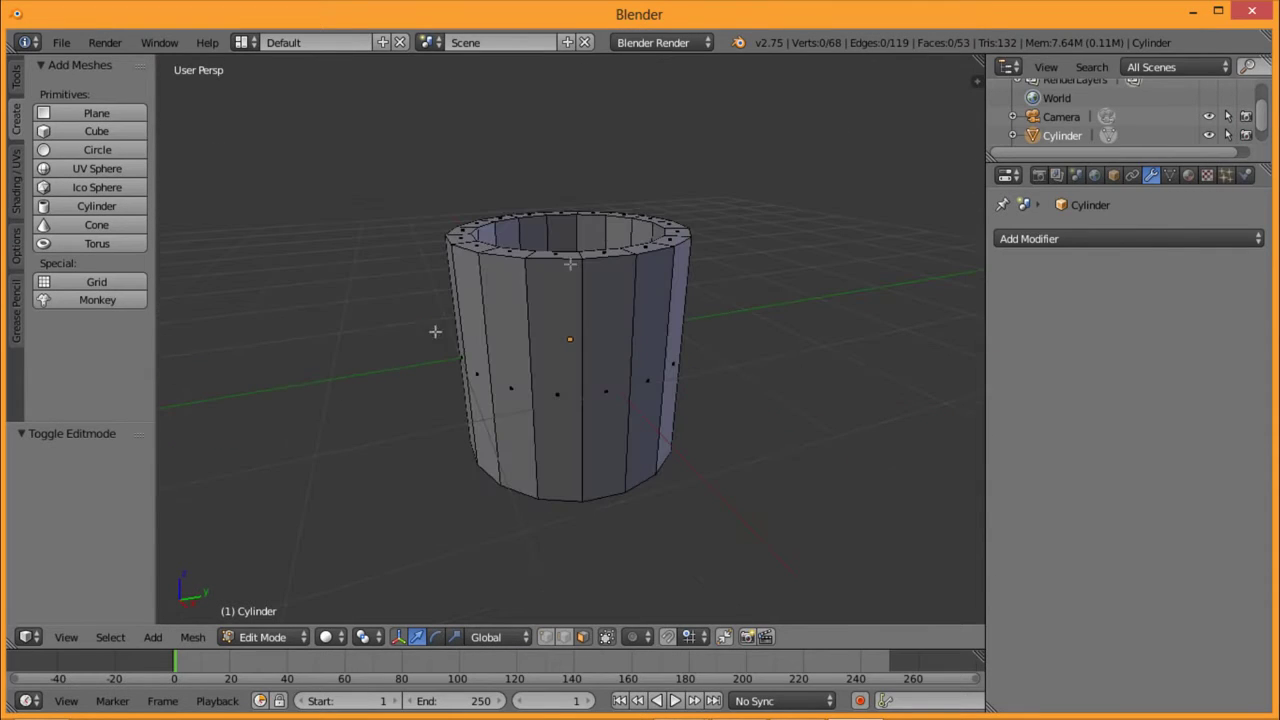
Step: Switch the viewport to an orthographic front view of the cup
click(66, 637)
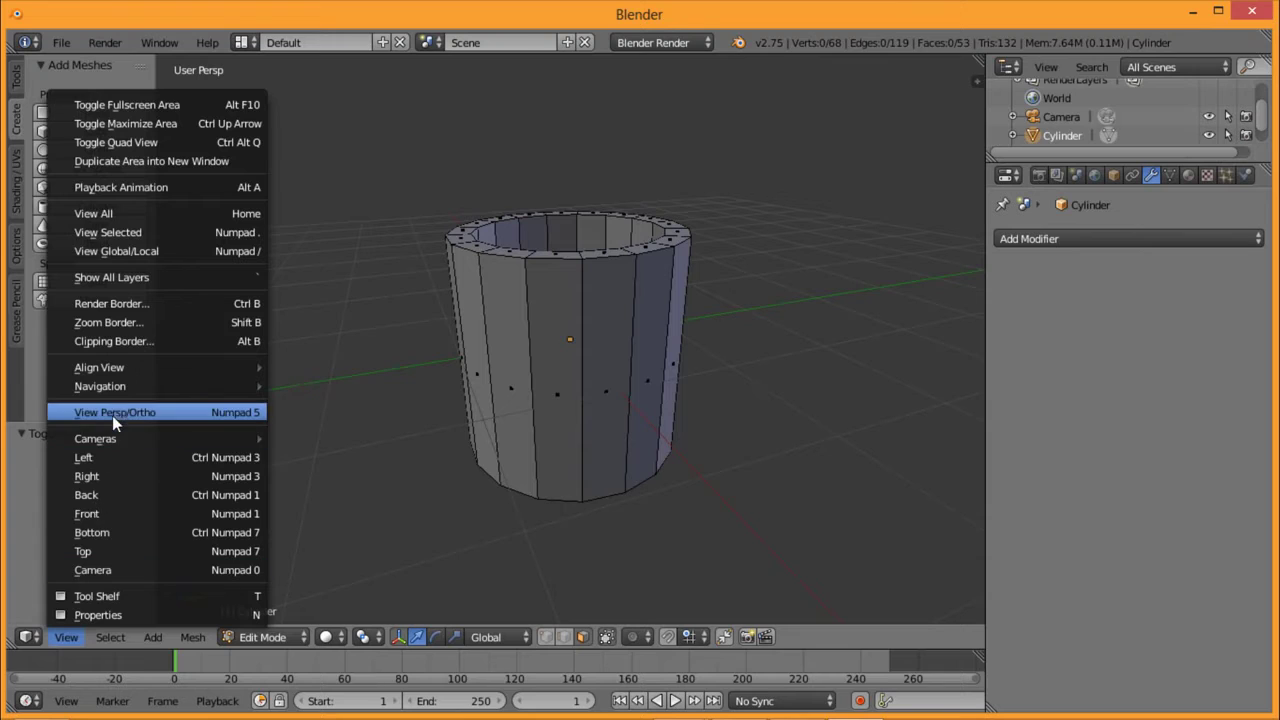
click(116, 411)
click(66, 637)
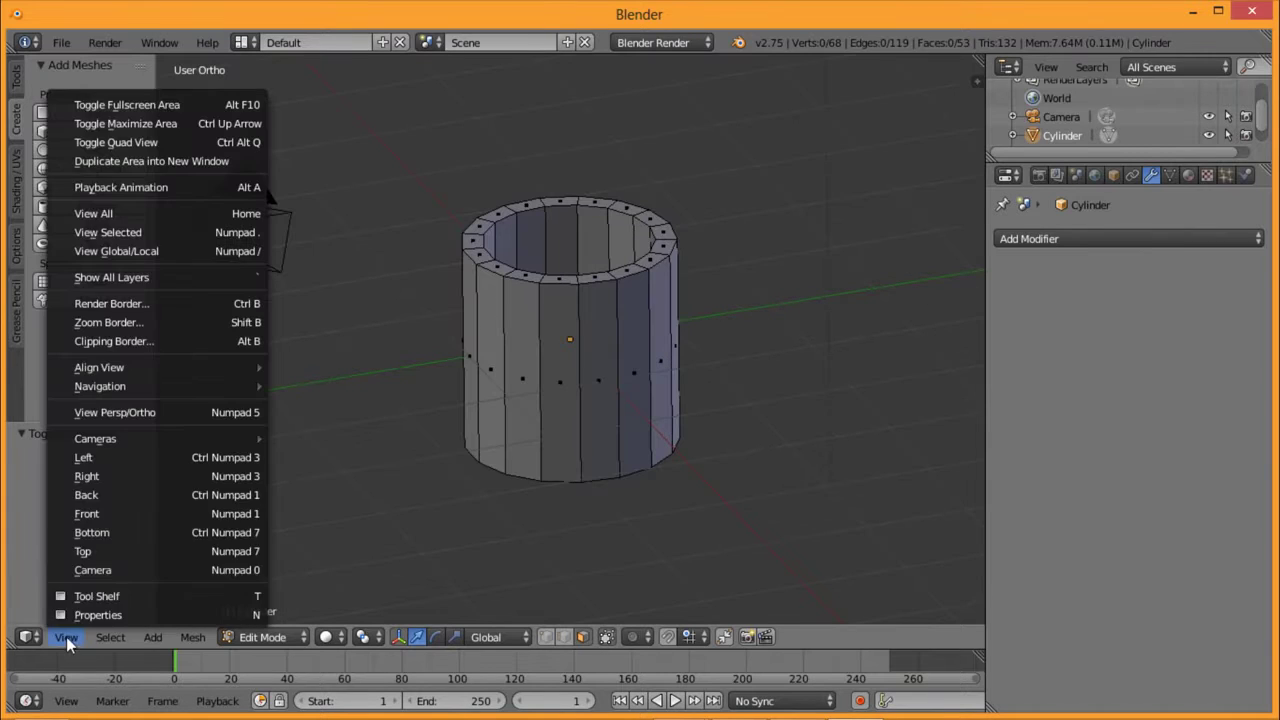
click(97, 512)
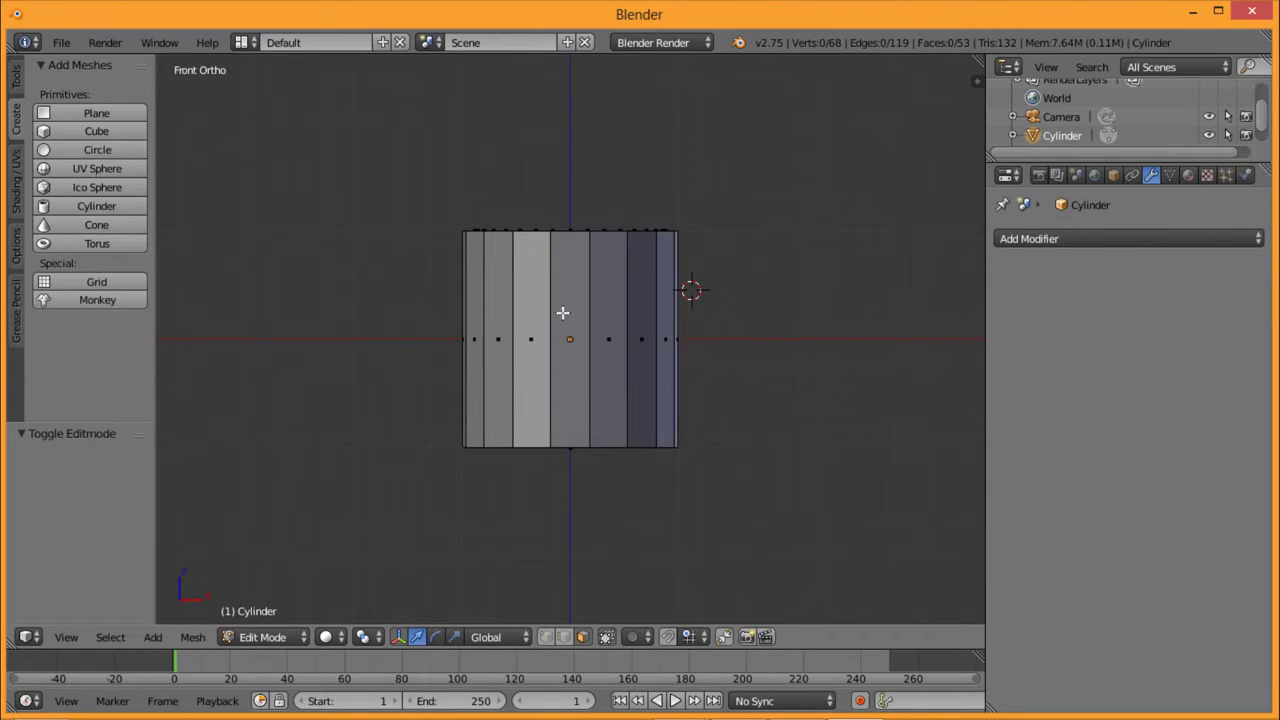
Step: Loop-cut five evenly spaced horizontal edge loops around the cup's side
key(ctrl+r)
scroll(563, 313, up, 2)
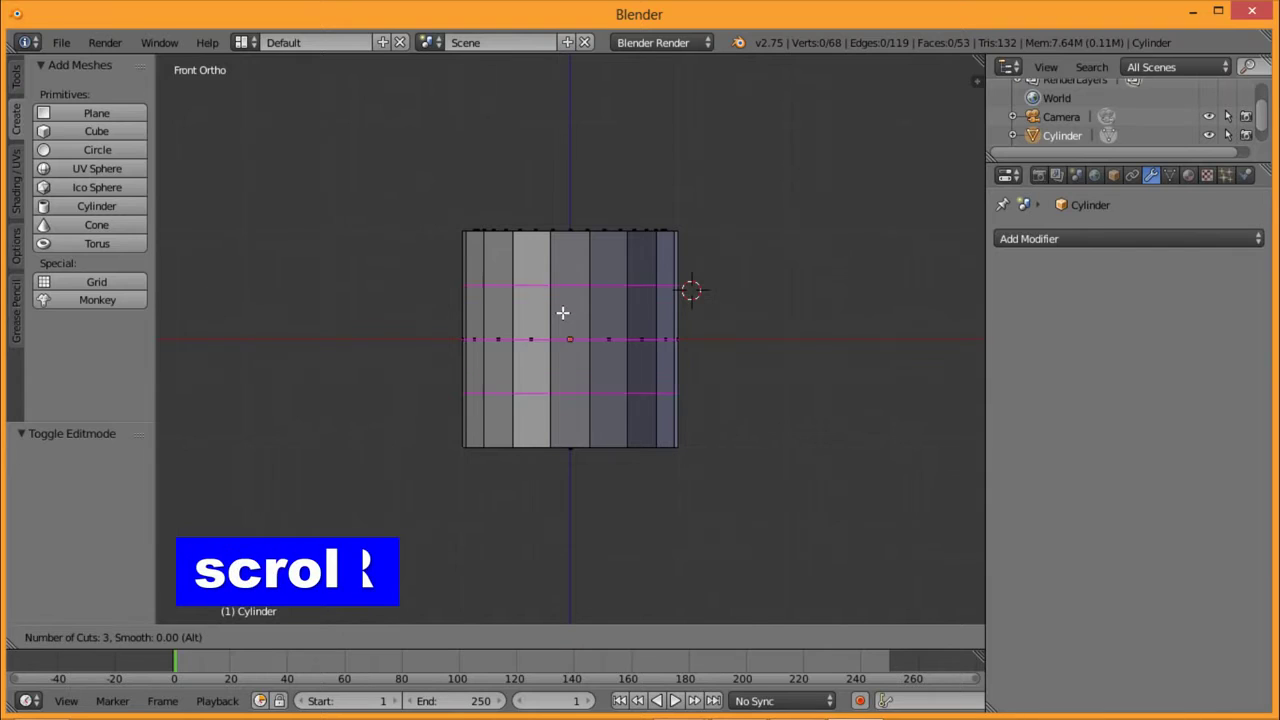
scroll(563, 313, up, 2)
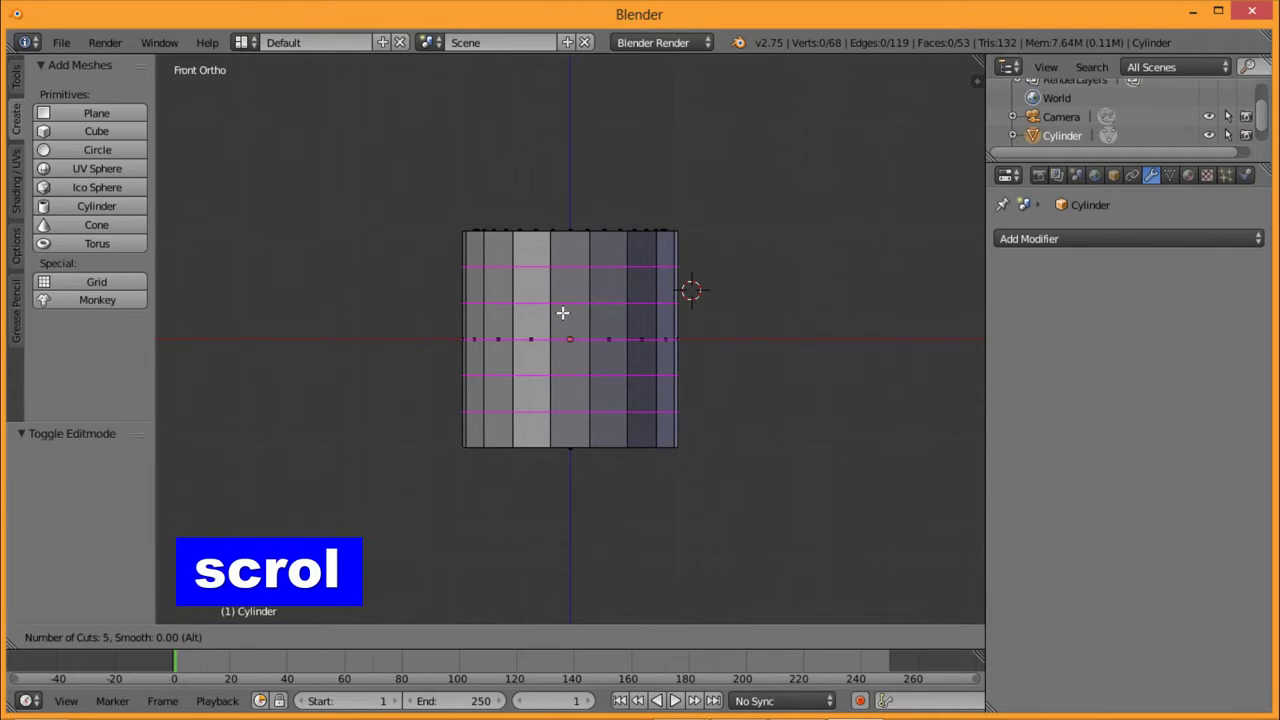
click(563, 313)
right_click(564, 313)
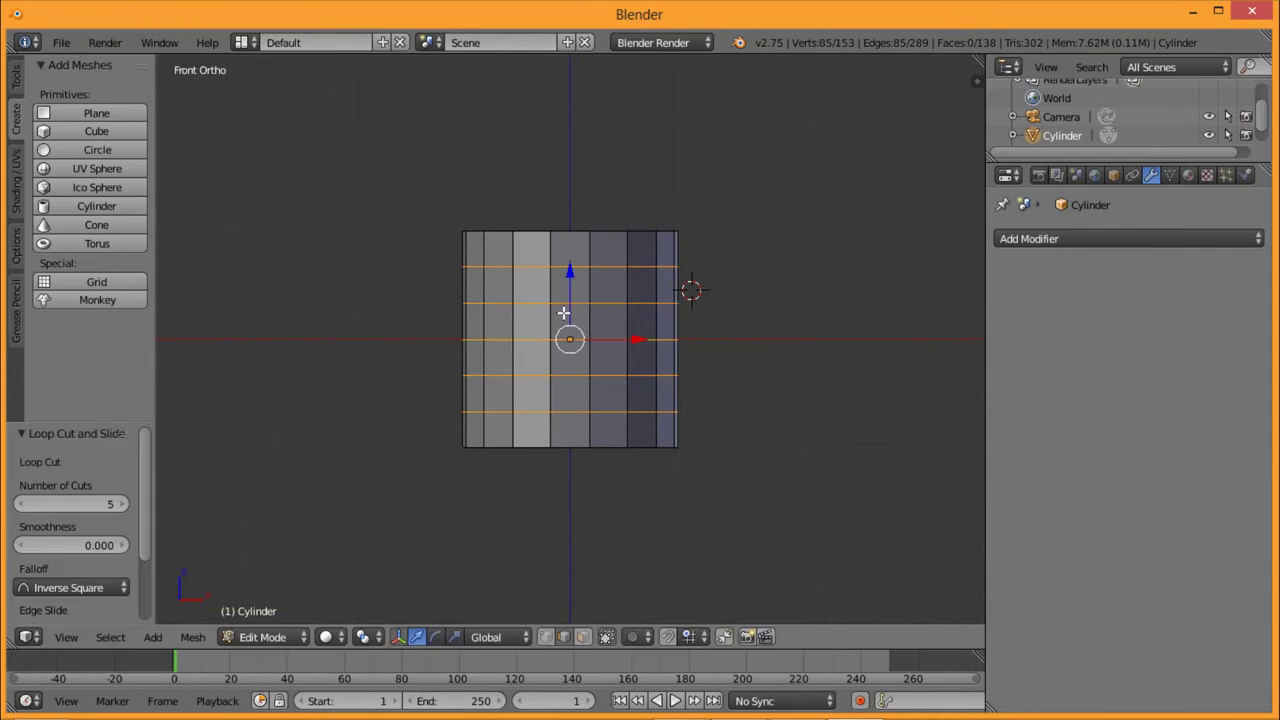
Step: Select an upper and a lower side face and extrude both outward to the left
click(585, 636)
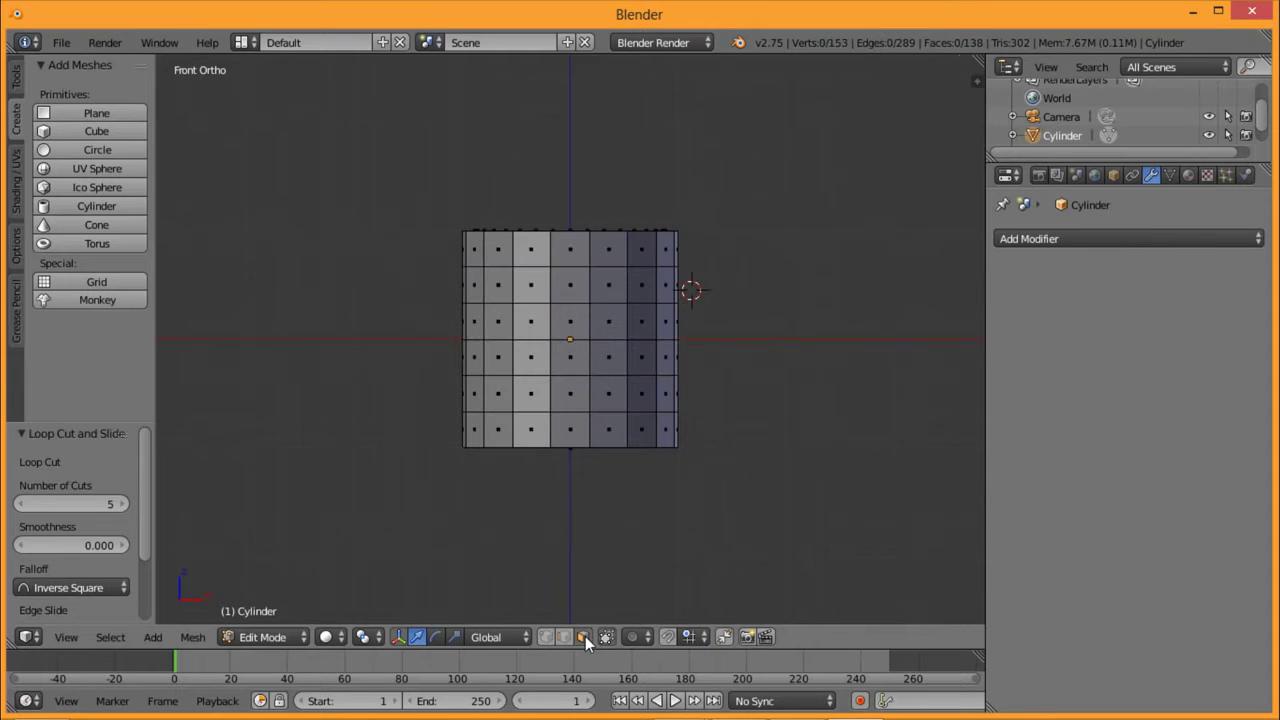
click(571, 286)
right_click(571, 286)
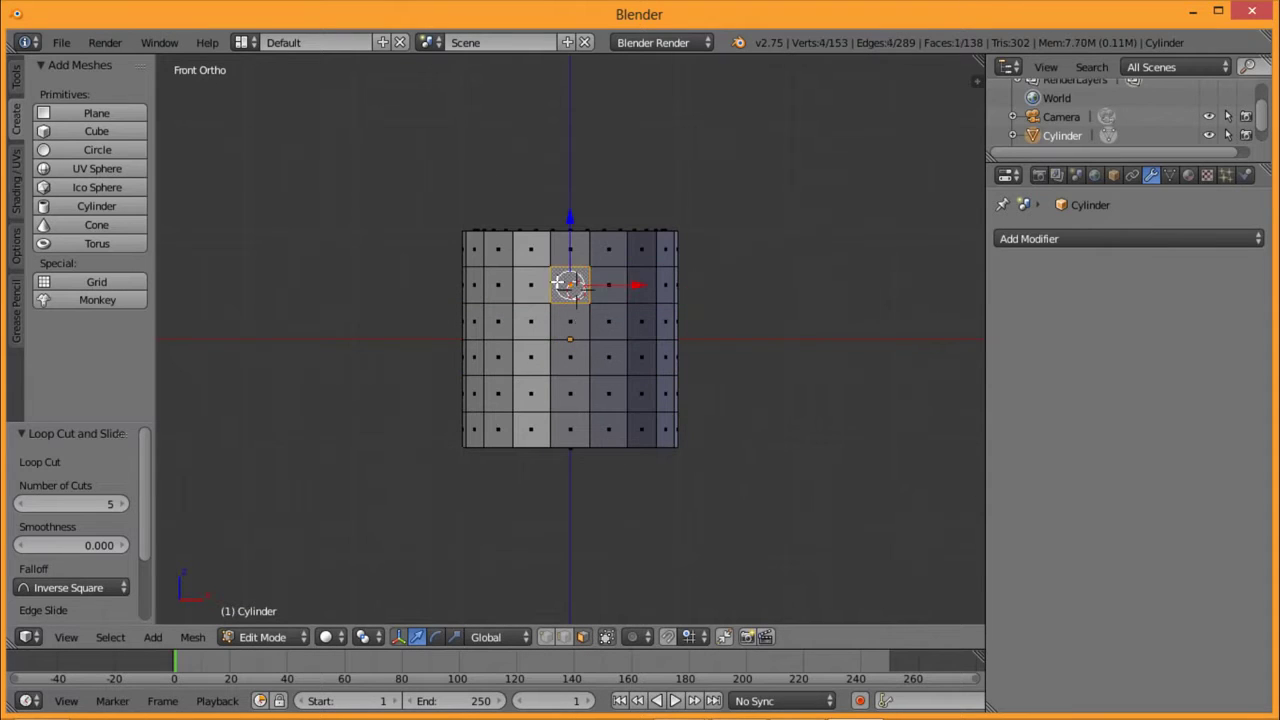
shift+right_click(574, 397)
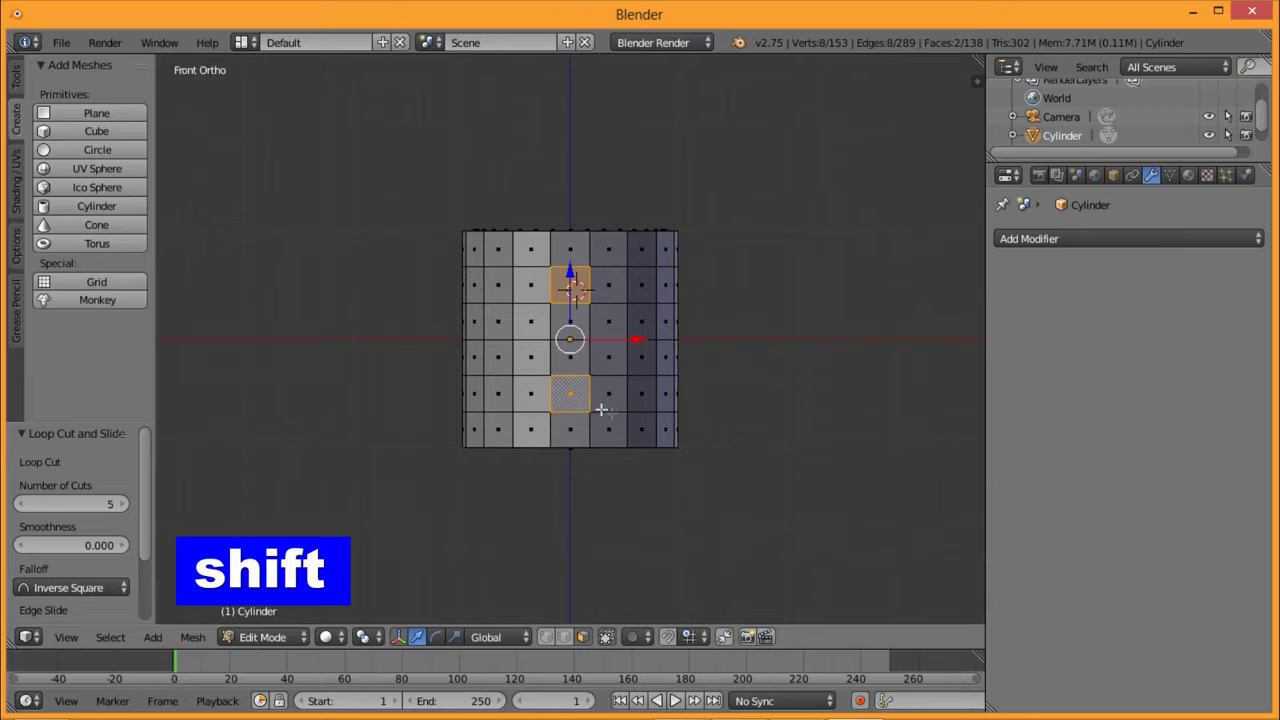
middle_drag(684, 341, 465, 341)
key(e)
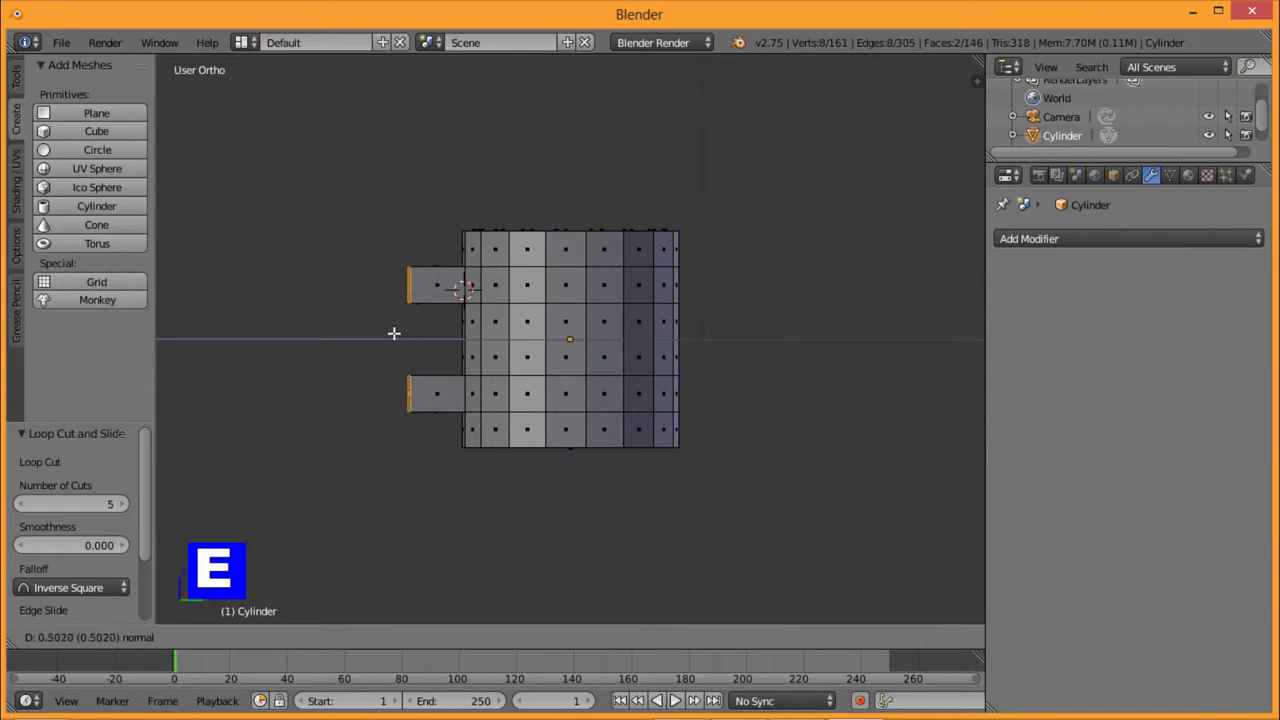
click(373, 334)
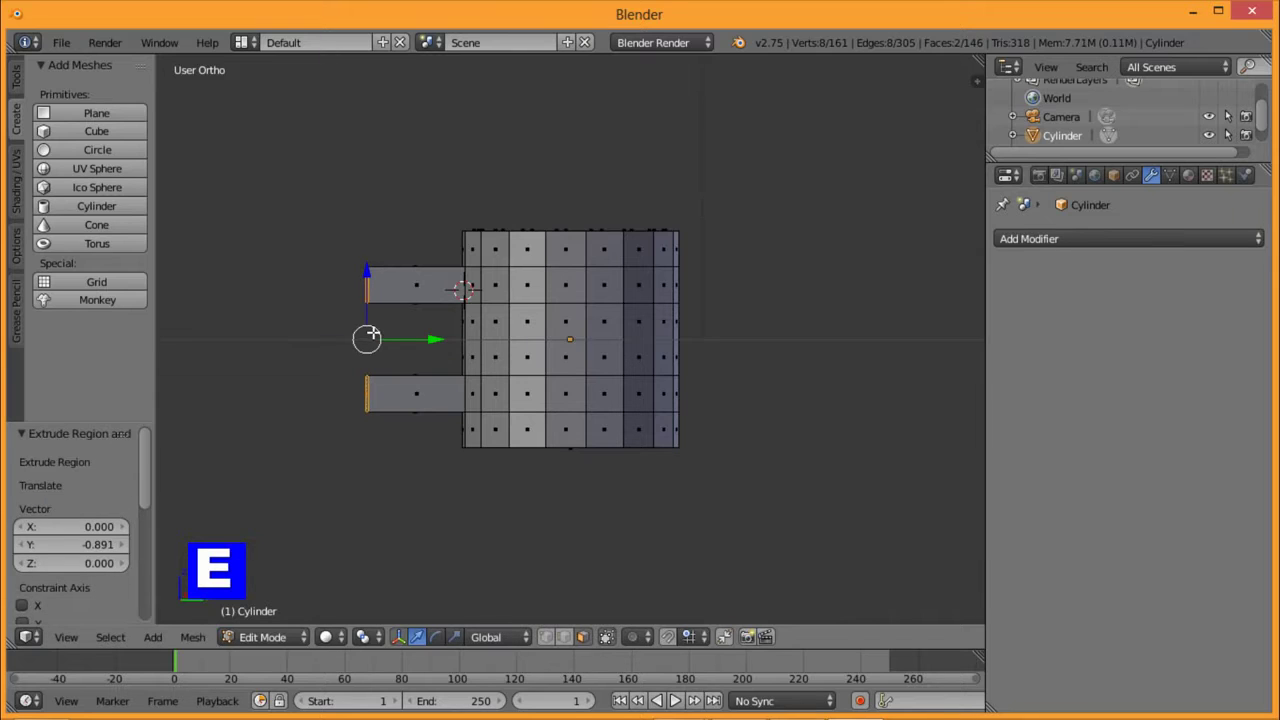
click(55, 640)
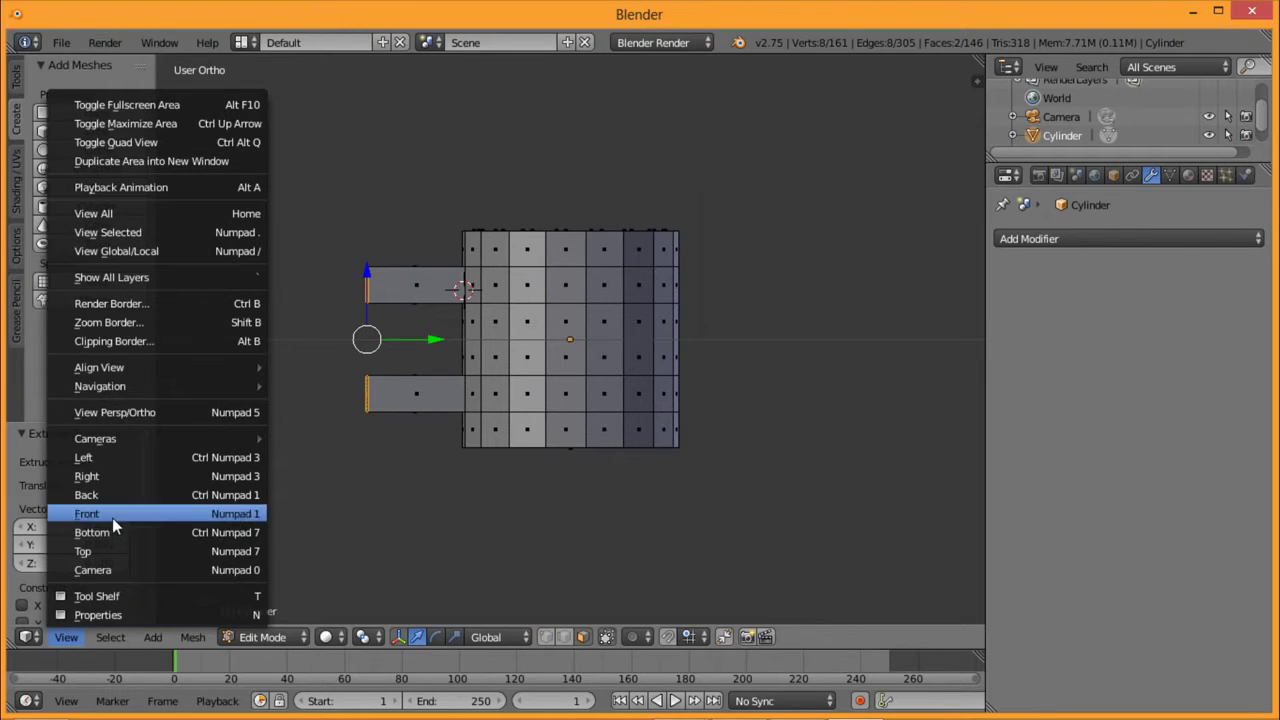
Step: Switch to front view and deselect the lower face, keeping only the upper one
click(112, 518)
key(KP_1)
scroll(570, 340, up, 2)
shift+right_click(570, 433)
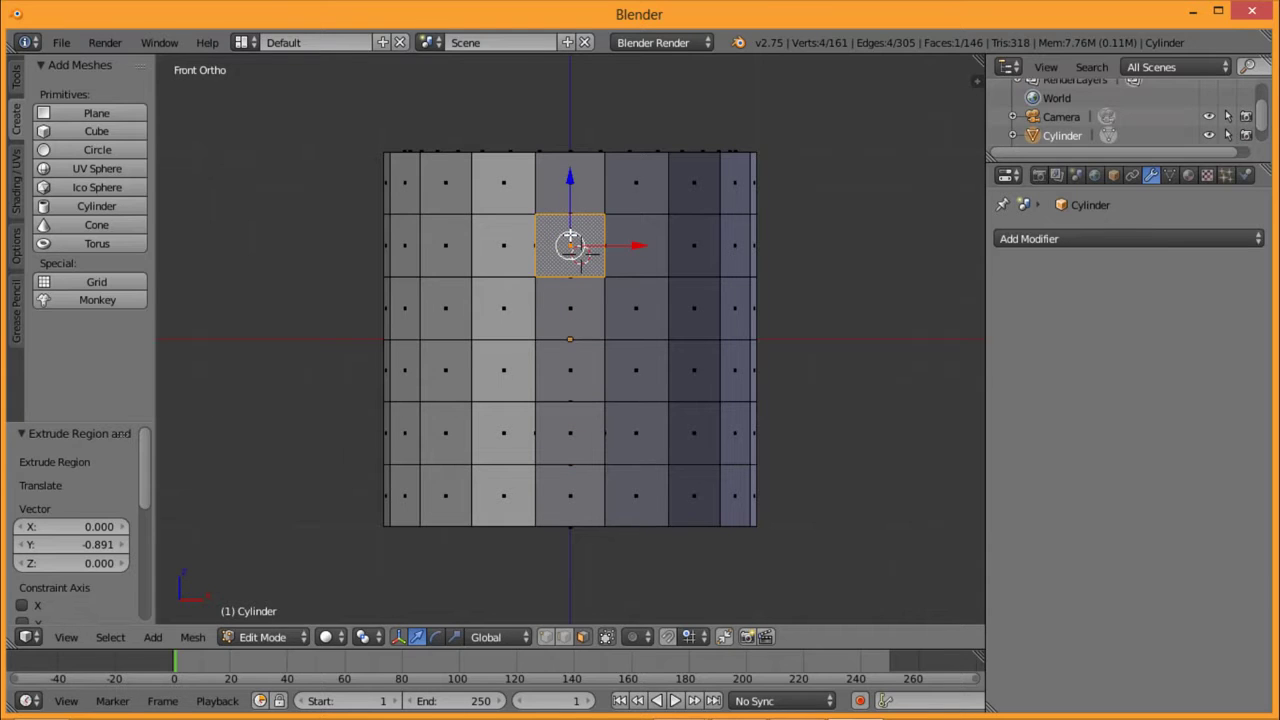
key(r)
key(Escape)
mouse_move(569, 236)
middle_down()
mouse_move(545, 218)
mouse_move(566, 237)
middle_up()
Step: Extrude the upper face again and rotate it 45° around X
key(e)
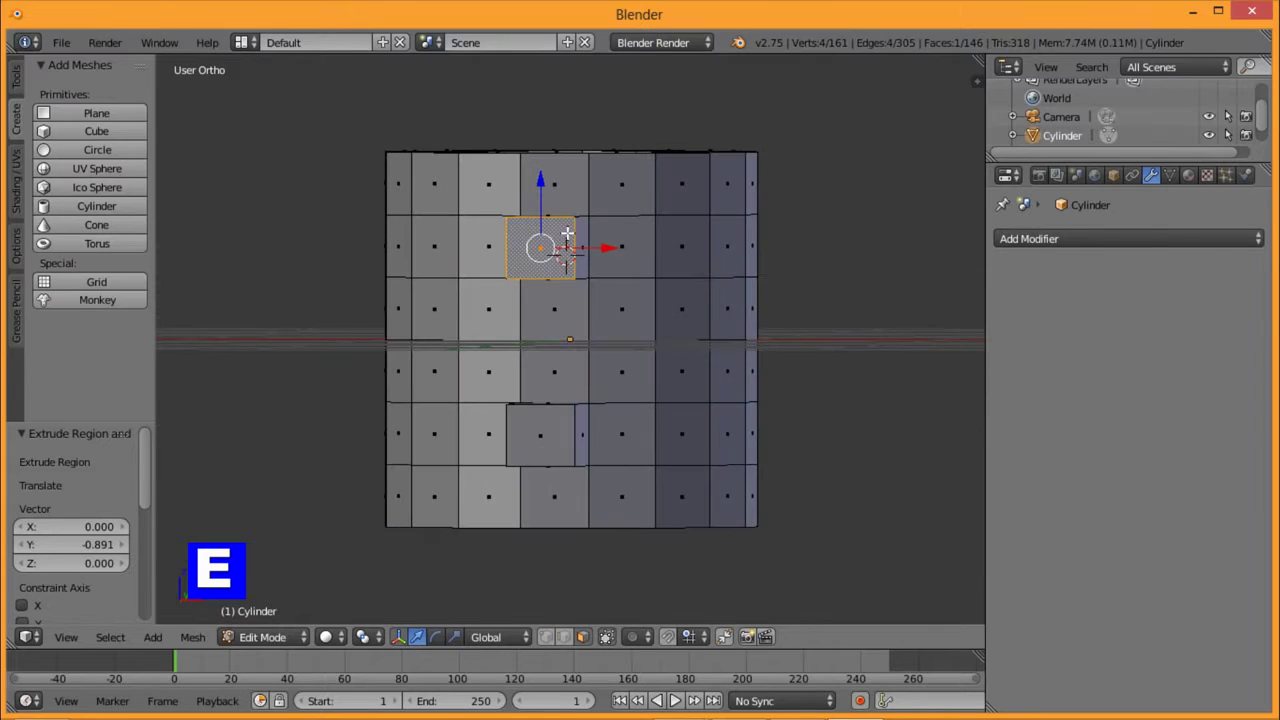
key(r)
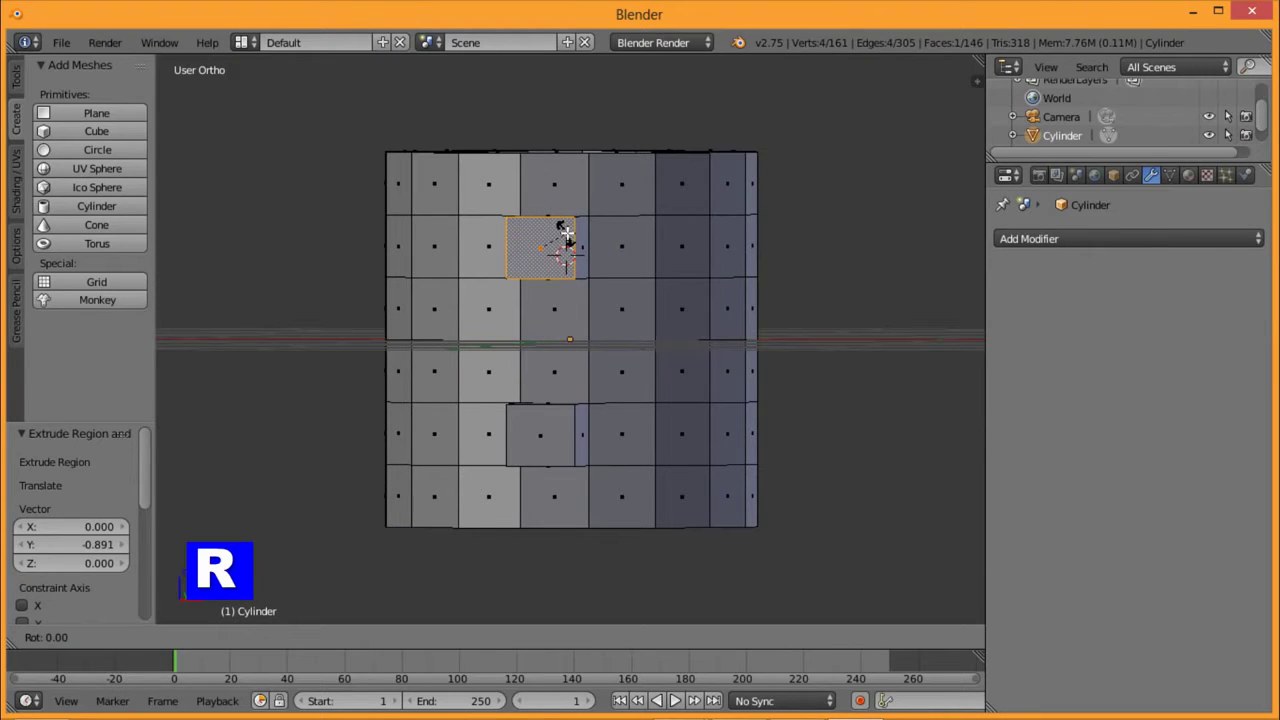
text(x45)
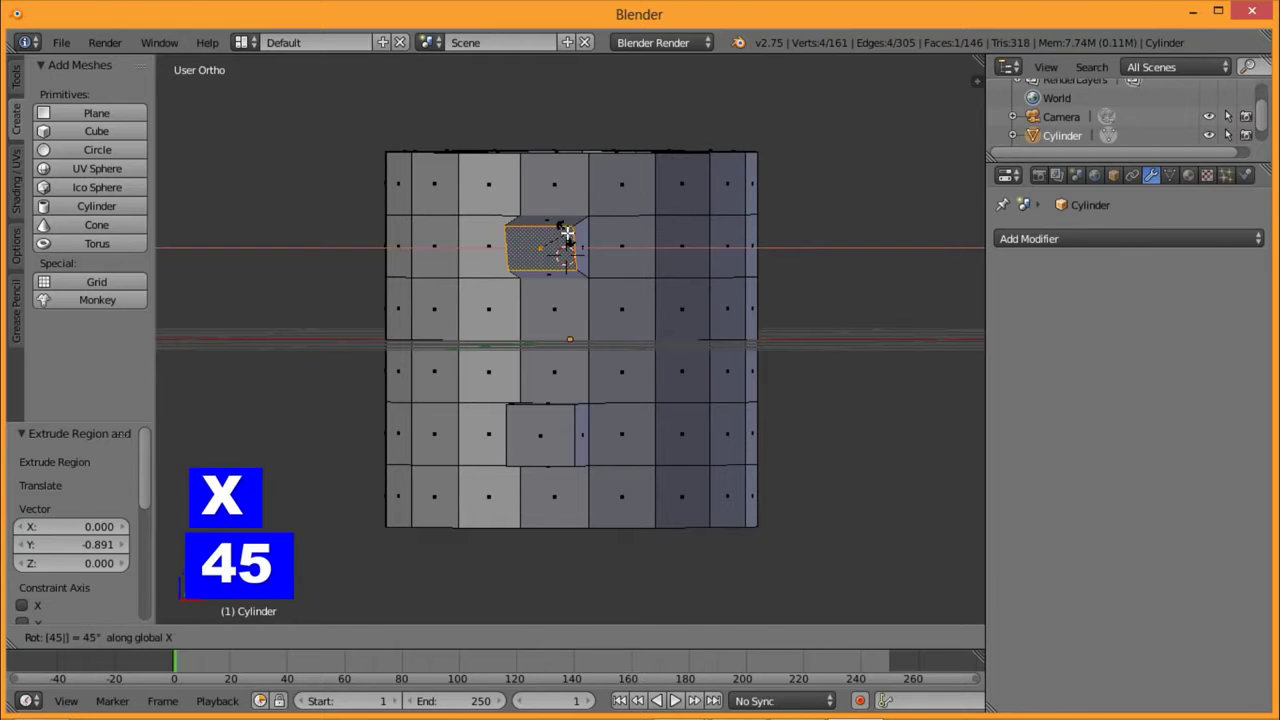
key(Return)
right_click(553, 434)
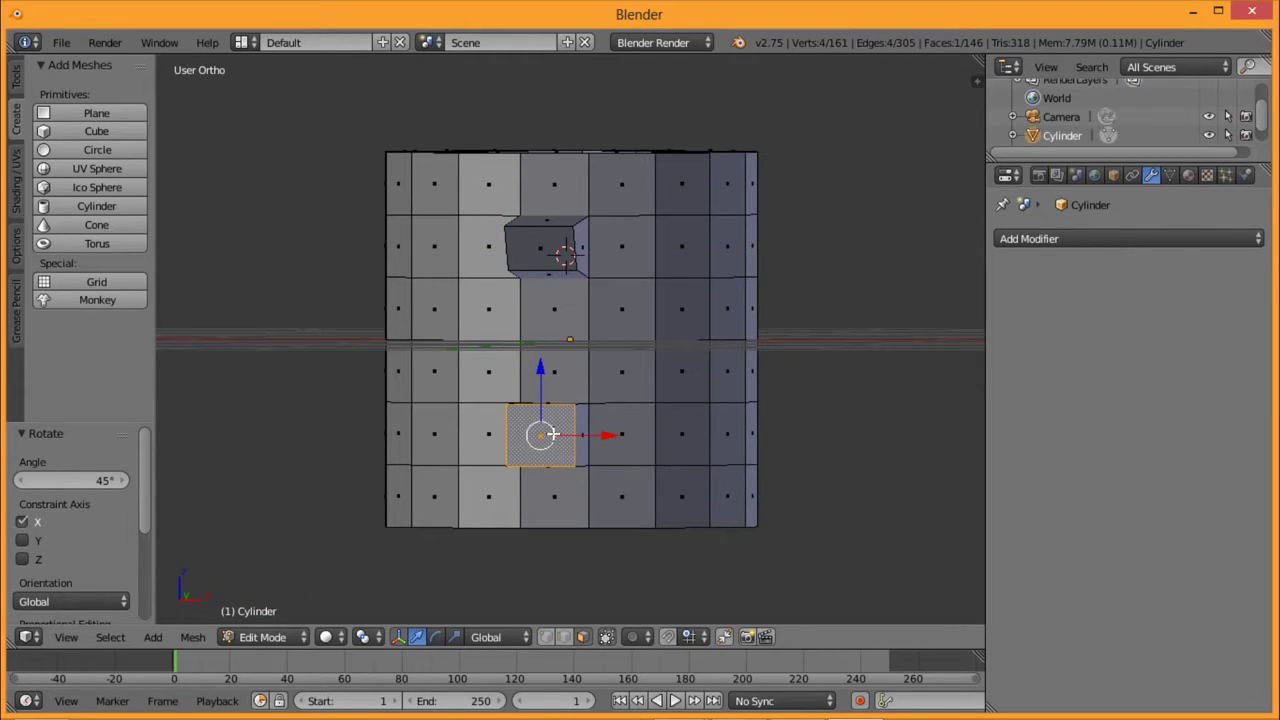
Step: Rotate the lower extruded face -45° around X
key(r)
text(x)
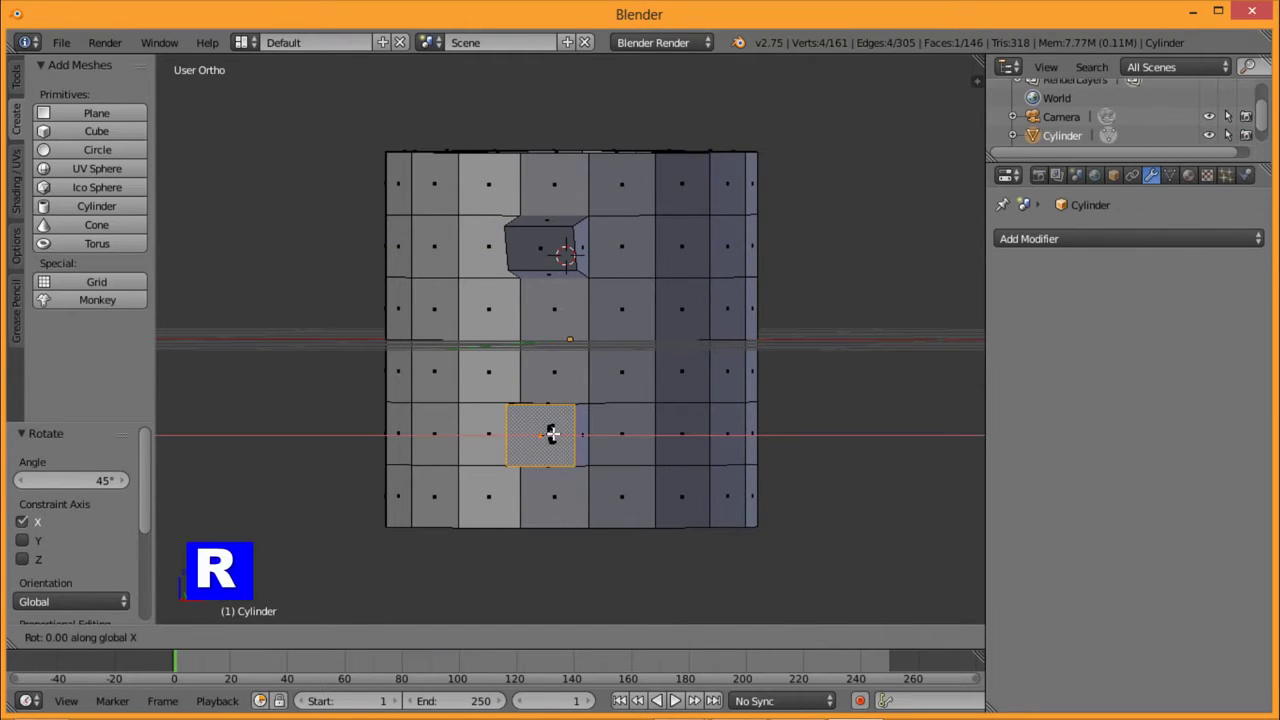
text(4-5)
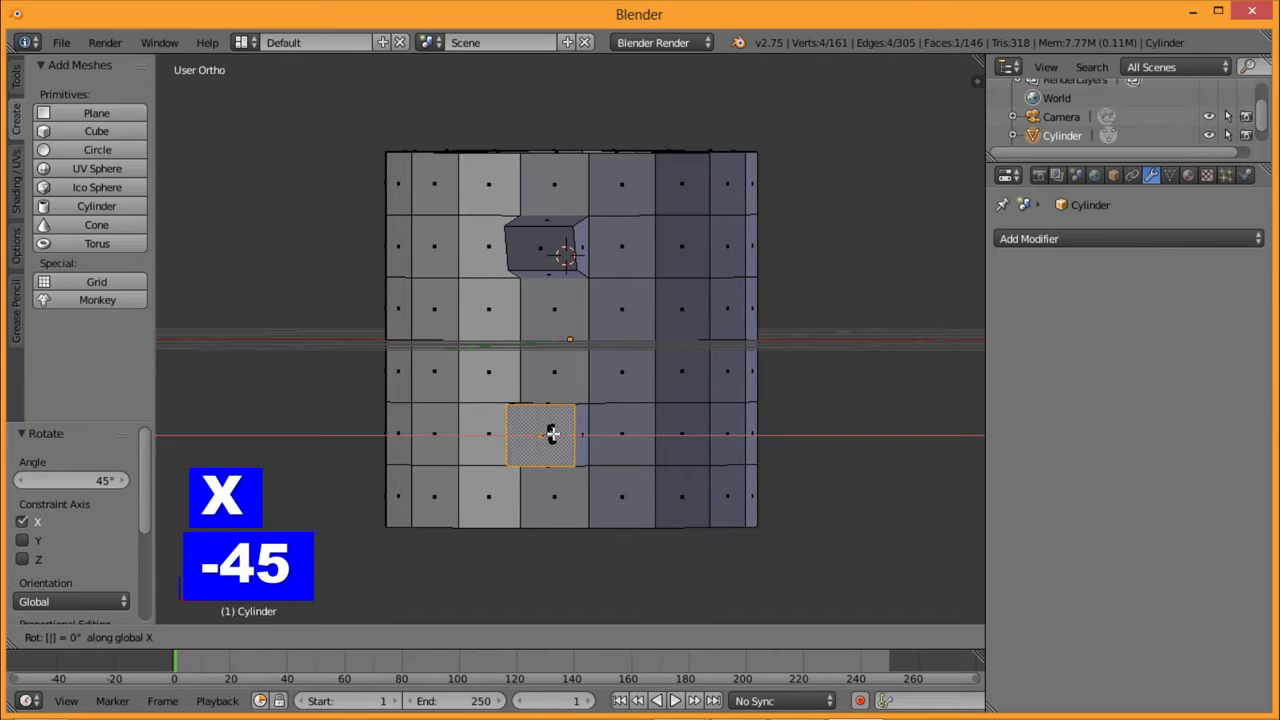
key(Return)
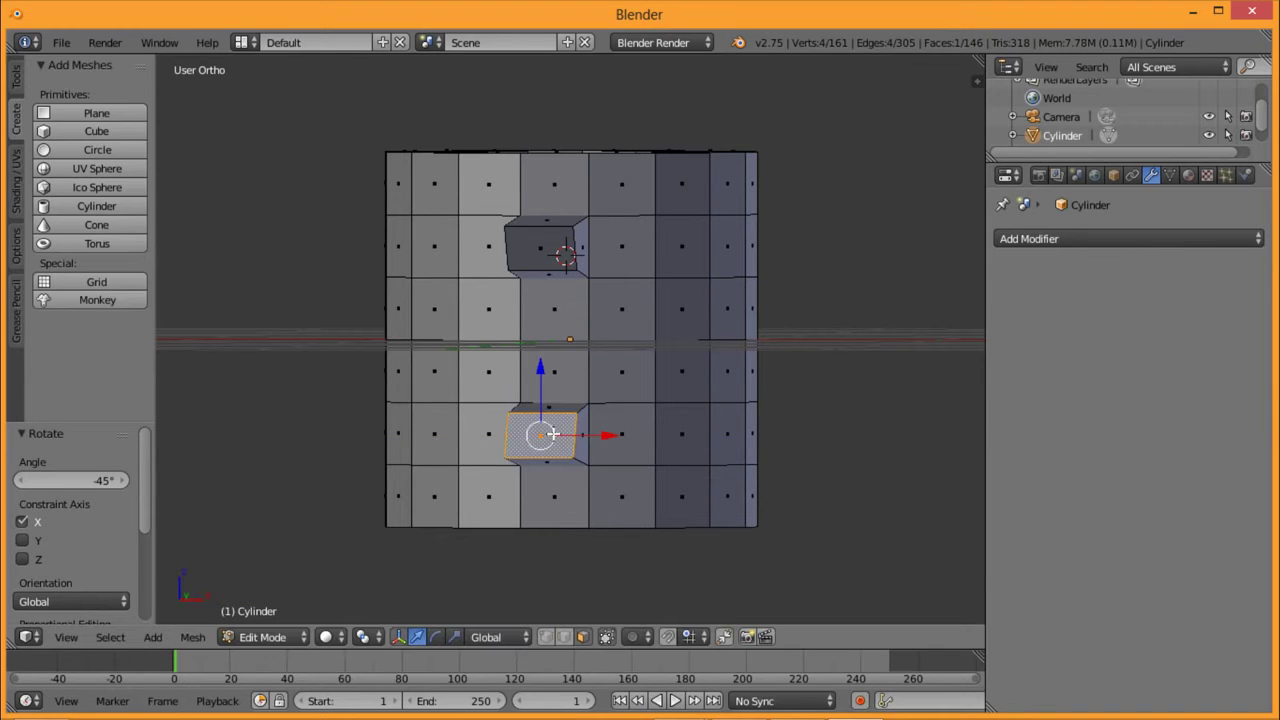
mouse_move(548, 432)
middle_down()
mouse_move(808, 386)
mouse_move(920, 429)
mouse_move(603, 463)
mouse_move(685, 472)
middle_up()
Step: Delete the end faces of both lower and upper stubs to leave openings
key(x)
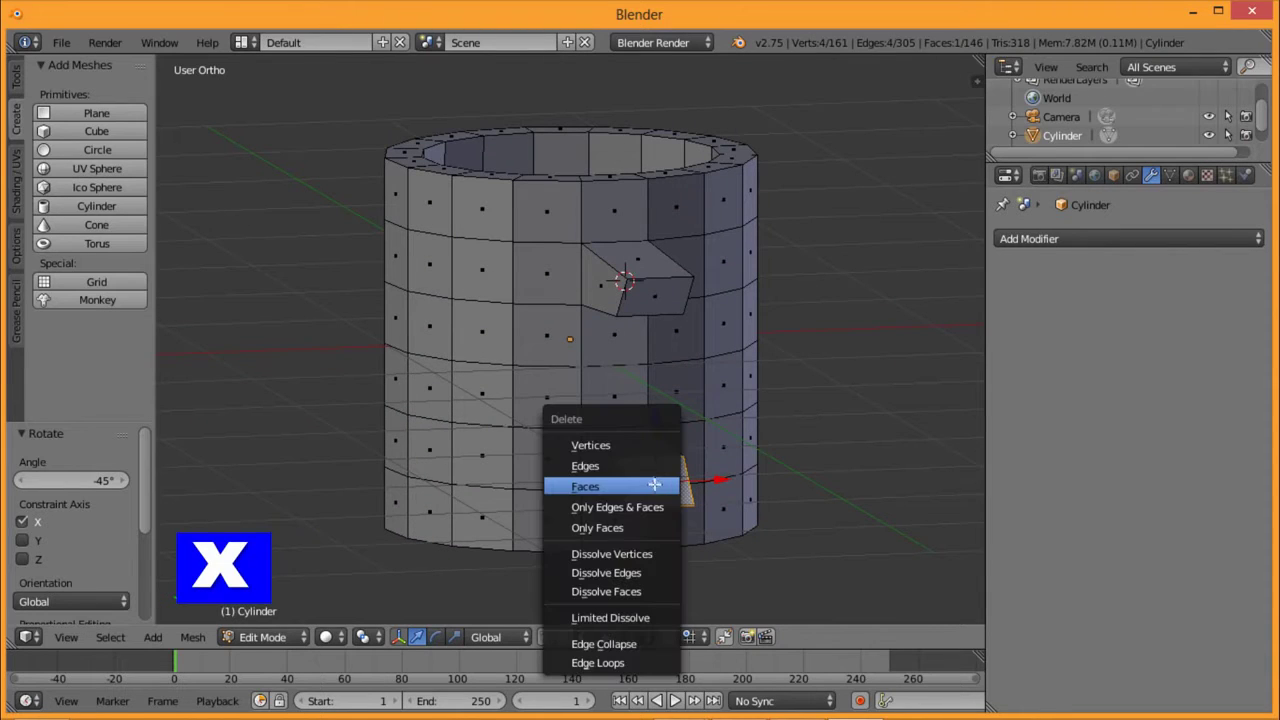
click(651, 485)
right_click(652, 292)
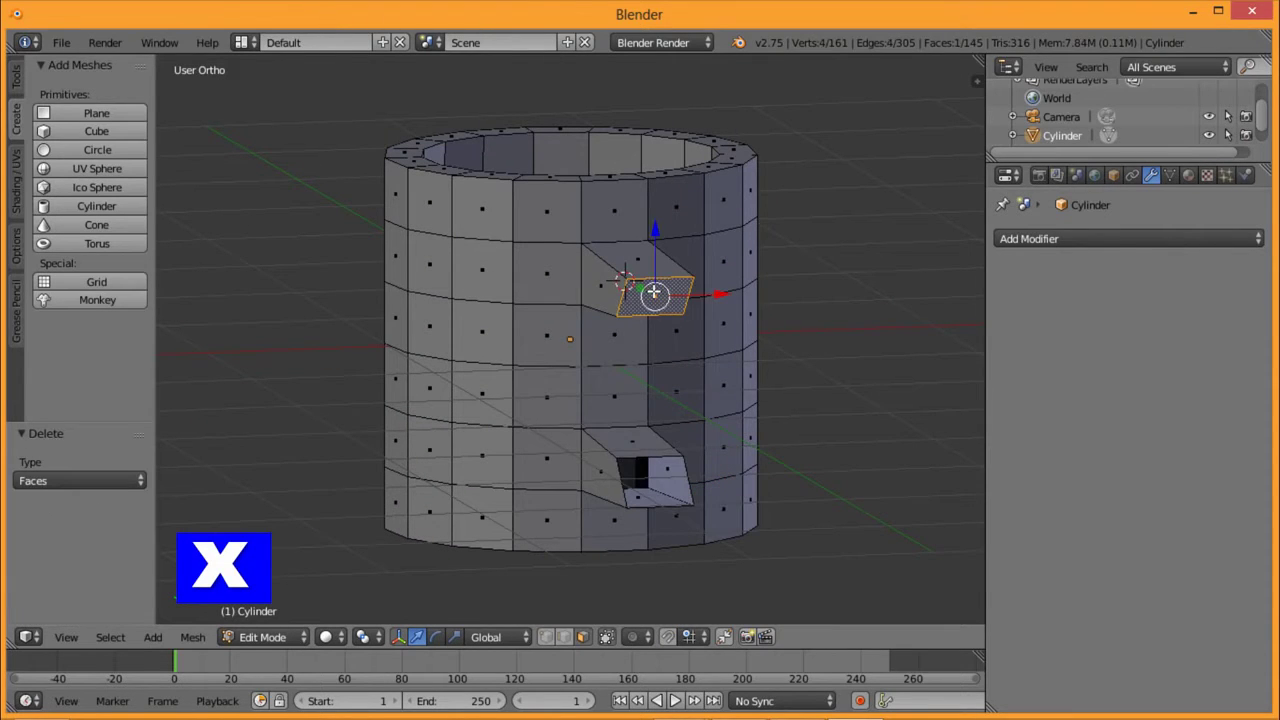
key(x)
click(644, 295)
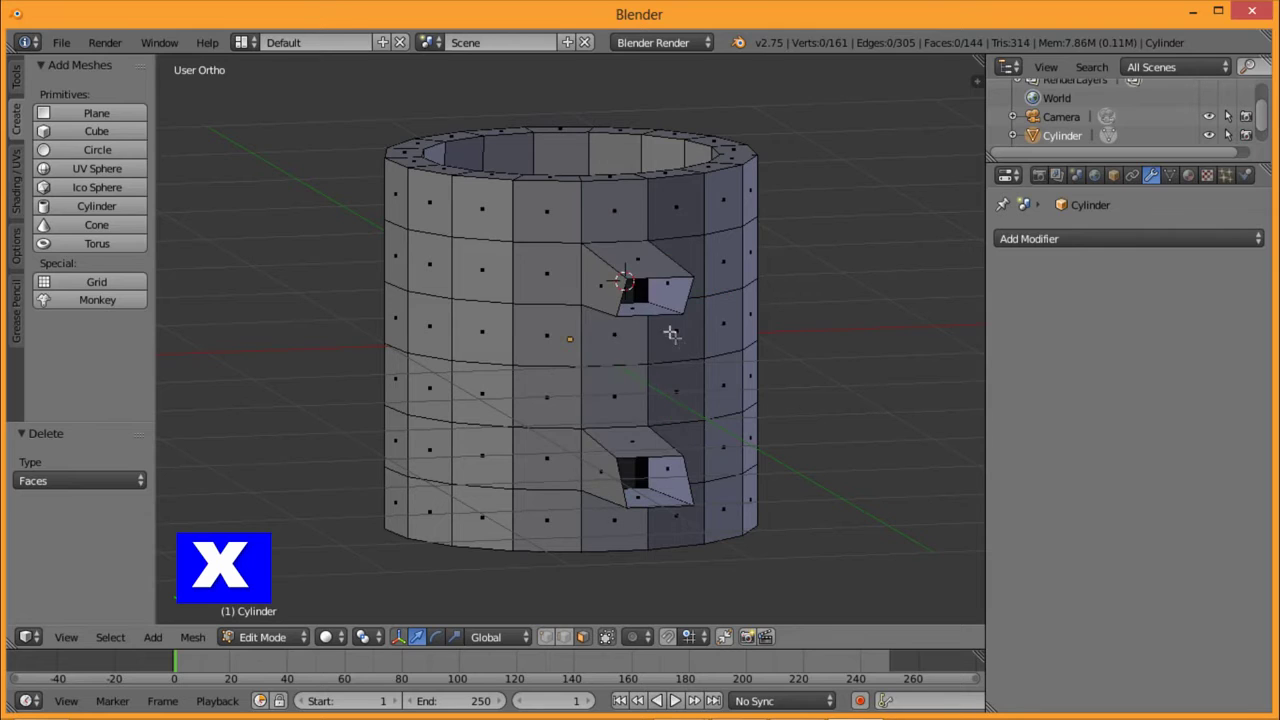
middle_drag(669, 331, 464, 273)
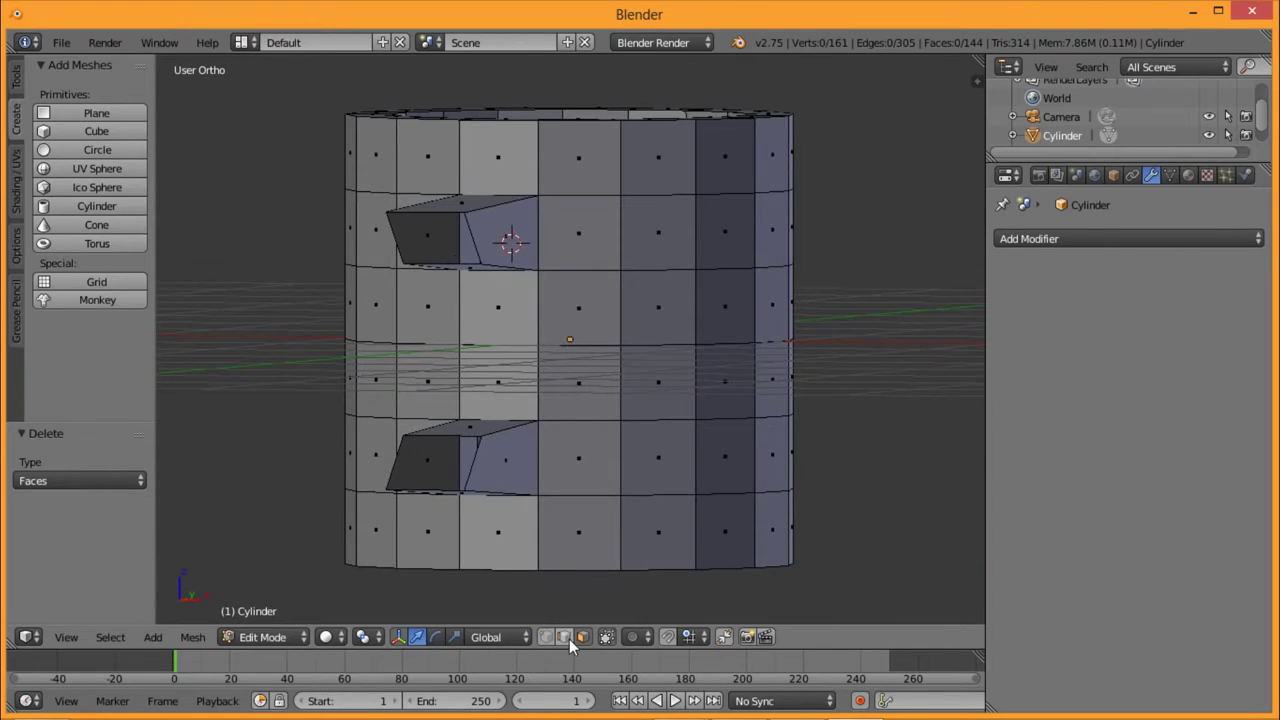
Step: Fill two faces bridging matching edges of the upper and lower openings
right_click(440, 433)
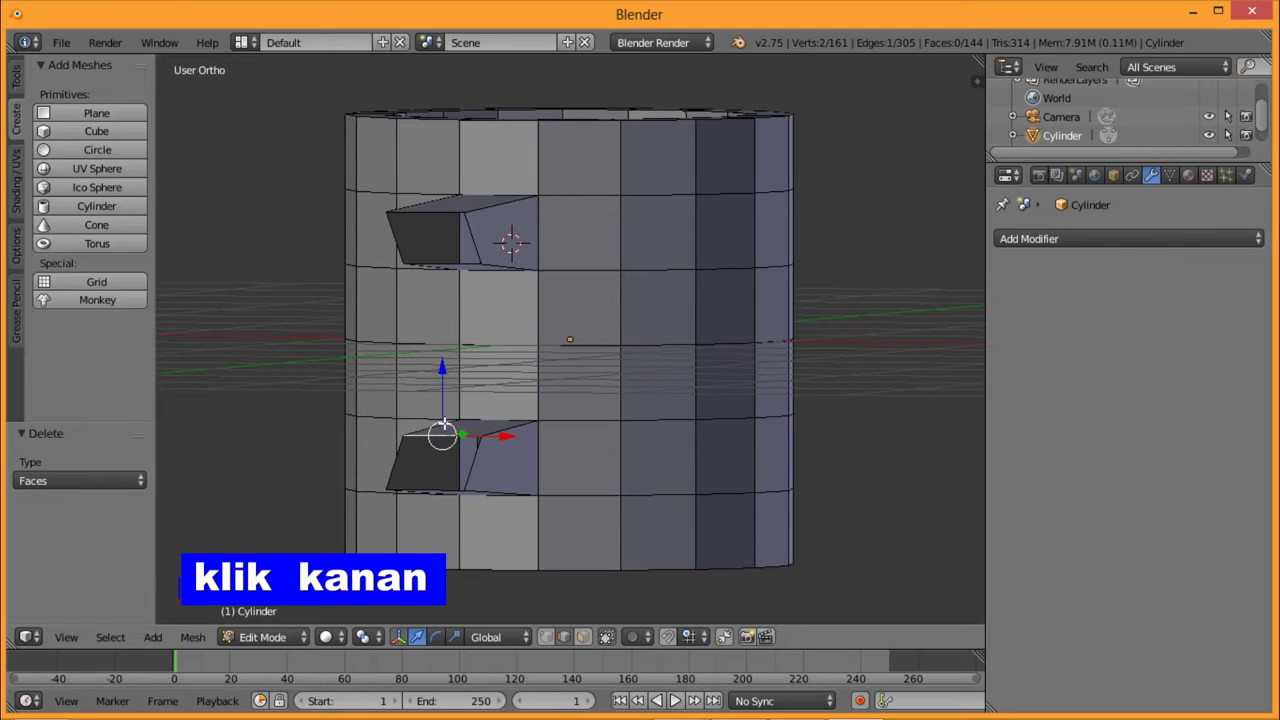
shift+right_click(437, 261)
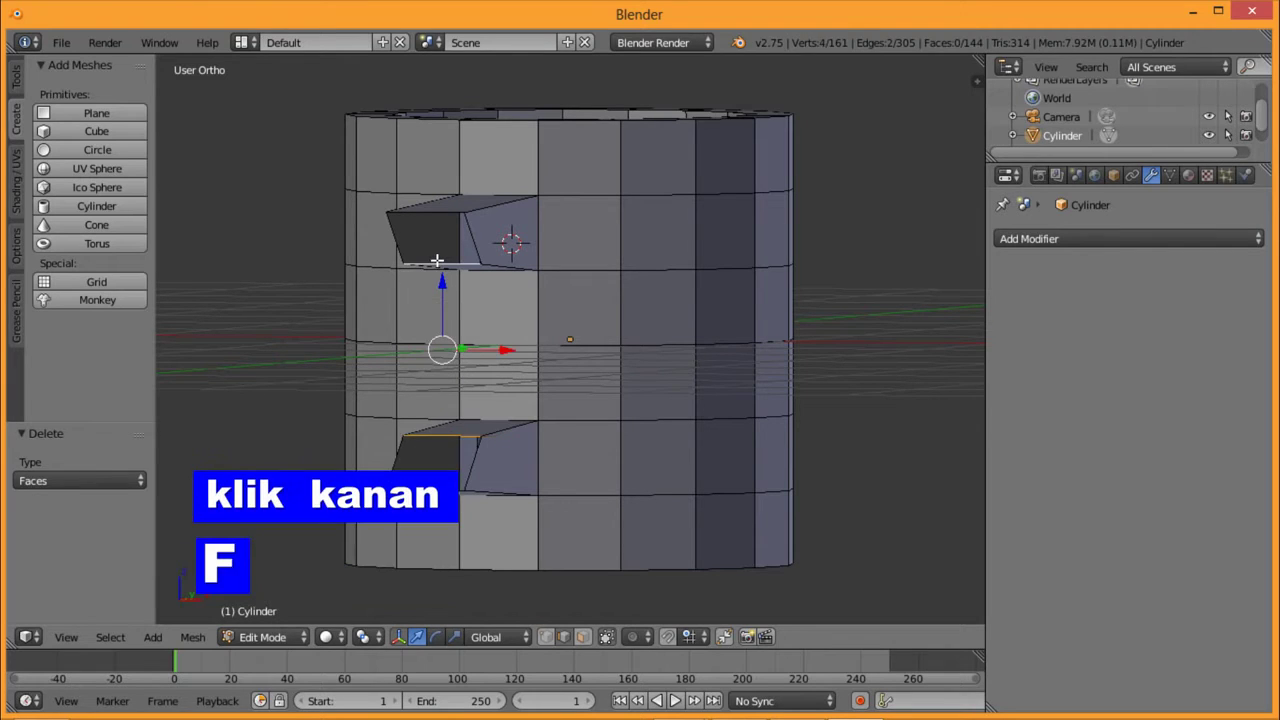
key(f)
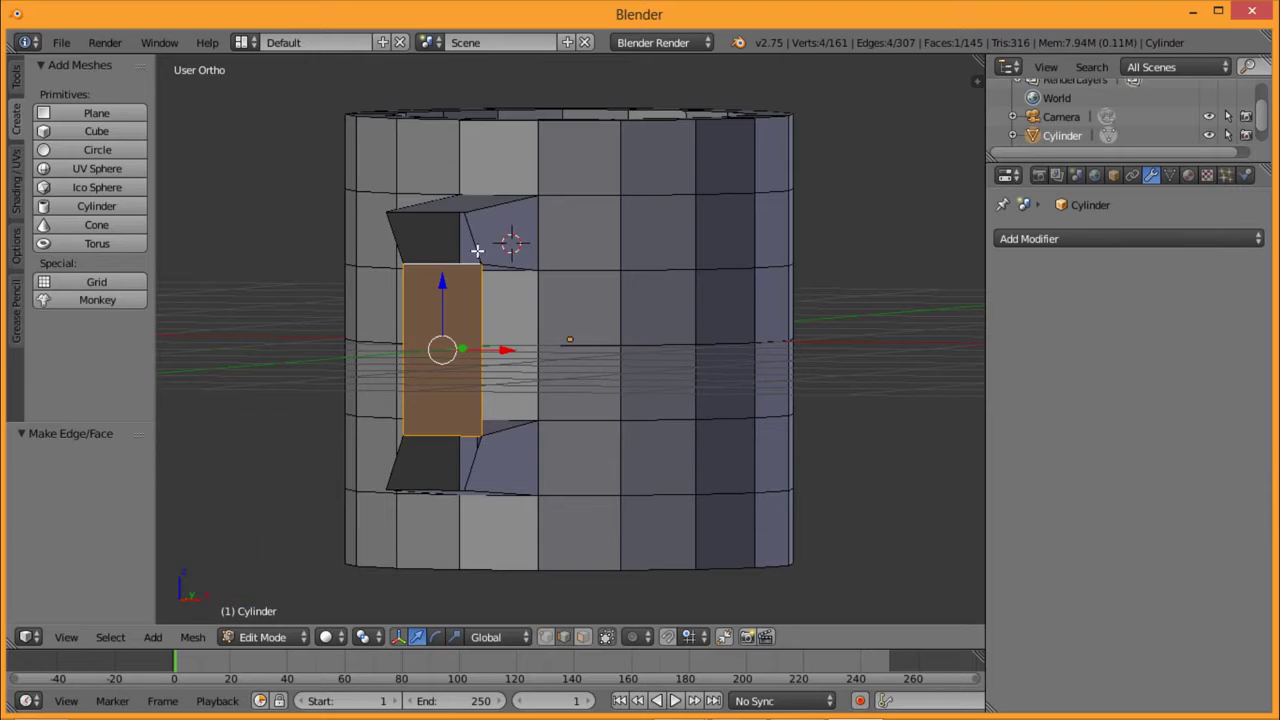
right_click(474, 250)
shift+right_click(473, 458)
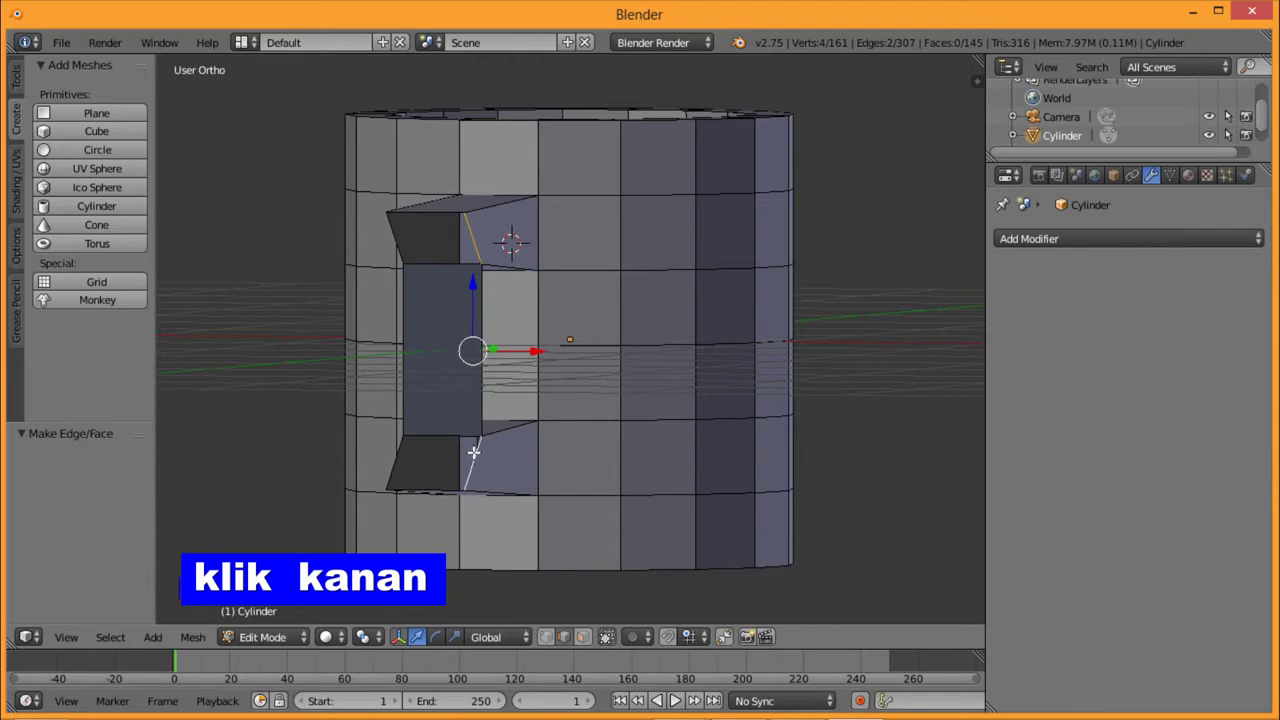
key(f)
Step: Fill the handle's outer side and last gap, then zoom out to view the mug
right_click(401, 254)
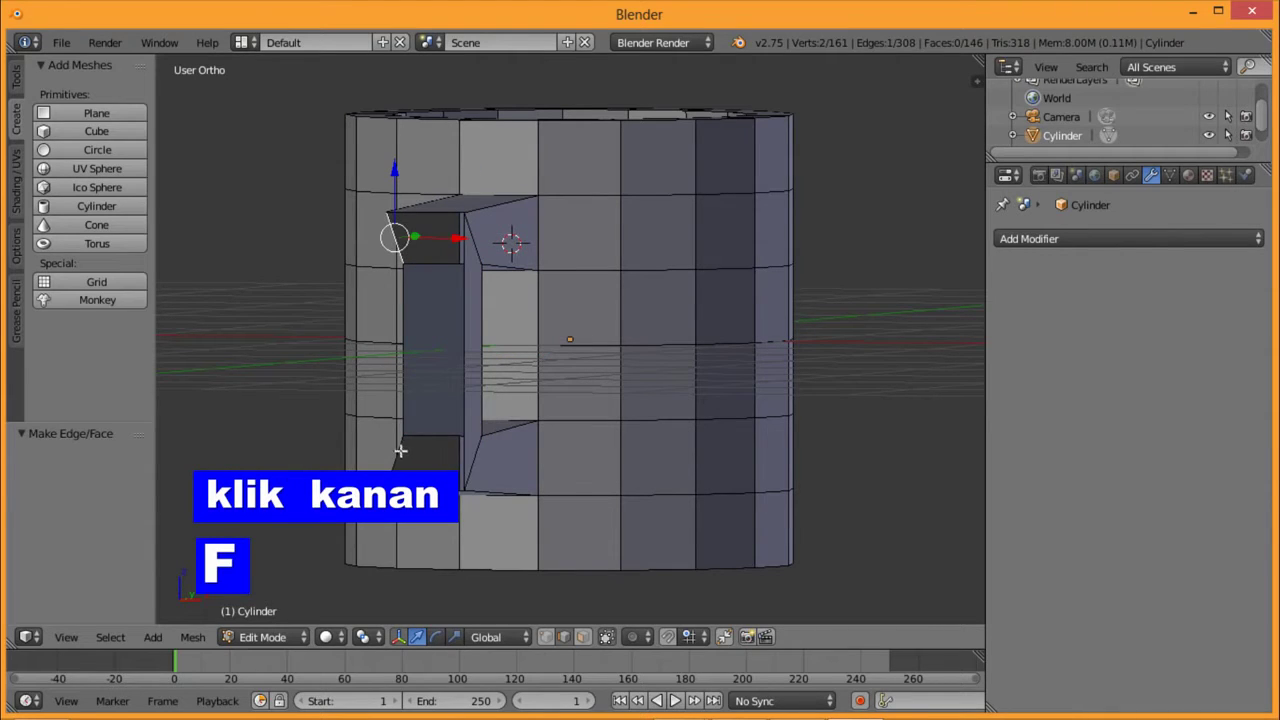
shift+right_click(401, 452)
key(f)
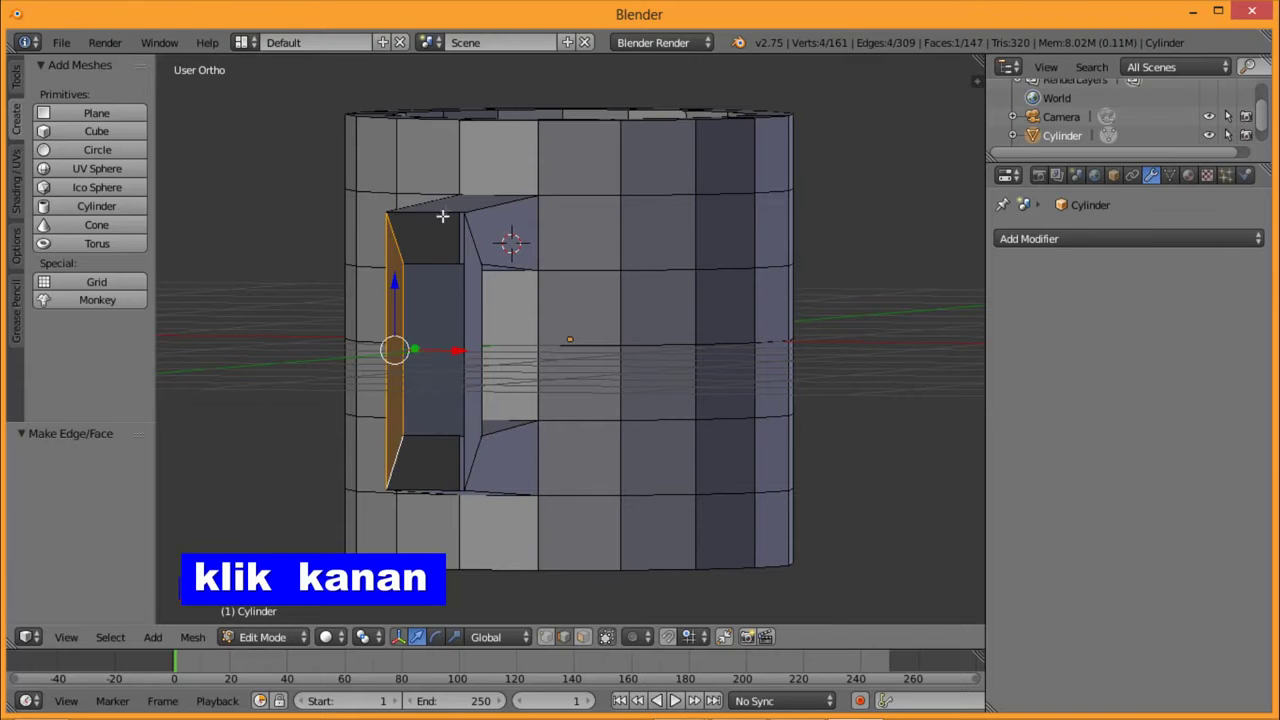
right_click(442, 216)
shift+right_click(458, 445)
key(f)
middle_drag(567, 413, 443, 372)
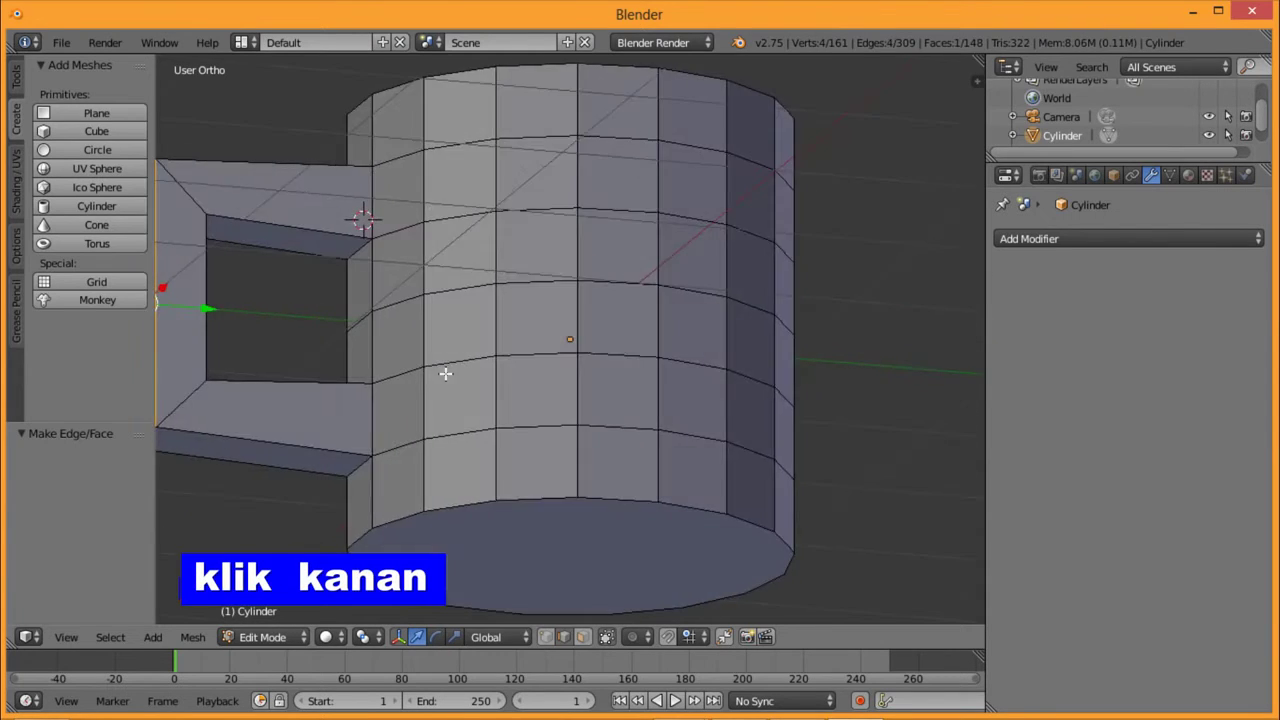
scroll(443, 372, down, 3)
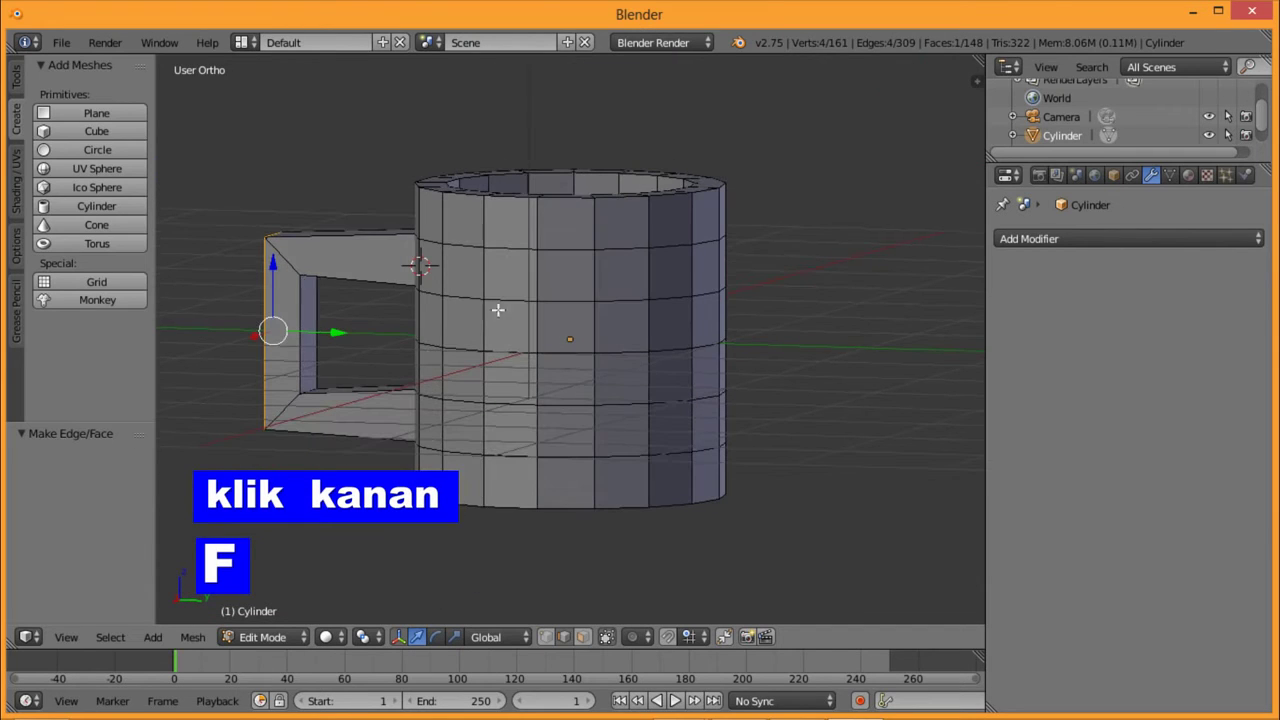
click(623, 213)
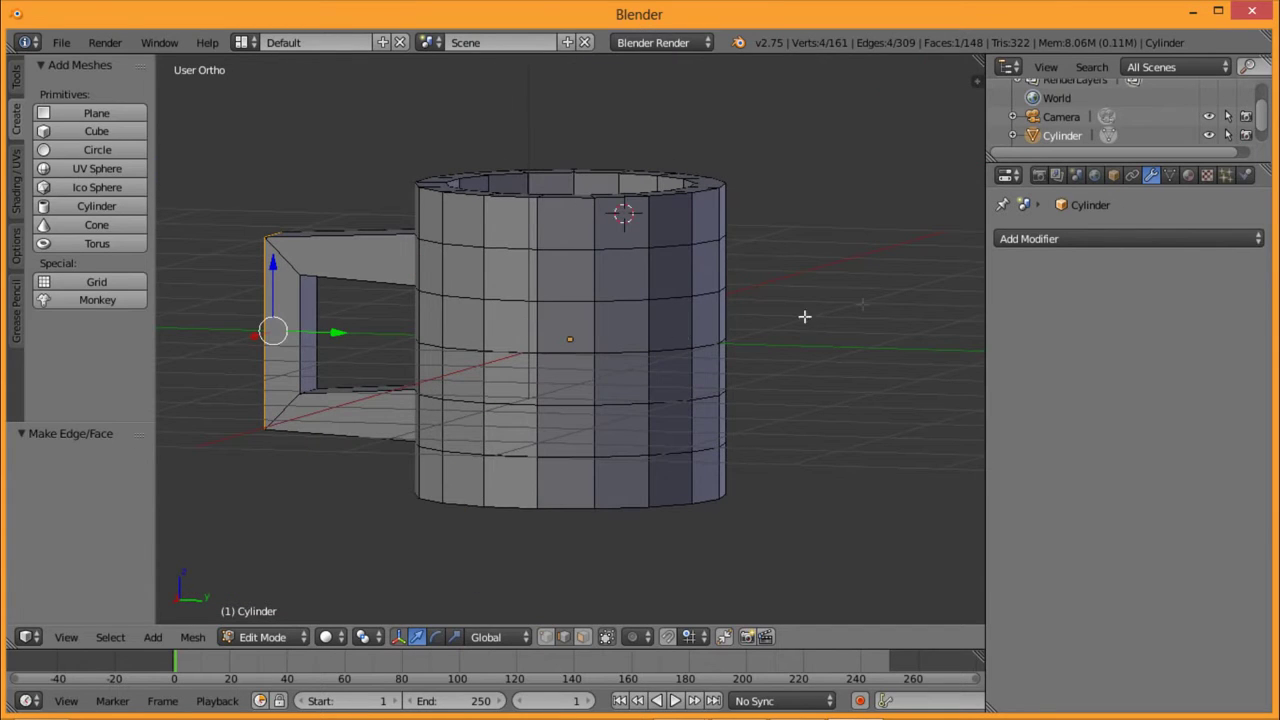
click(929, 313)
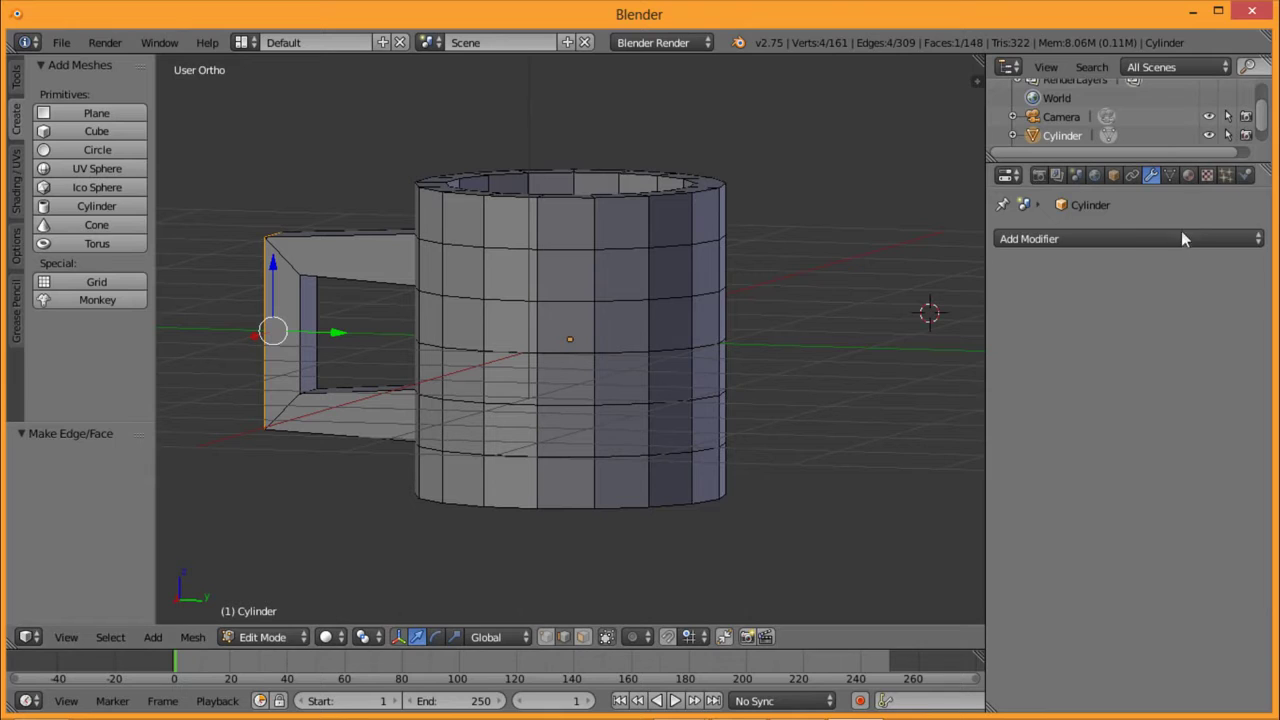
Step: Add a Subdivision Surface modifier with View and Render levels both at 3
click(1181, 238)
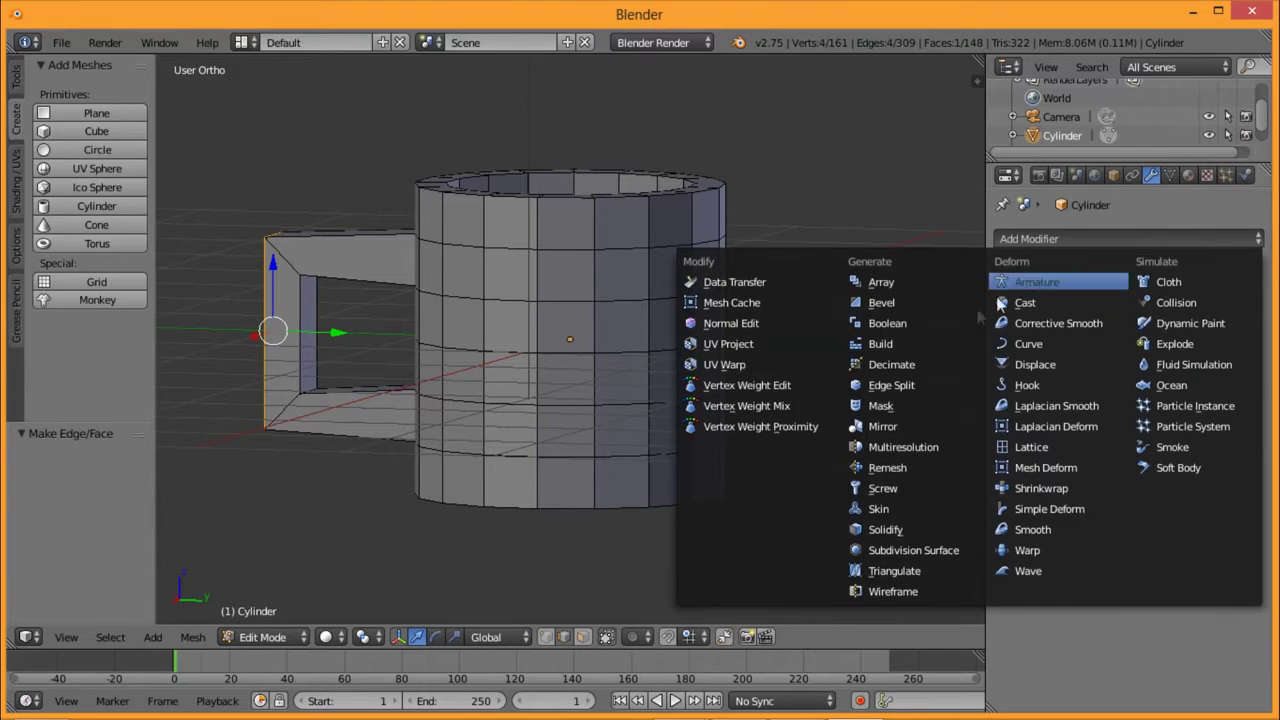
click(886, 551)
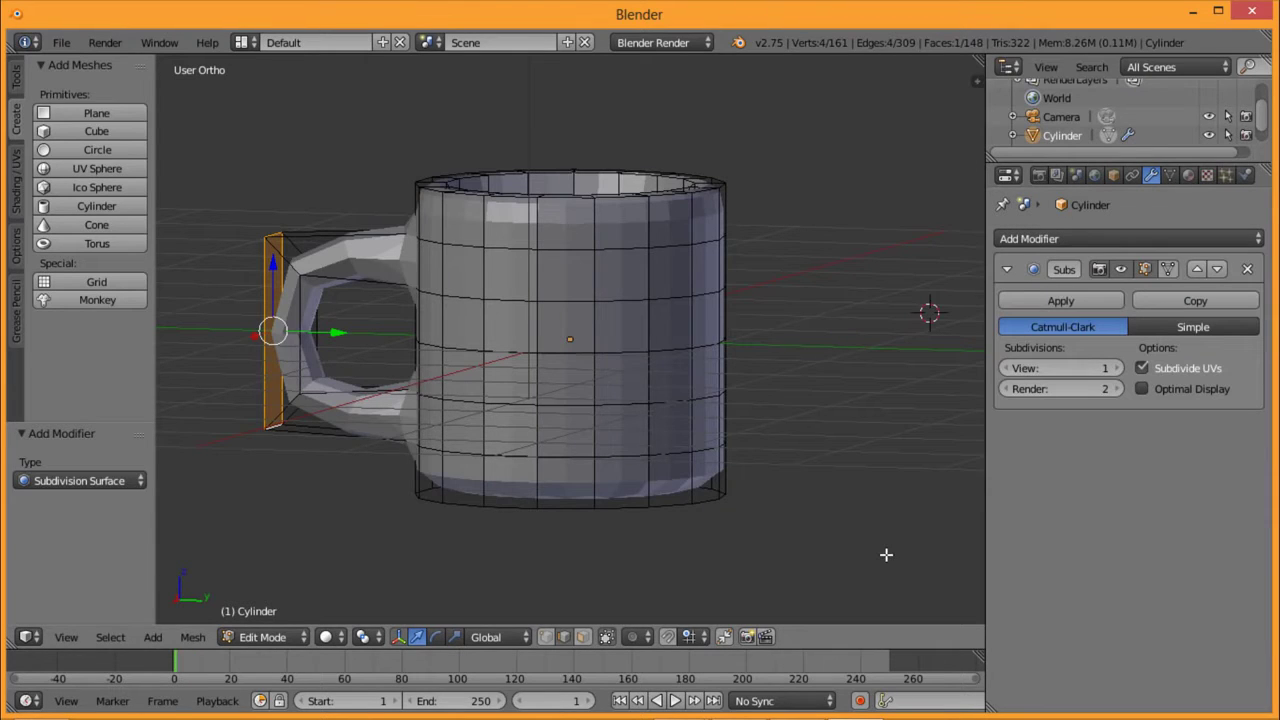
click(1117, 368)
click(1117, 368)
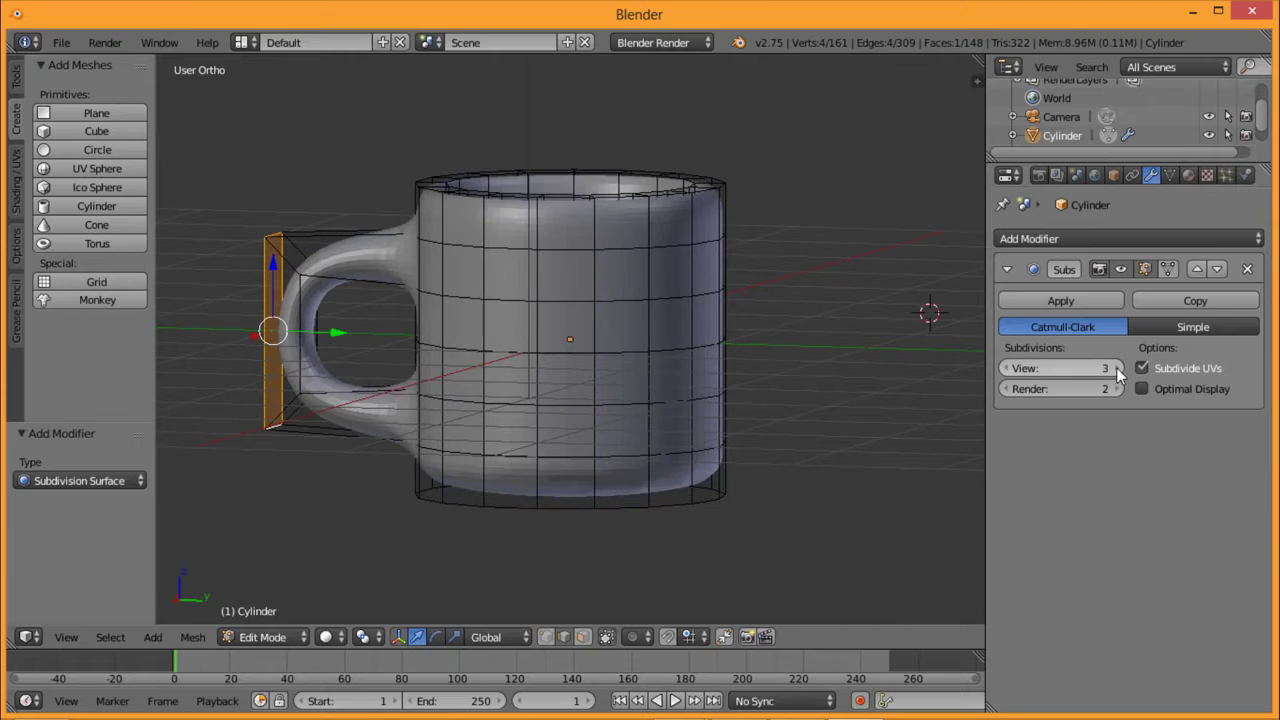
click(1117, 389)
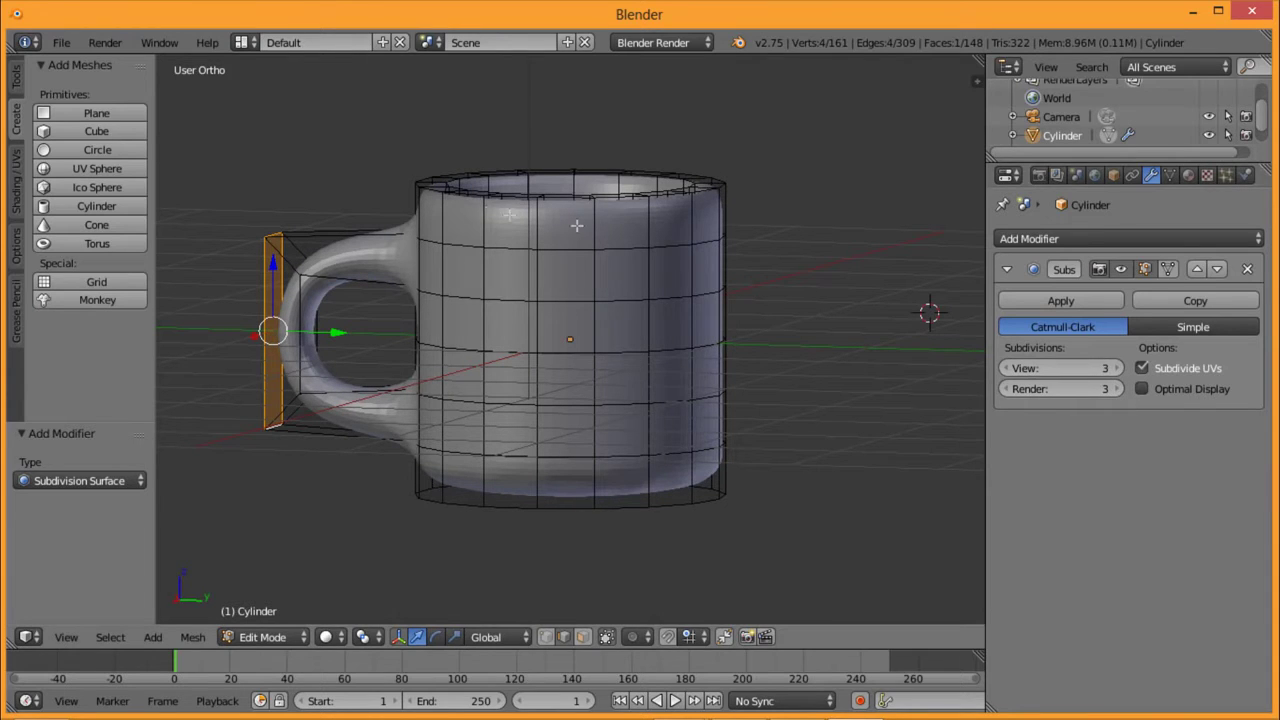
right_click(1066, 503)
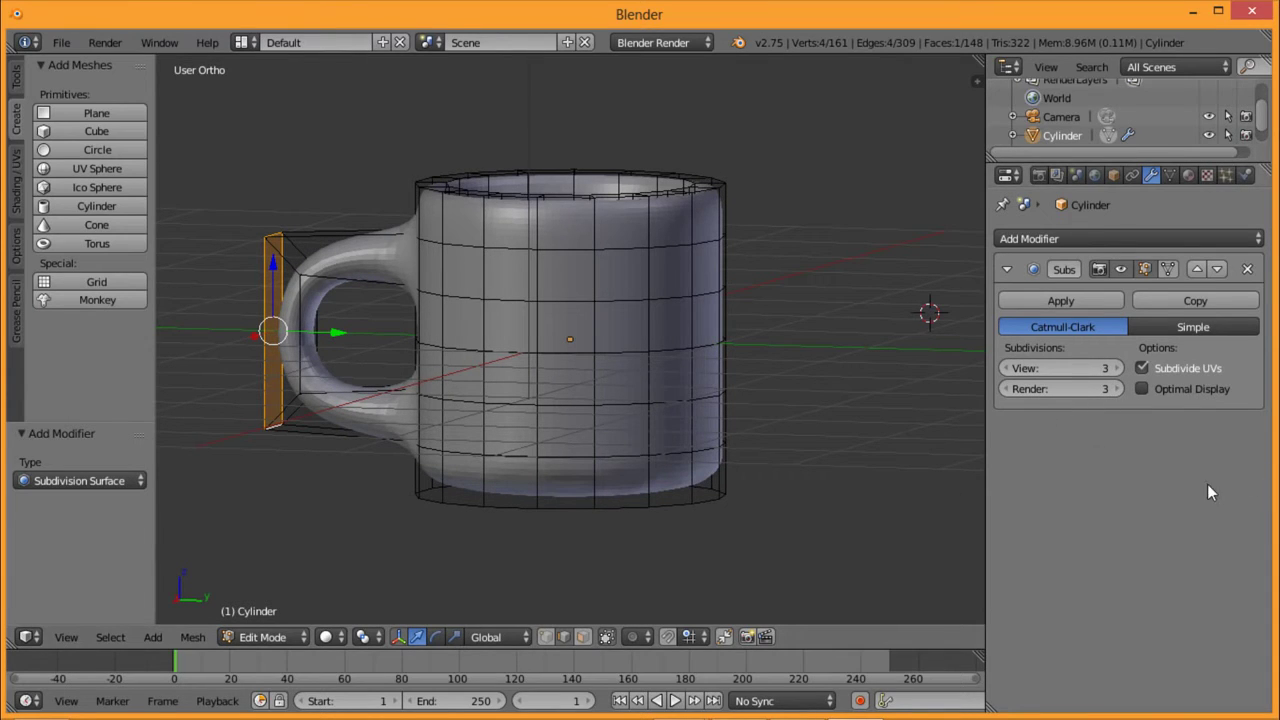
right_click(411, 280)
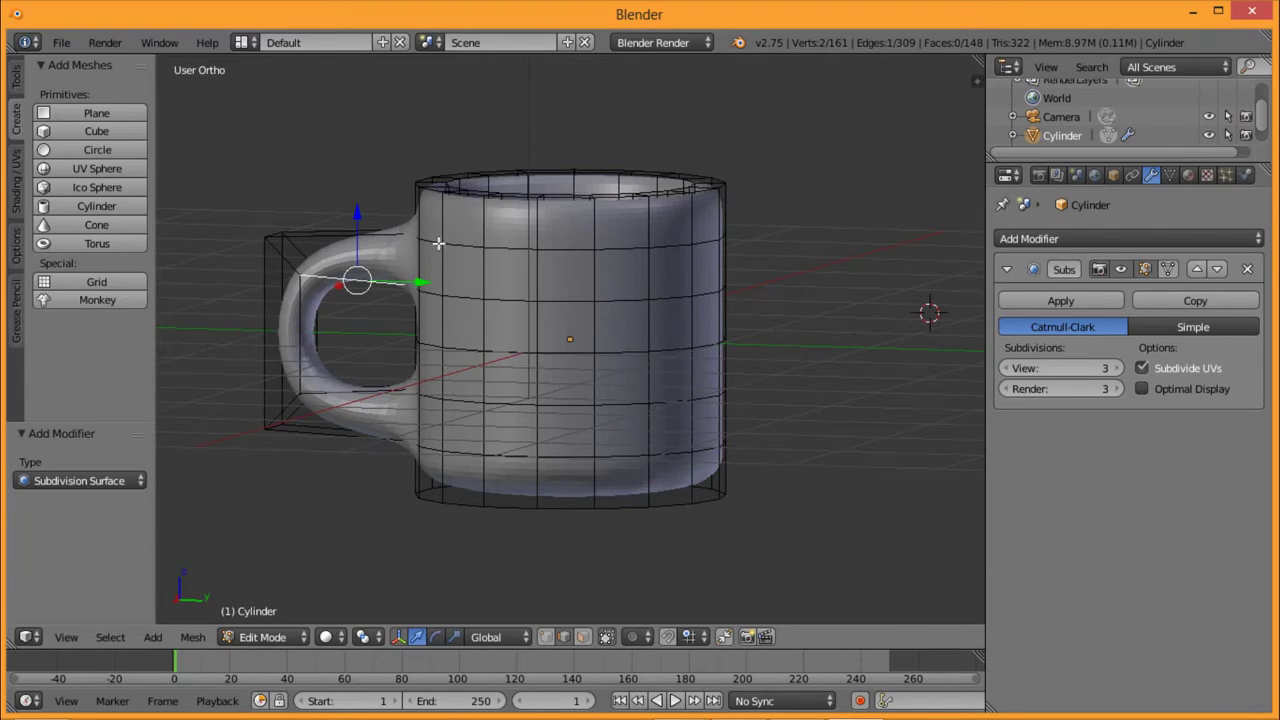
Step: Add two loop cuts across the mug handle, upper and lower
key(ctrl+r)
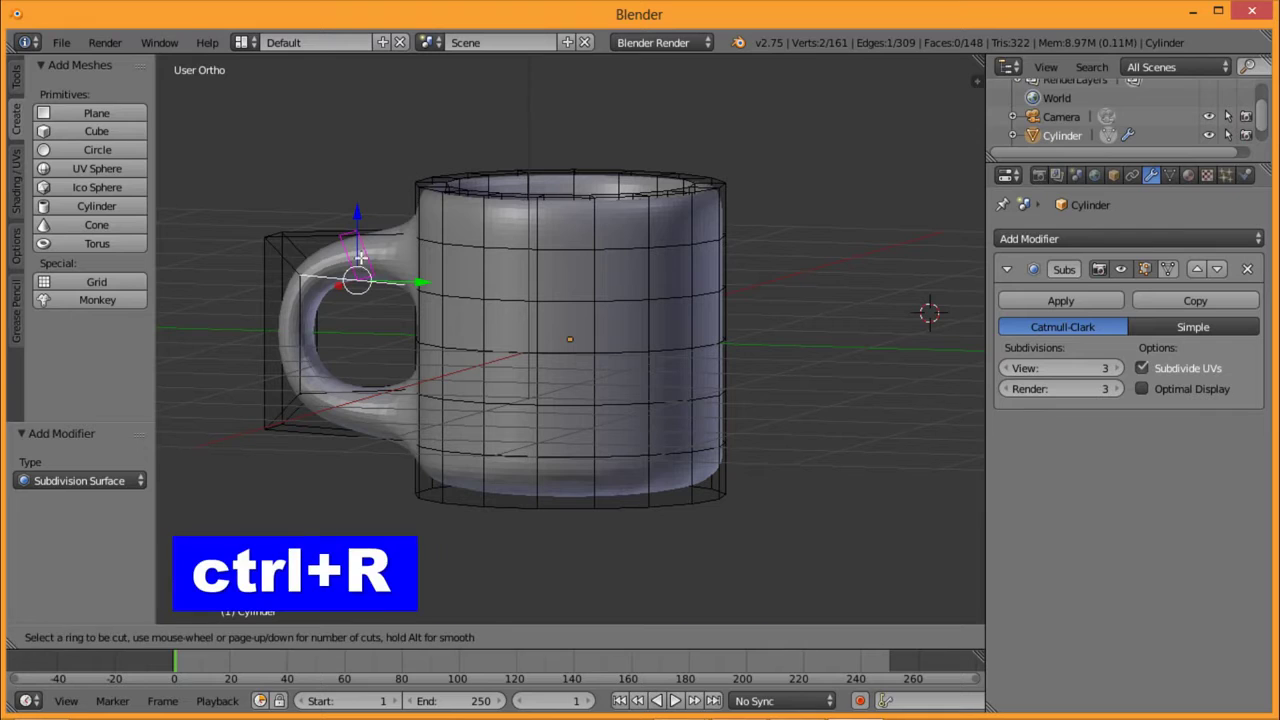
click(357, 264)
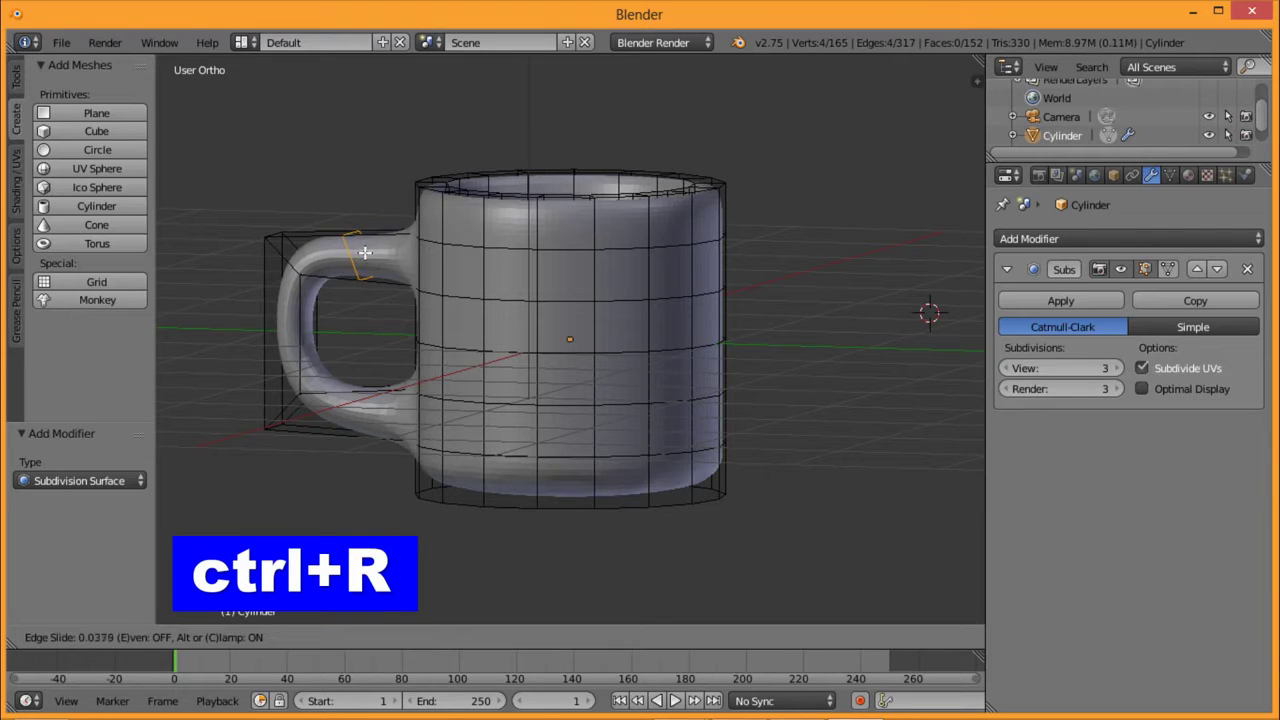
click(449, 253)
key(ctrl+r)
click(357, 408)
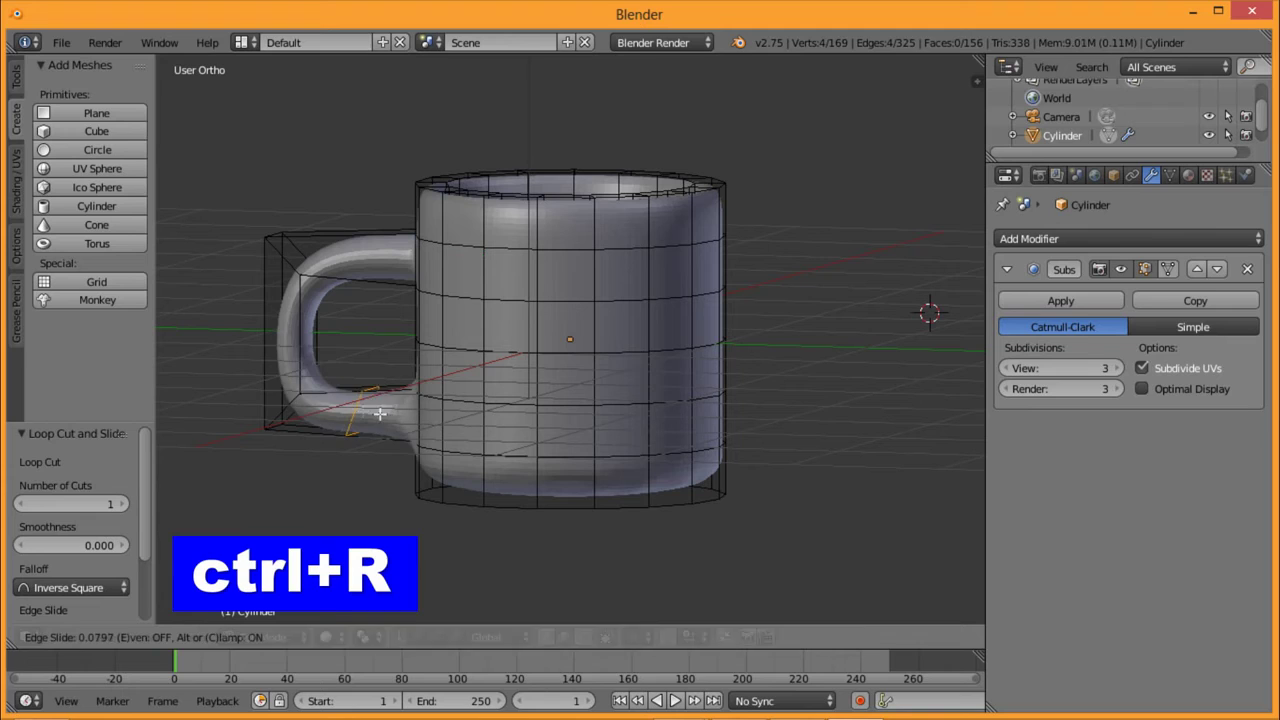
click(482, 418)
Step: Add horizontal loop cuts just below the rim and near the mug's bottom
key(ctrl+r)
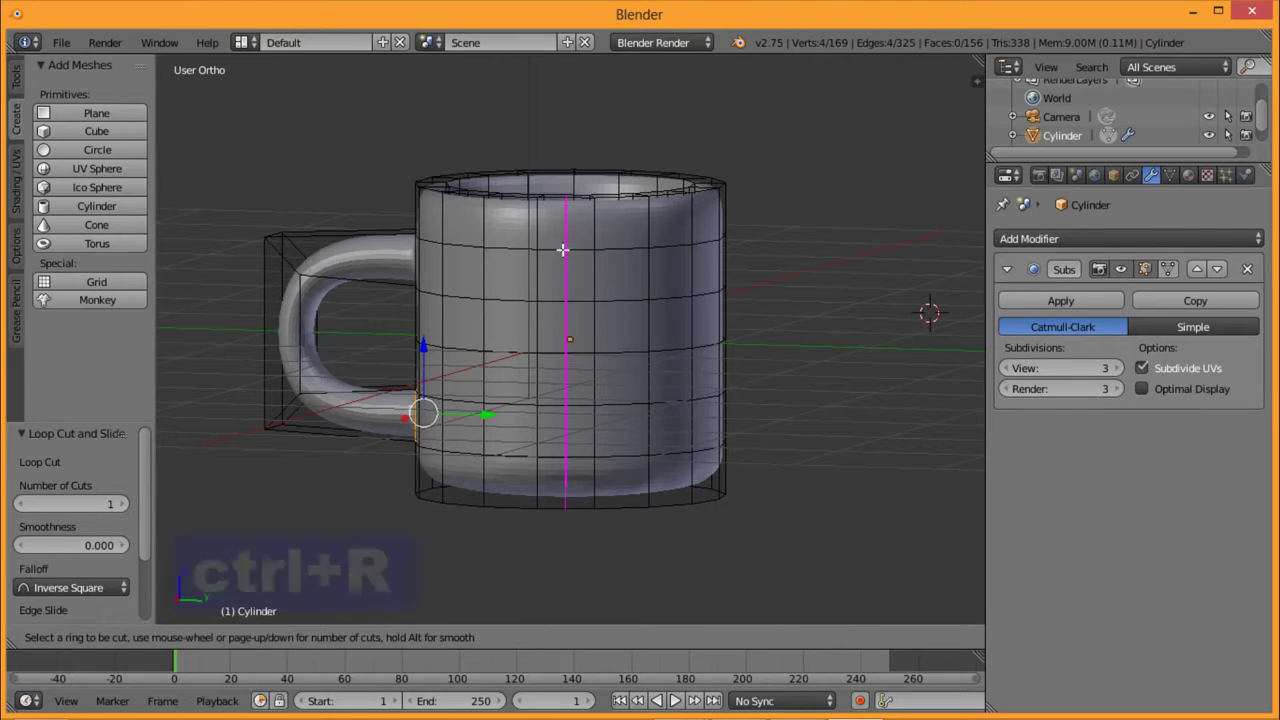
key(ctrl+r)
click(540, 210)
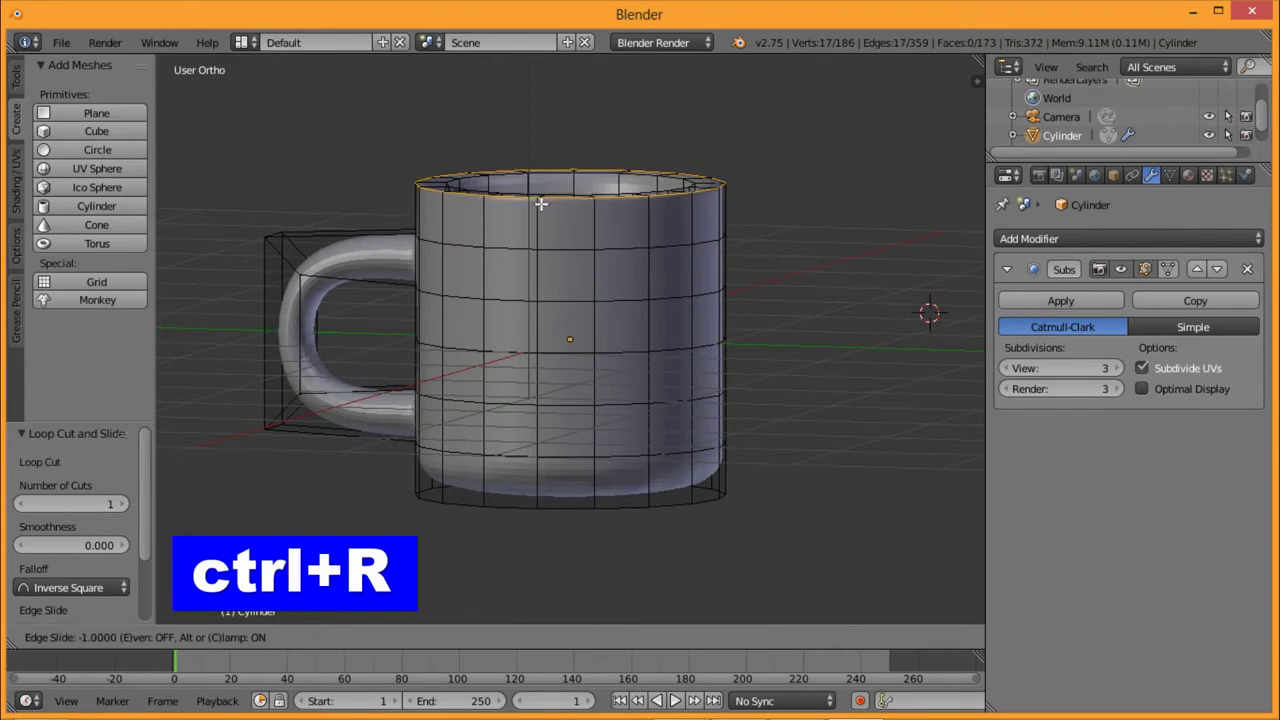
click(540, 208)
key(ctrl+r)
click(543, 466)
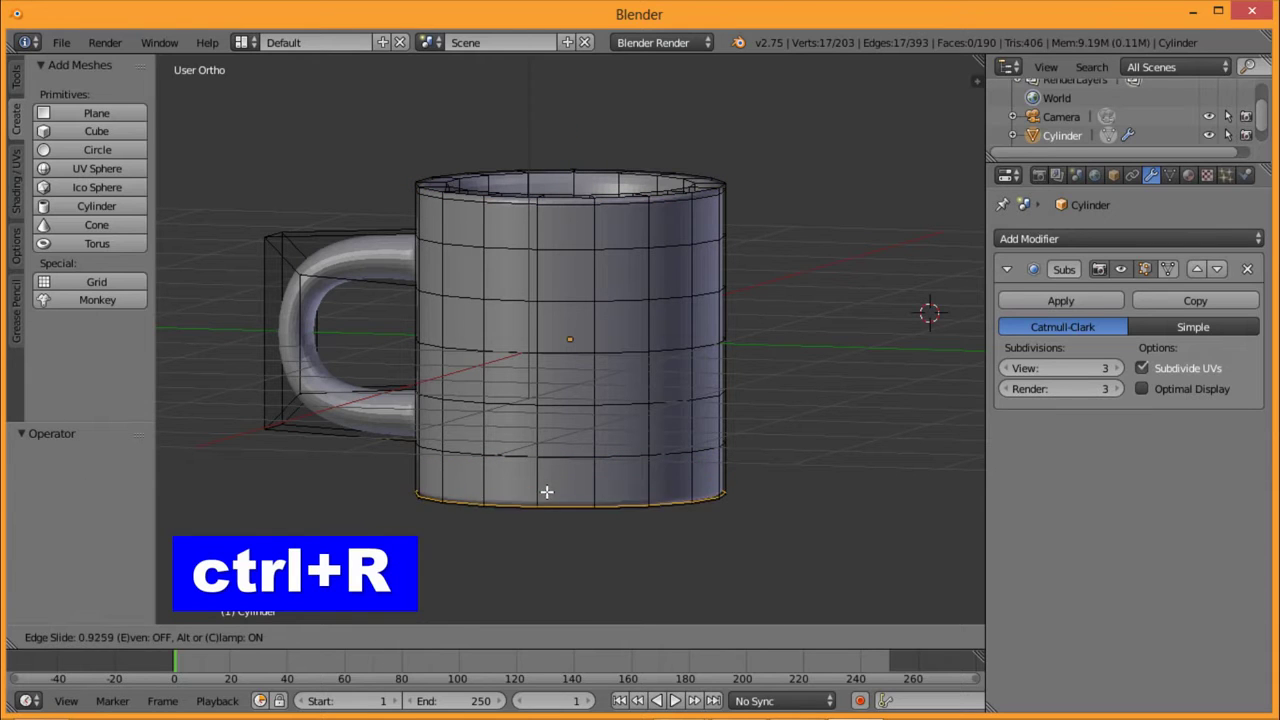
click(548, 487)
mouse_move(609, 287)
middle_down()
mouse_move(581, 348)
mouse_move(657, 266)
mouse_move(743, 234)
mouse_move(623, 329)
mouse_move(620, 295)
mouse_move(500, 289)
mouse_move(457, 303)
mouse_move(300, 251)
mouse_move(397, 260)
middle_up()
Step: Select the edge loop at the handle's end and push that corner outward from the body
scroll(303, 253, up, 2)
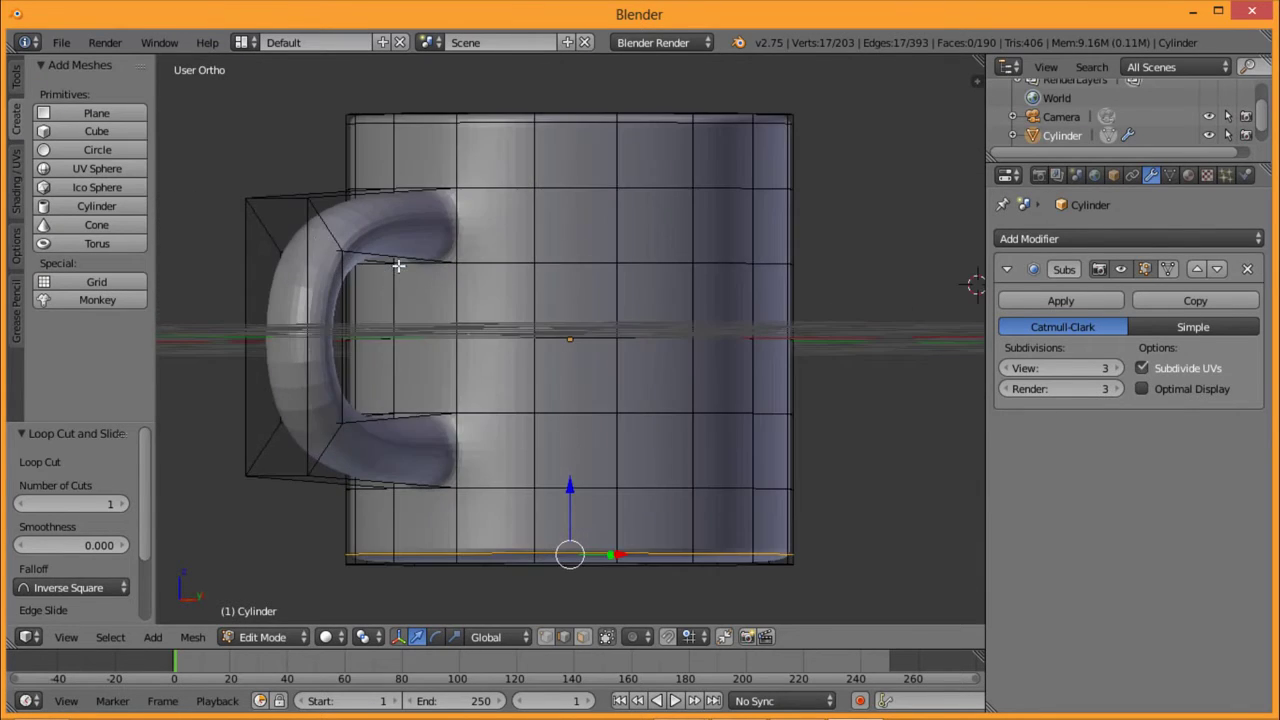
alt+right_click(329, 228)
mouse_move(343, 227)
middle_down()
mouse_move(406, 229)
mouse_move(317, 234)
middle_up()
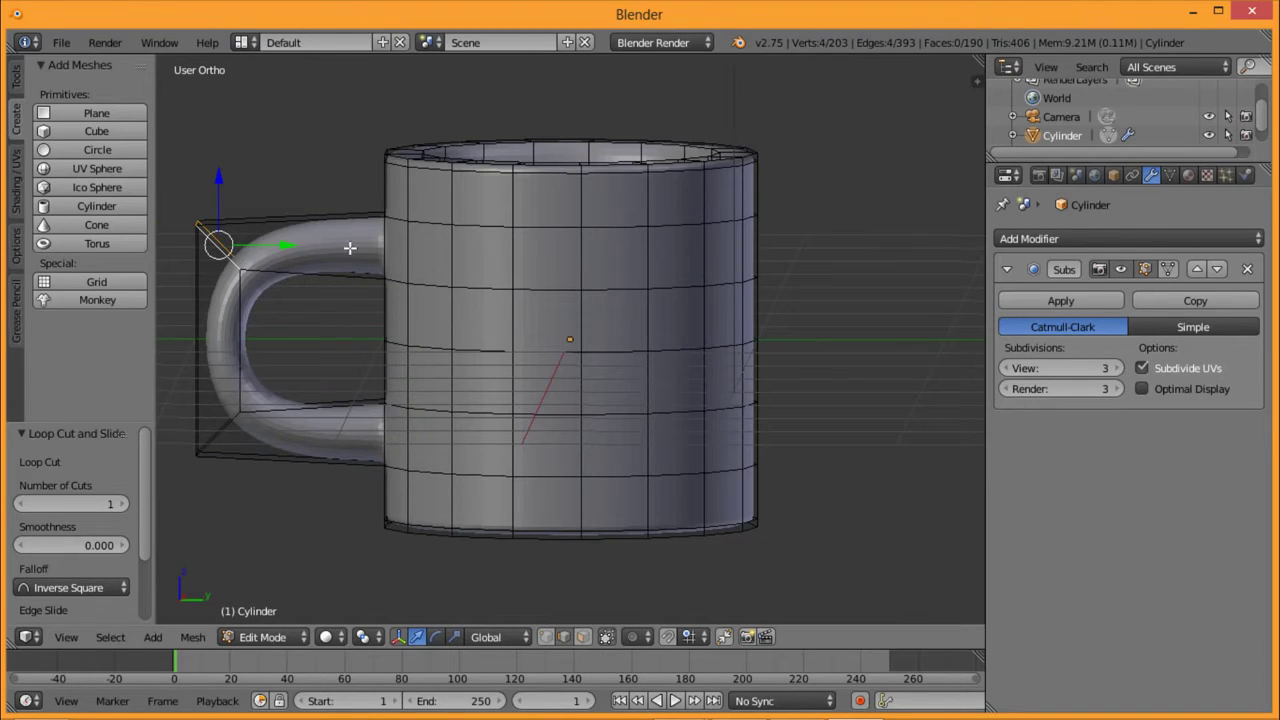
click(330, 247)
click(311, 244)
click(338, 242)
click(333, 256)
click(326, 246)
mouse_move(285, 246)
mouse_down()
mouse_move(233, 250)
mouse_move(255, 250)
mouse_up()
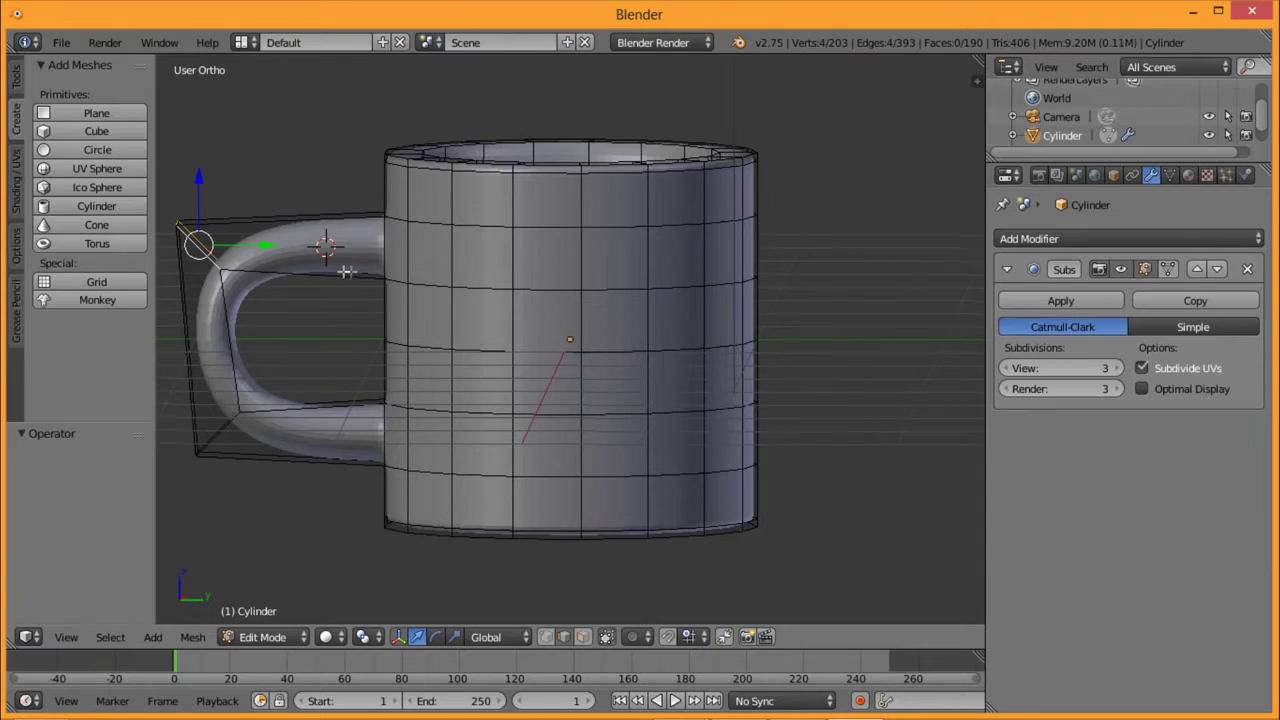
Step: Select the handle's upper corner loop and slide it further outward into place
right_click(207, 258)
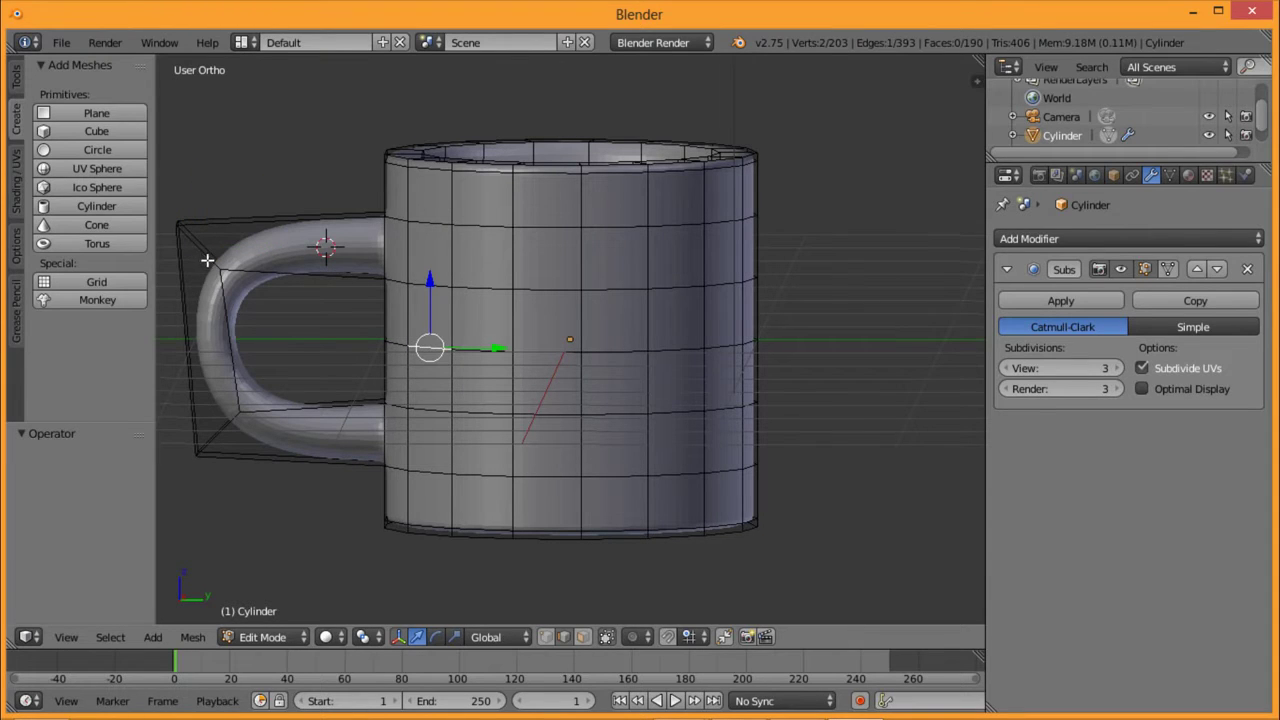
alt+right_click(209, 259)
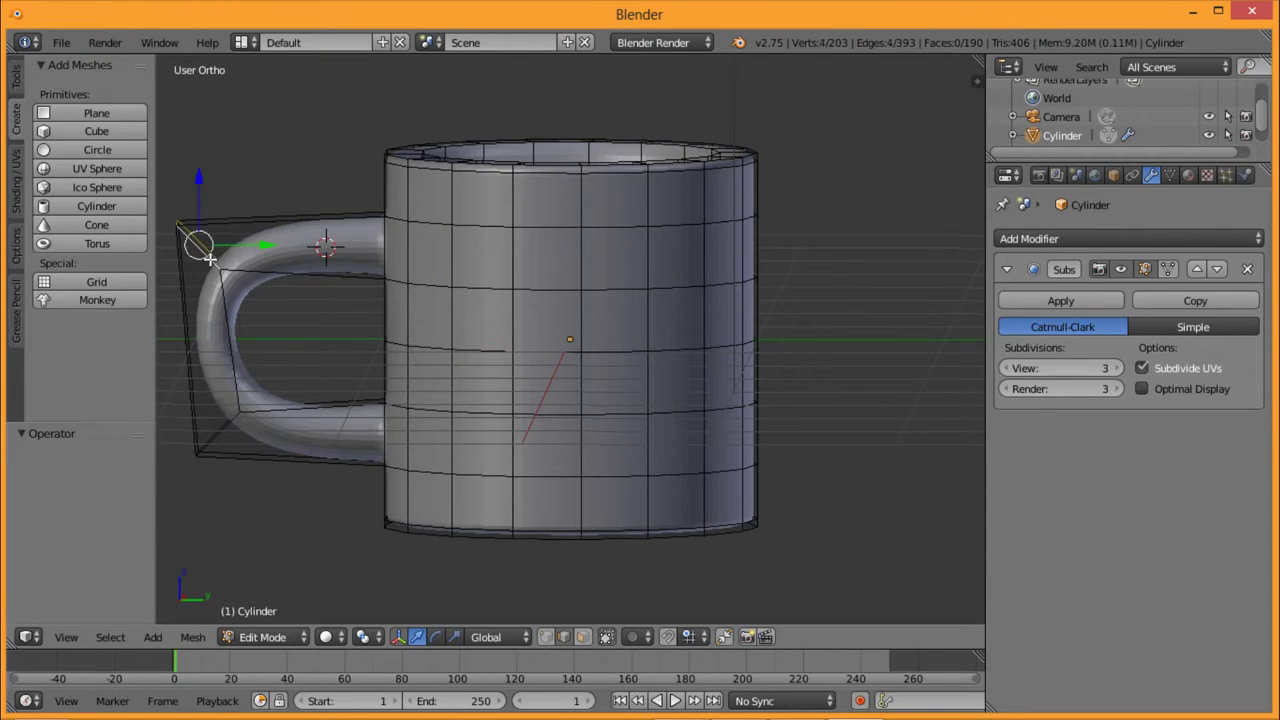
click(343, 243)
drag(273, 246, 243, 232)
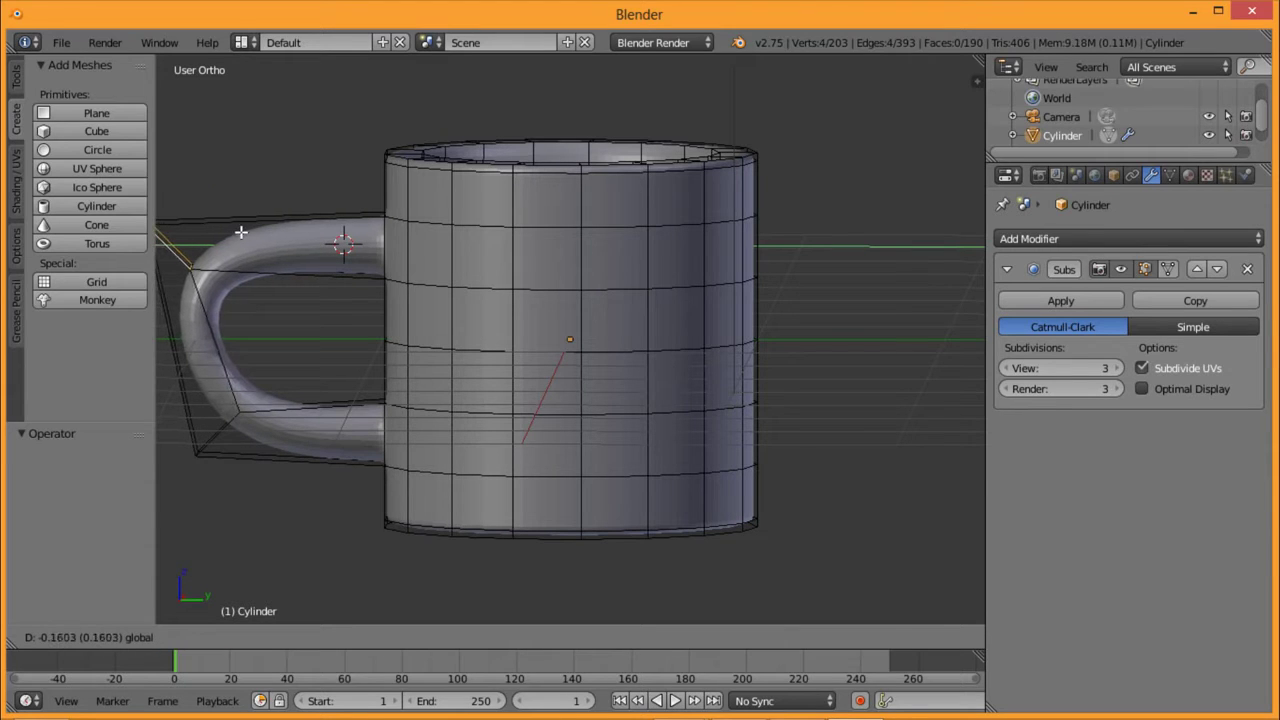
mouse_move(241, 232)
mouse_down()
mouse_move(233, 254)
mouse_move(280, 255)
mouse_up()
click(287, 253)
drag(196, 238, 163, 228)
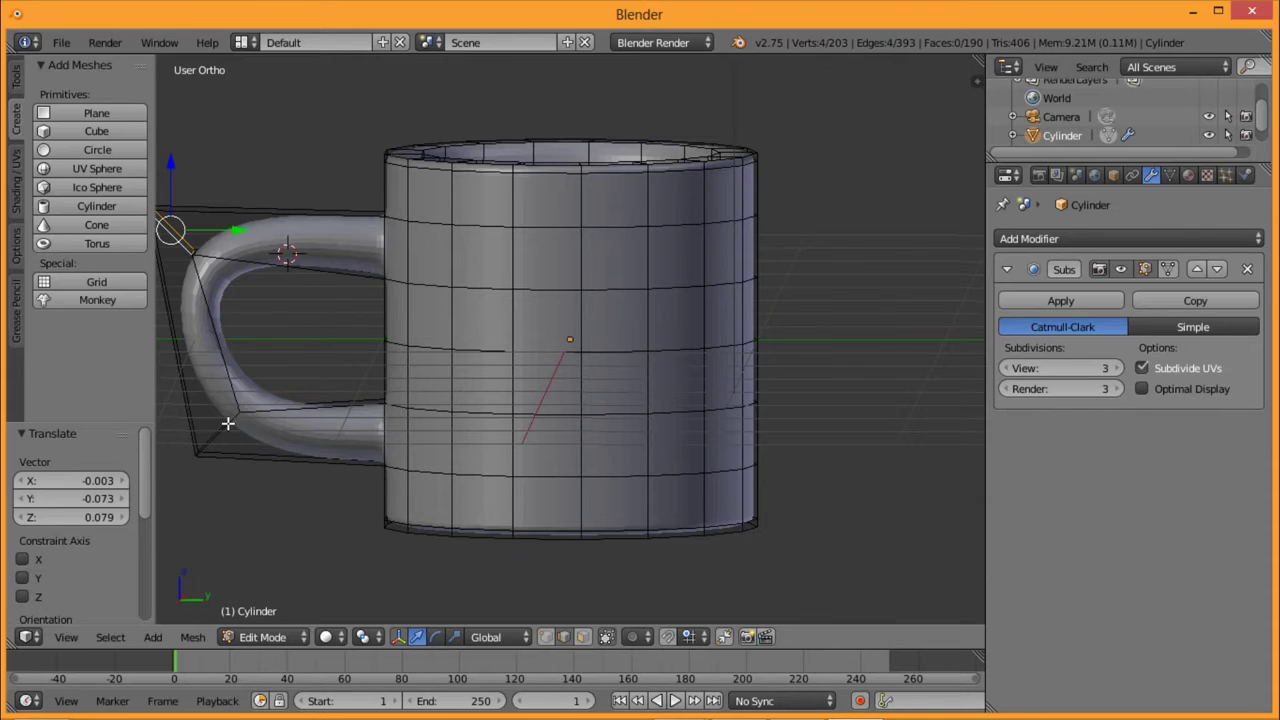
Step: Grab the handle's lower corner loop with G and move it outward
alt+right_click(228, 424)
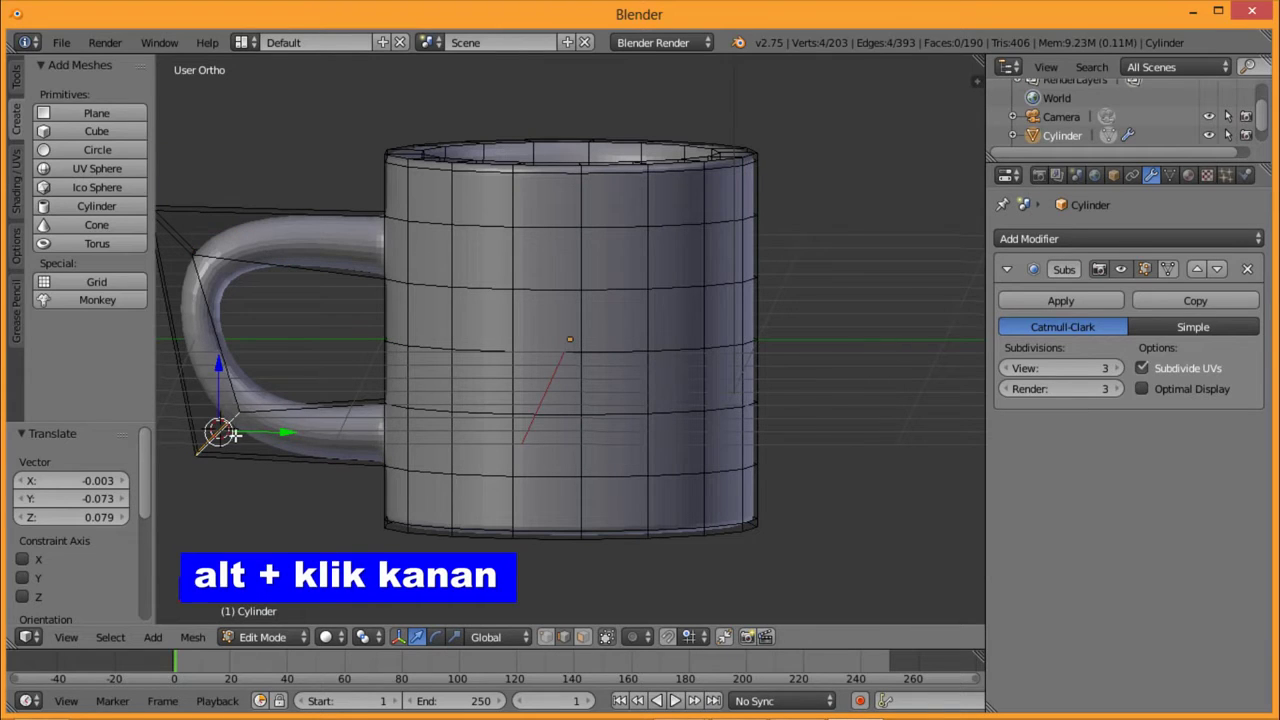
key(g)
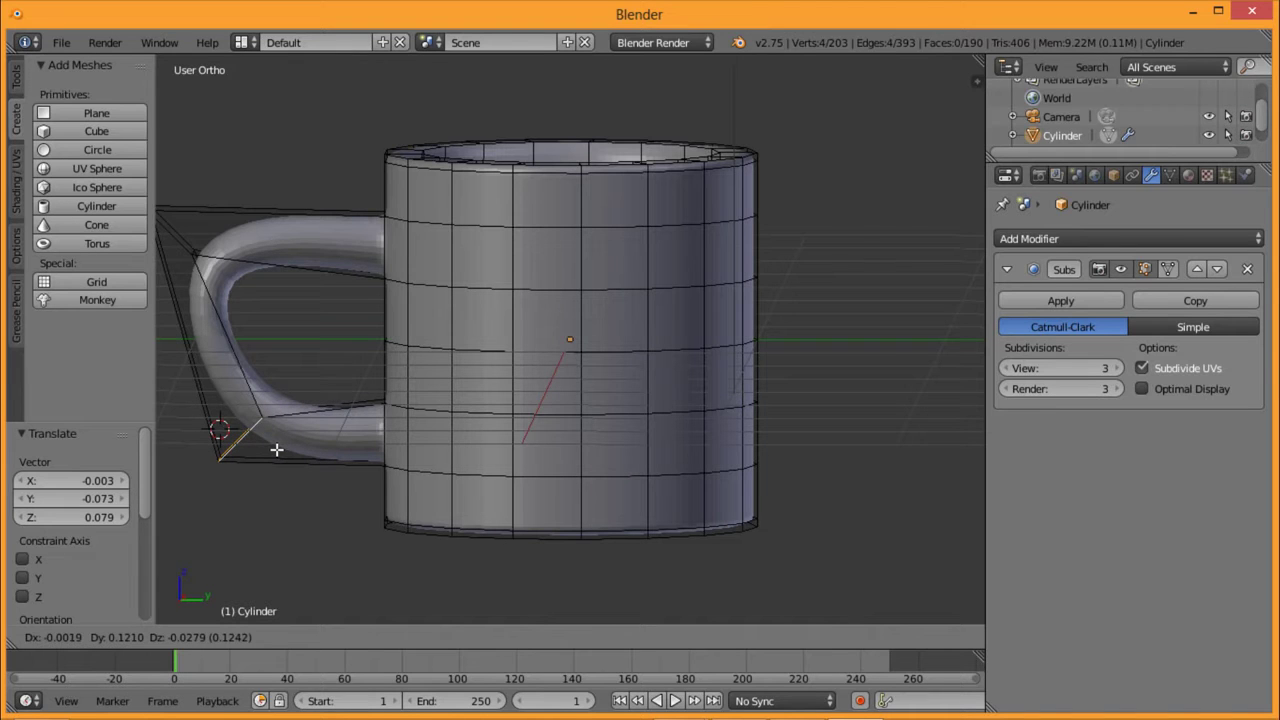
click(280, 450)
Step: Toggle the Subdivision Surface on-cage display to show the edit cage on the smoothed surface
mouse_move(320, 457)
middle_down()
mouse_move(632, 323)
mouse_move(409, 343)
mouse_move(593, 199)
middle_up()
click(891, 357)
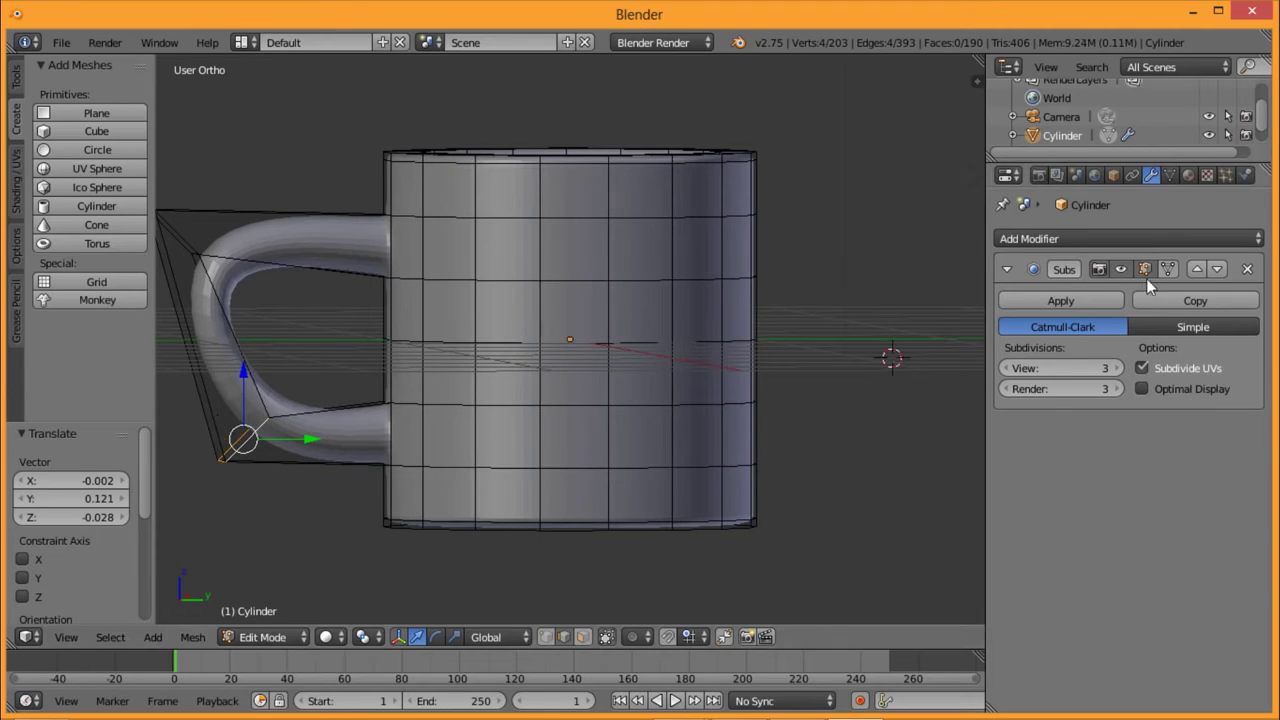
click(1167, 268)
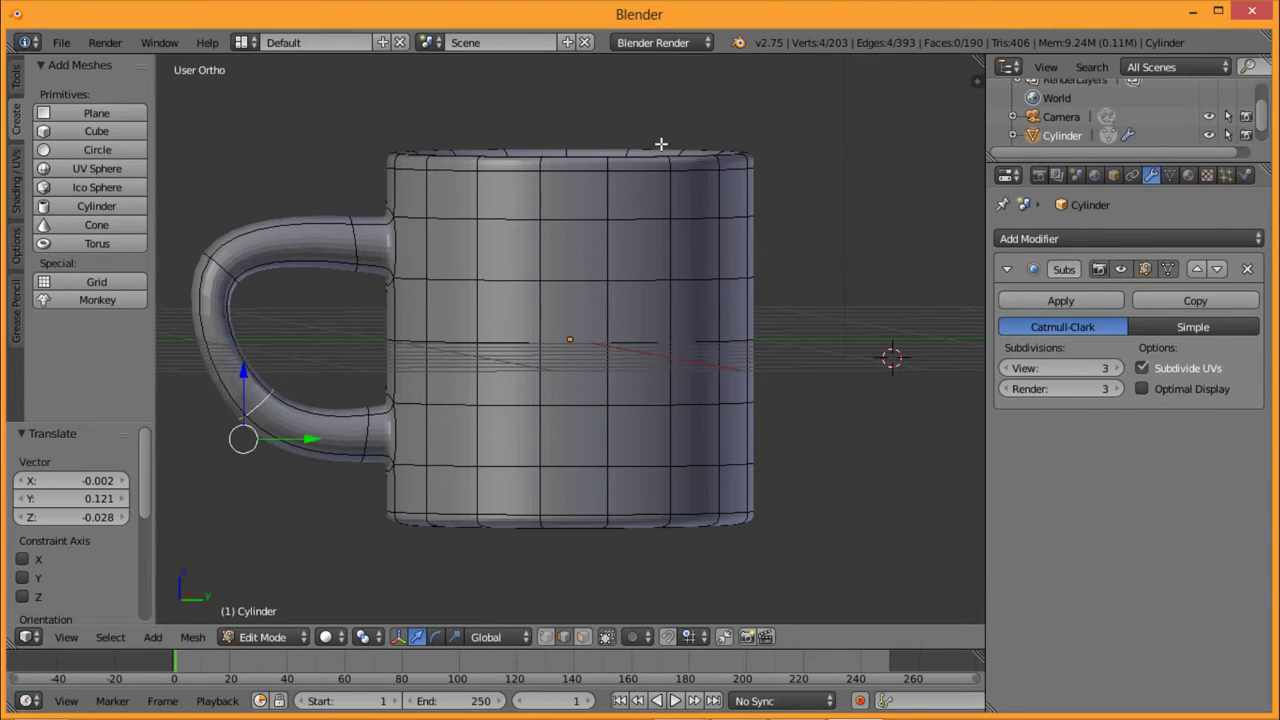
click(1174, 268)
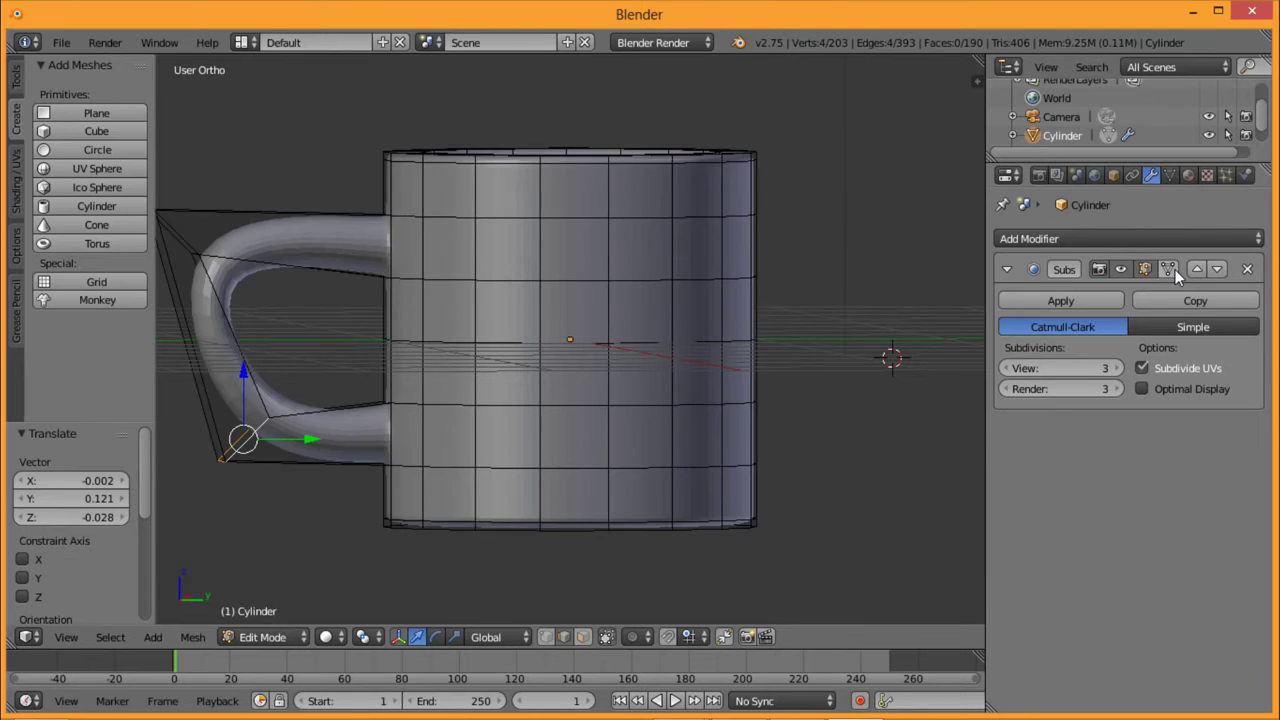
click(1175, 269)
mouse_move(731, 137)
middle_down()
mouse_move(712, 350)
mouse_move(609, 280)
mouse_move(626, 180)
middle_up()
Step: Loop-cut a ring around the mug's inner wall with Ctrl+R and slide it near the inside floor
key(ctrl+r)
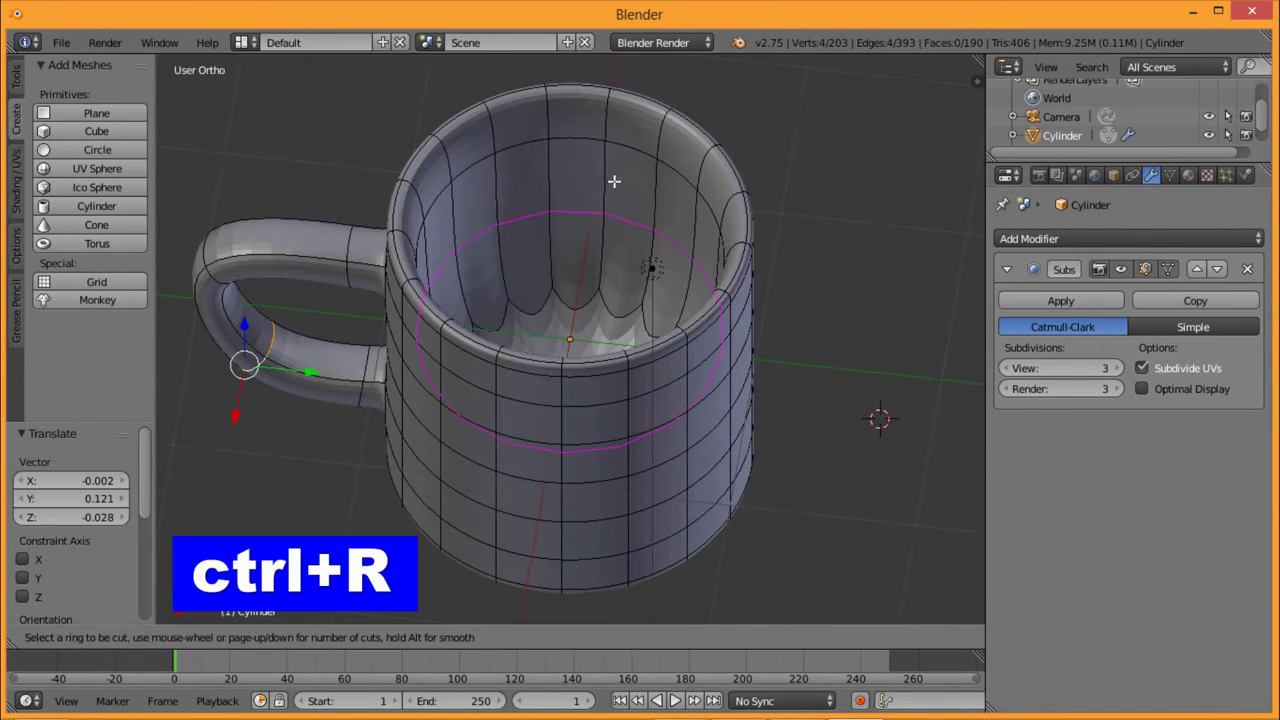
click(599, 222)
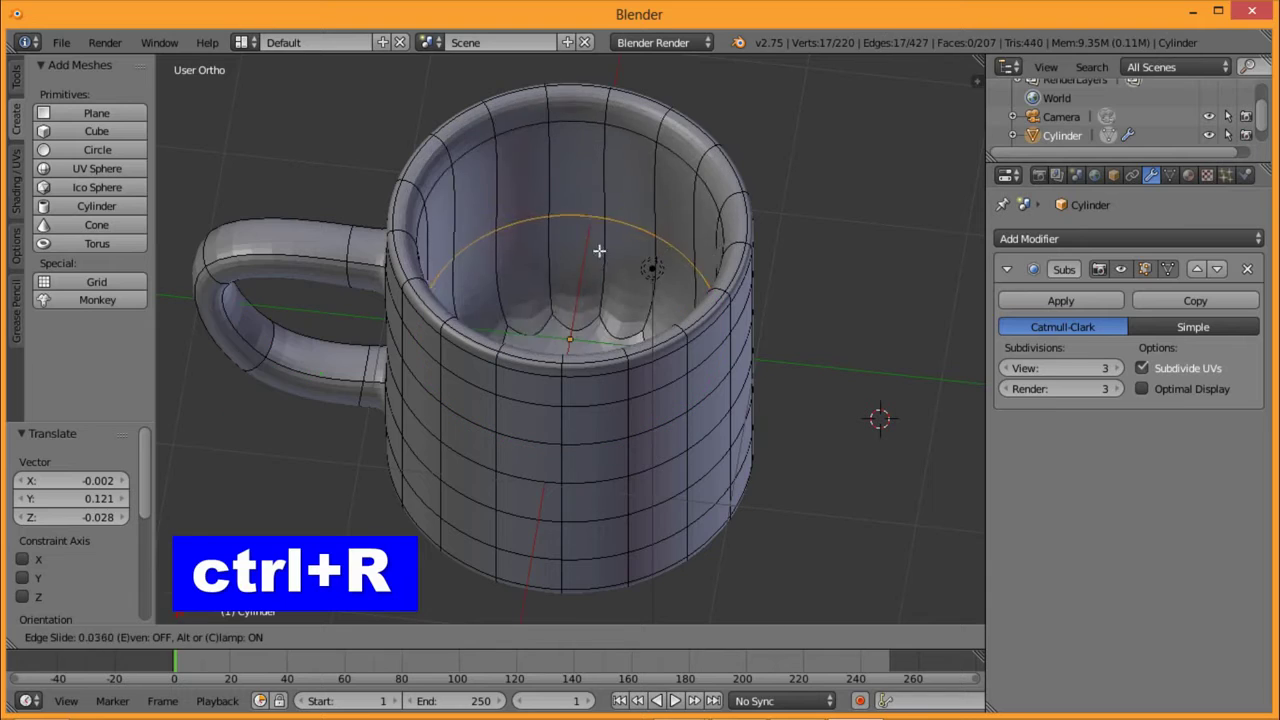
click(594, 333)
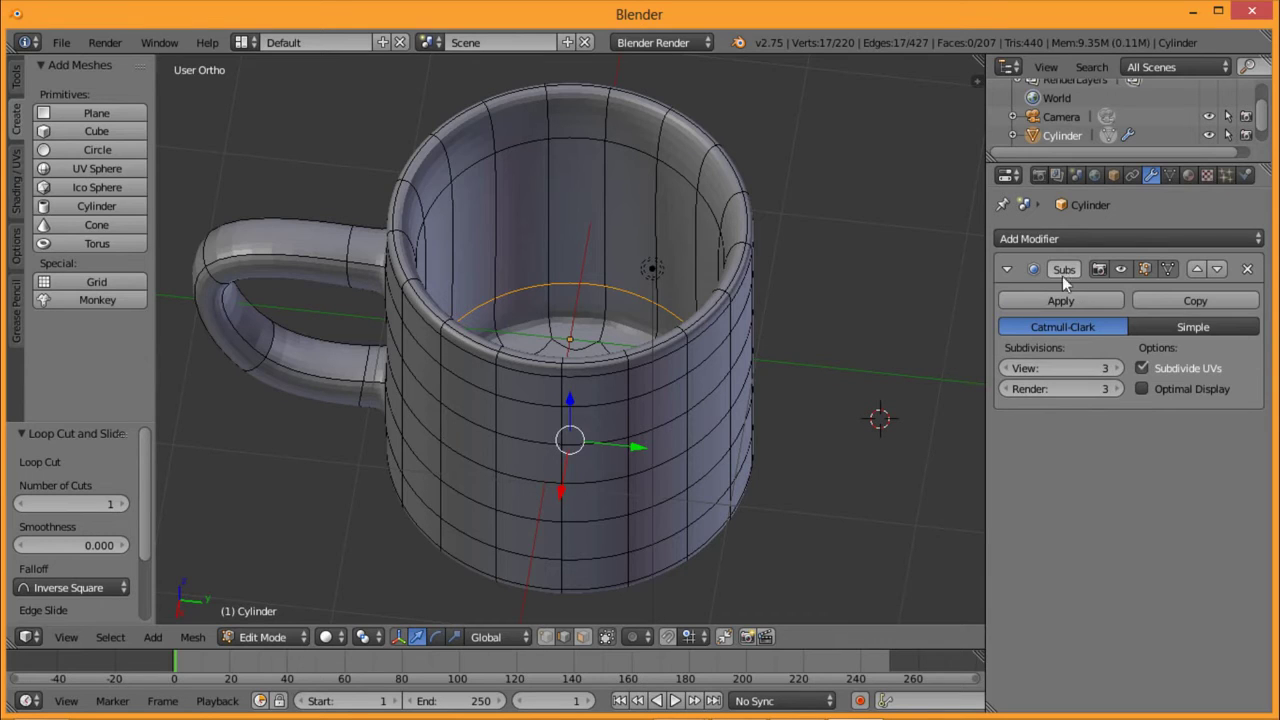
Step: Return to Object Mode and apply the Subdivision Surface modifier, leaving a 13,664-vertex mug
click(1070, 301)
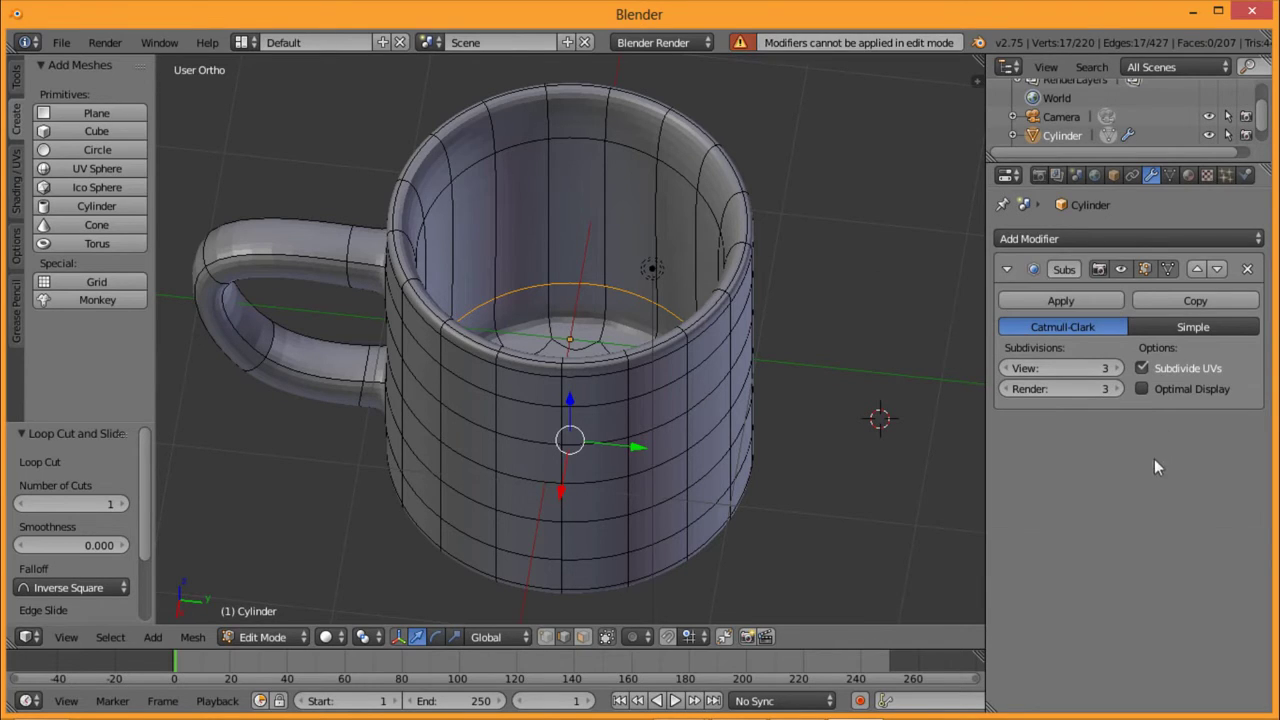
click(289, 638)
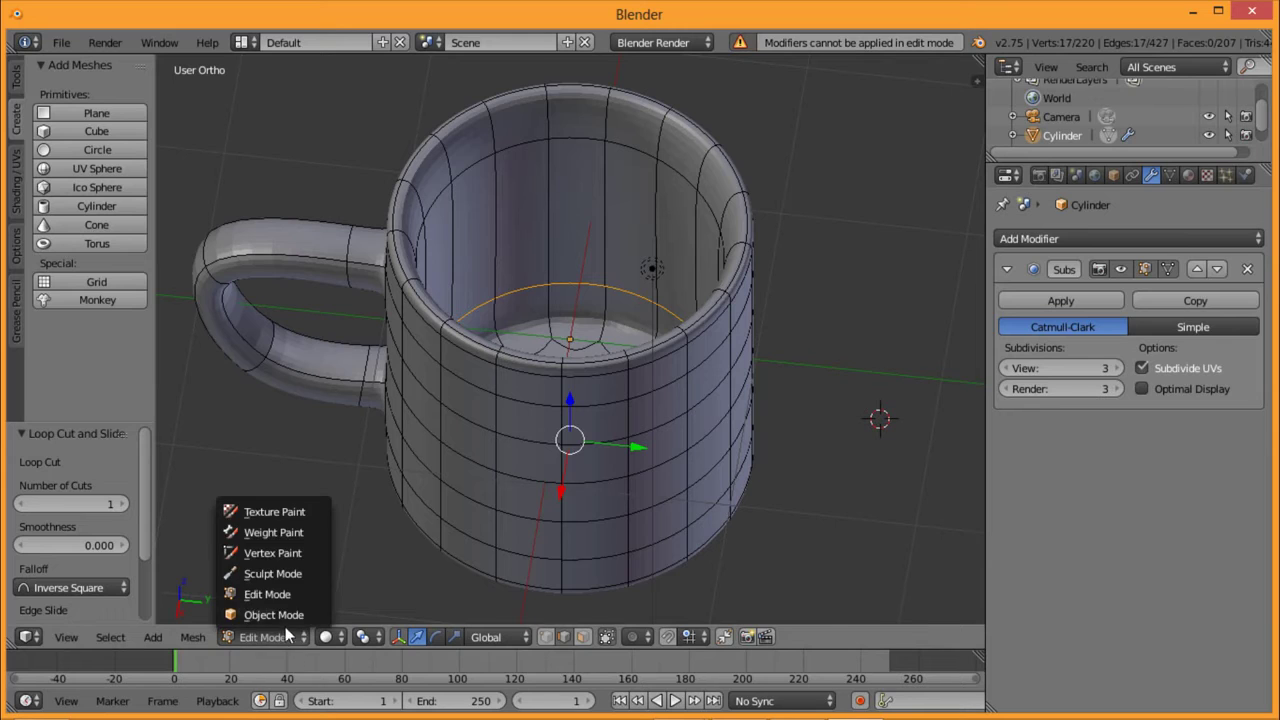
click(285, 616)
mouse_move(575, 336)
middle_down()
mouse_move(665, 234)
mouse_move(601, 354)
middle_up()
click(1096, 302)
mouse_move(716, 274)
middle_down()
mouse_move(664, 318)
mouse_move(663, 393)
mouse_move(666, 134)
mouse_move(686, 220)
mouse_move(596, 313)
mouse_move(632, 290)
mouse_move(789, 300)
mouse_move(631, 314)
mouse_move(591, 446)
middle_up()
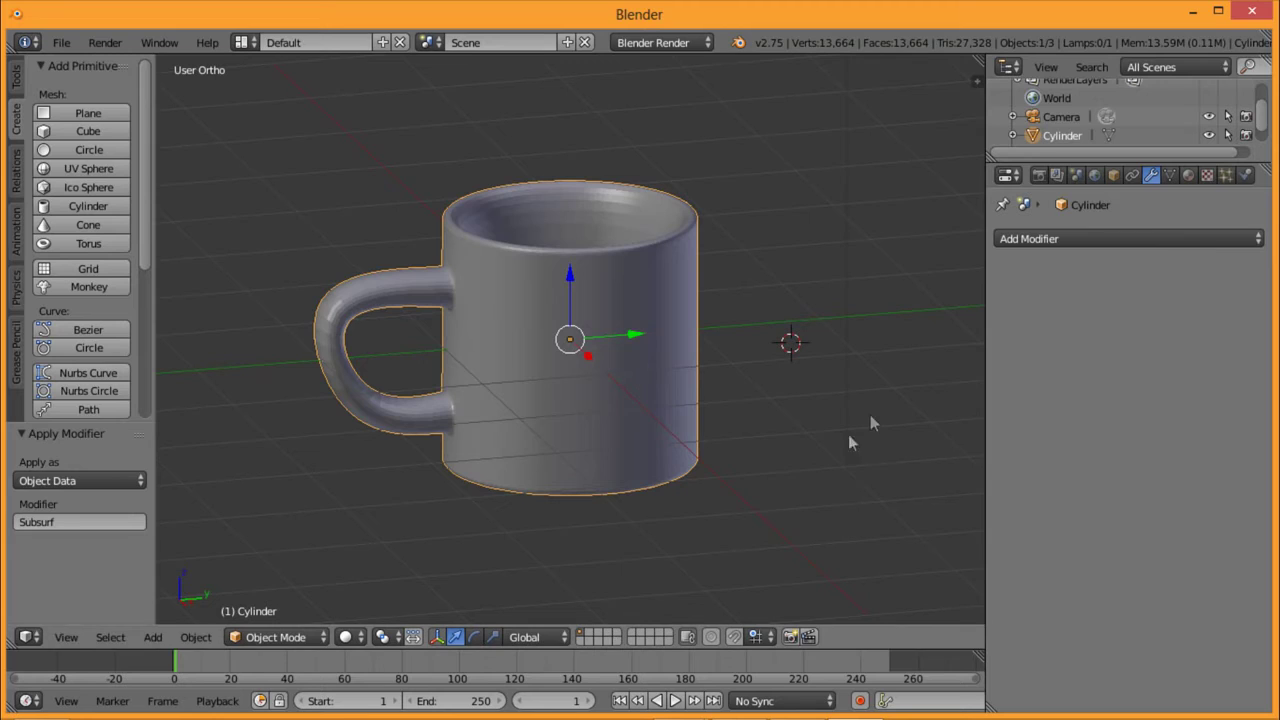
Step: Give the mug a new material, Material.001, and switch the render engine to Cycles
click(1189, 176)
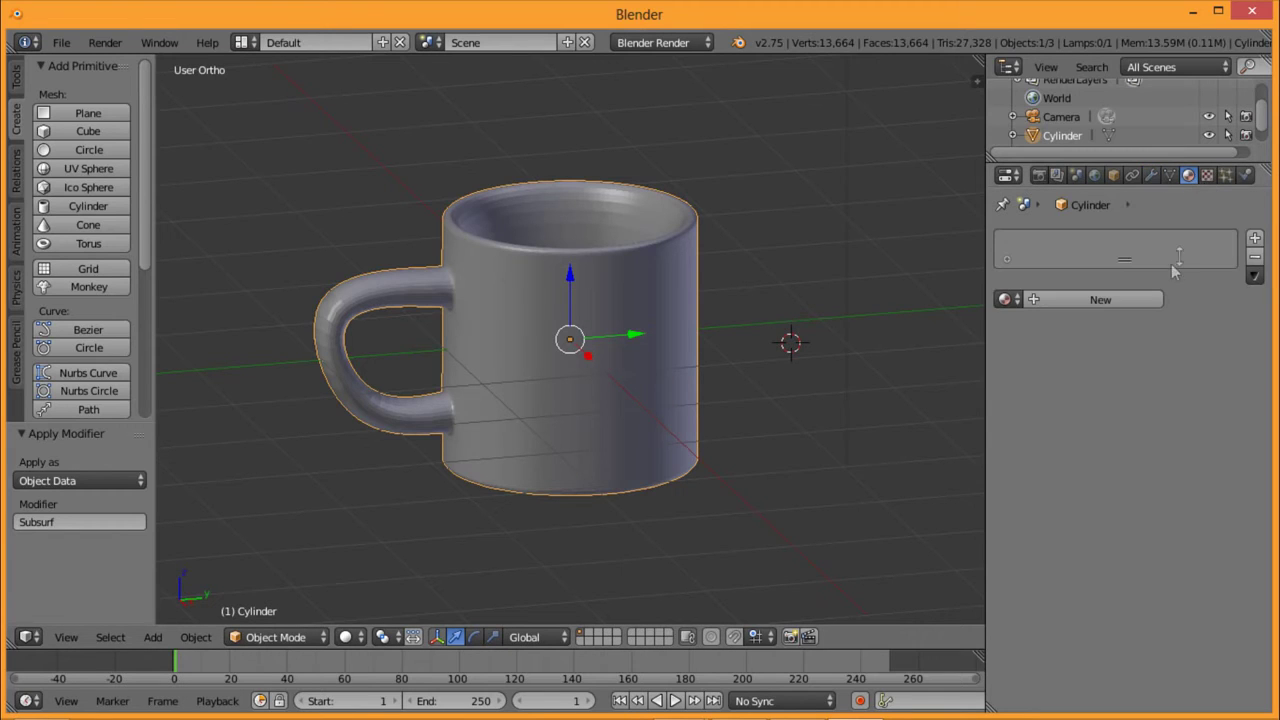
click(1128, 303)
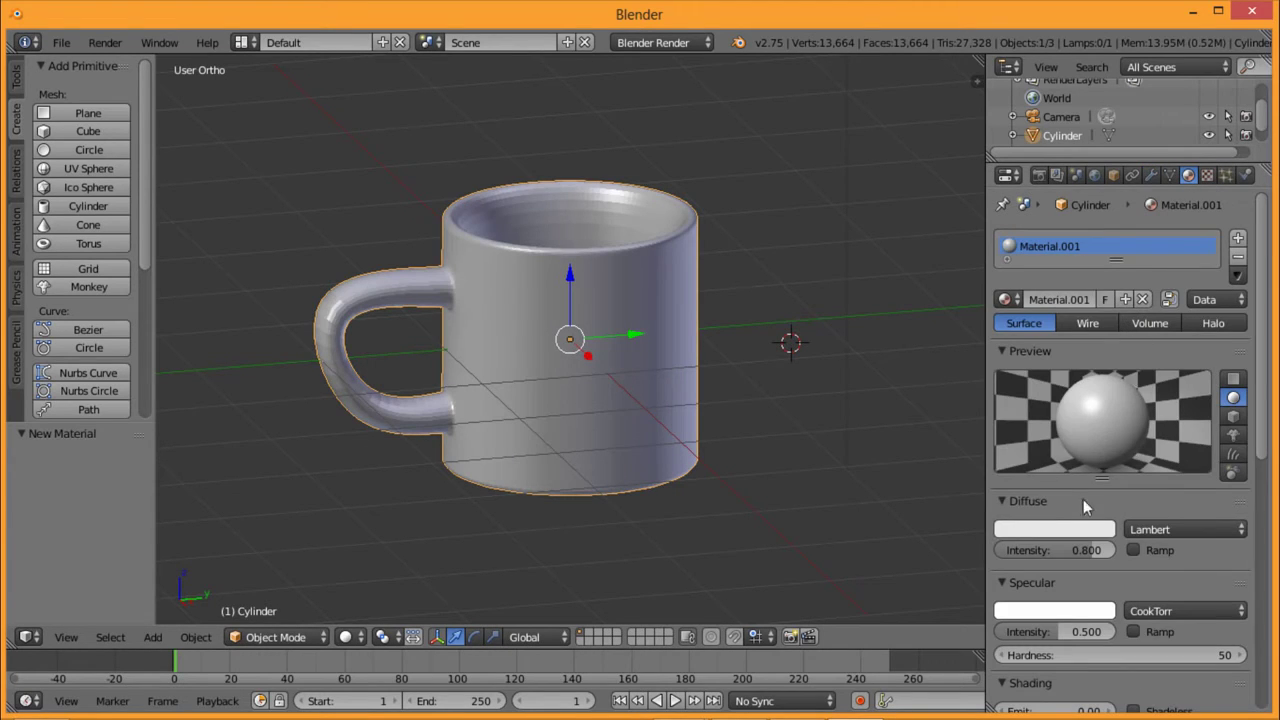
click(1087, 526)
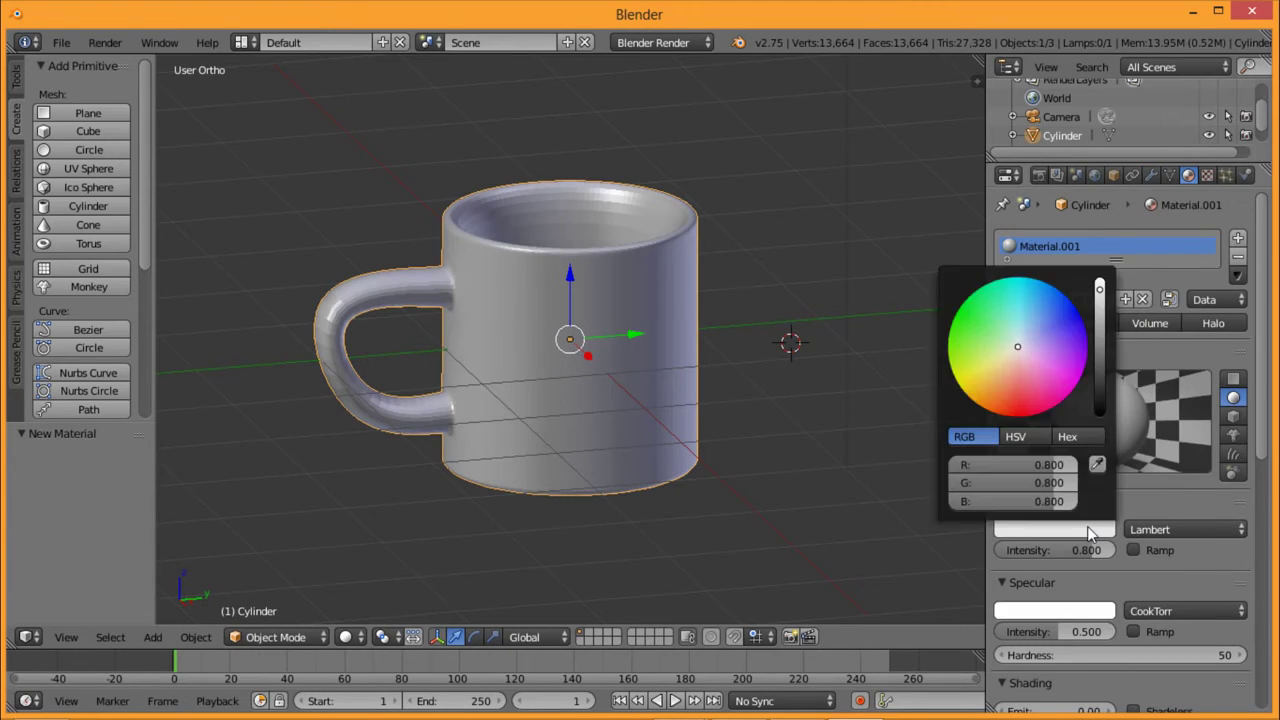
click(658, 44)
click(654, 104)
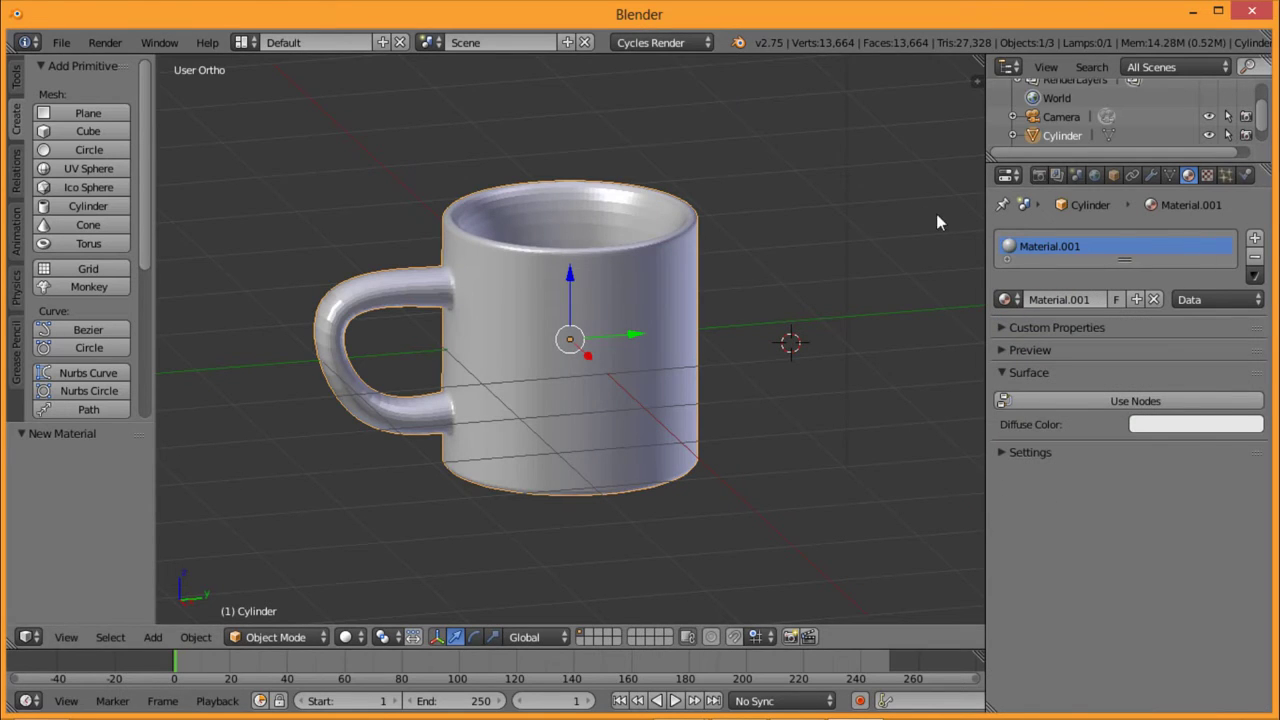
Step: Make the mug's surface a Glass BSDF with IOR 1.450, then switch to Blender Render
click(1190, 401)
click(1178, 399)
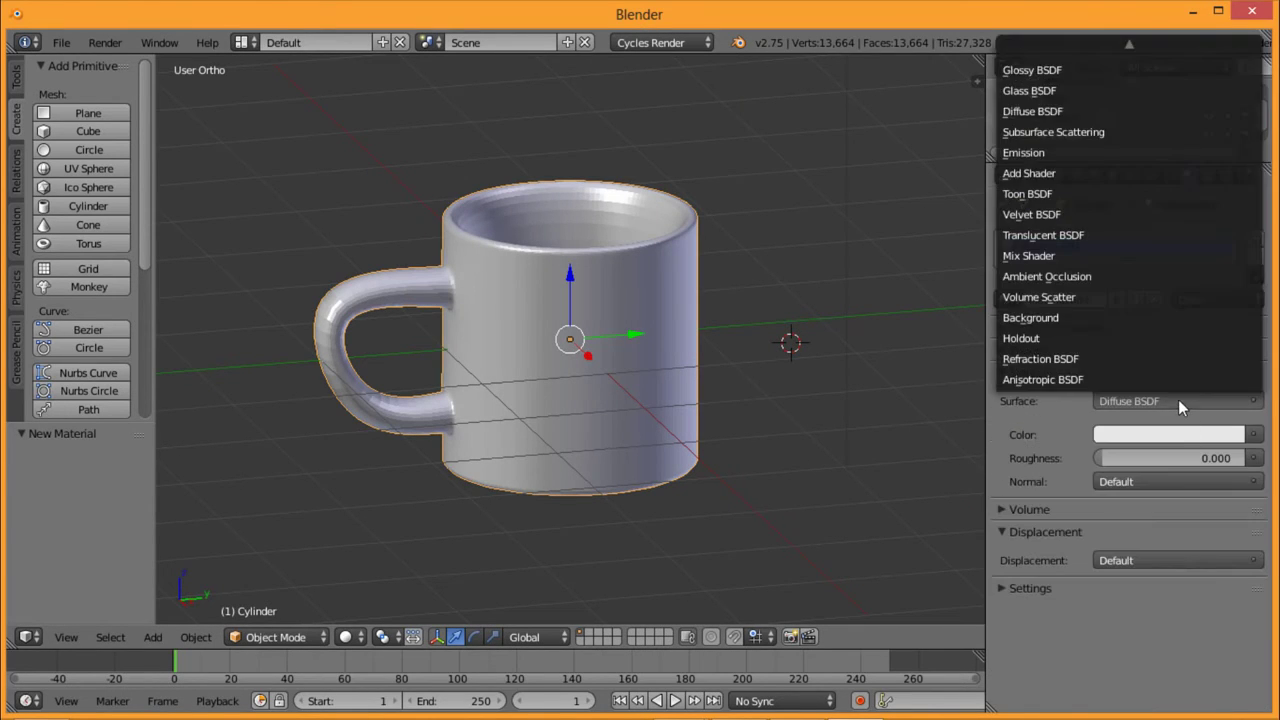
click(1039, 91)
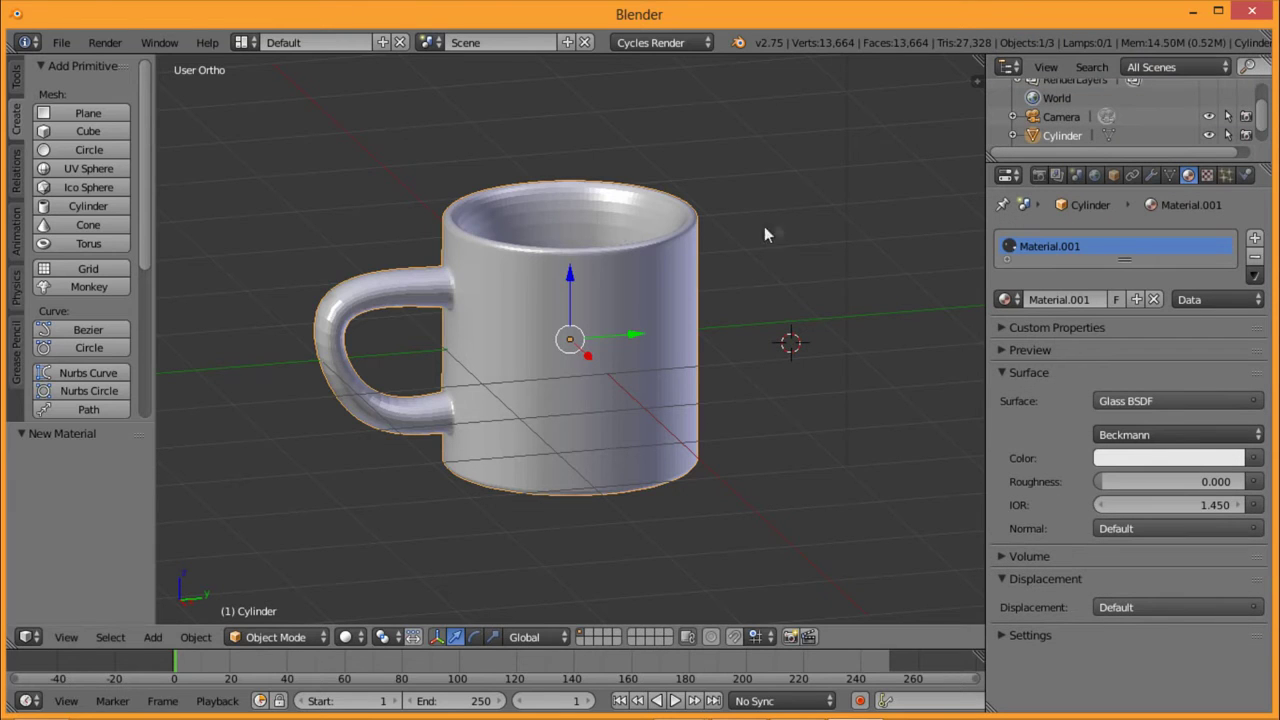
click(650, 42)
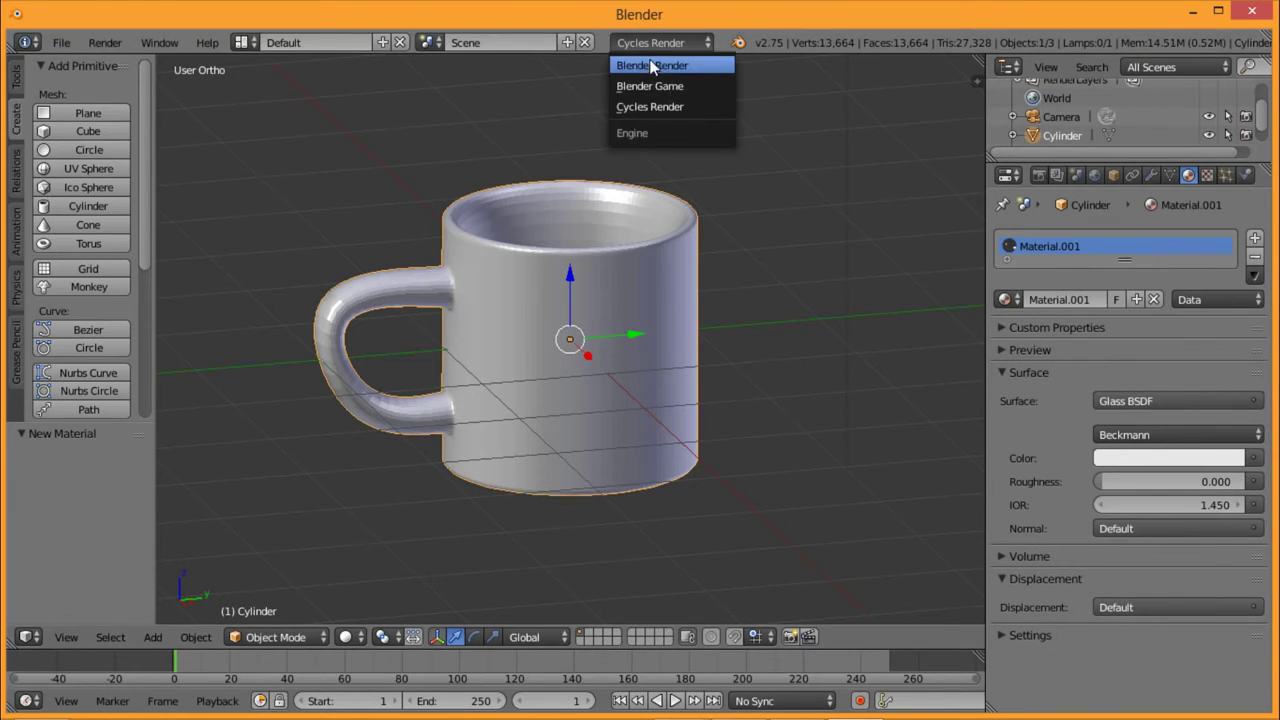
click(652, 64)
Step: Add a plane and move it along Z to sit directly under the mug
click(70, 113)
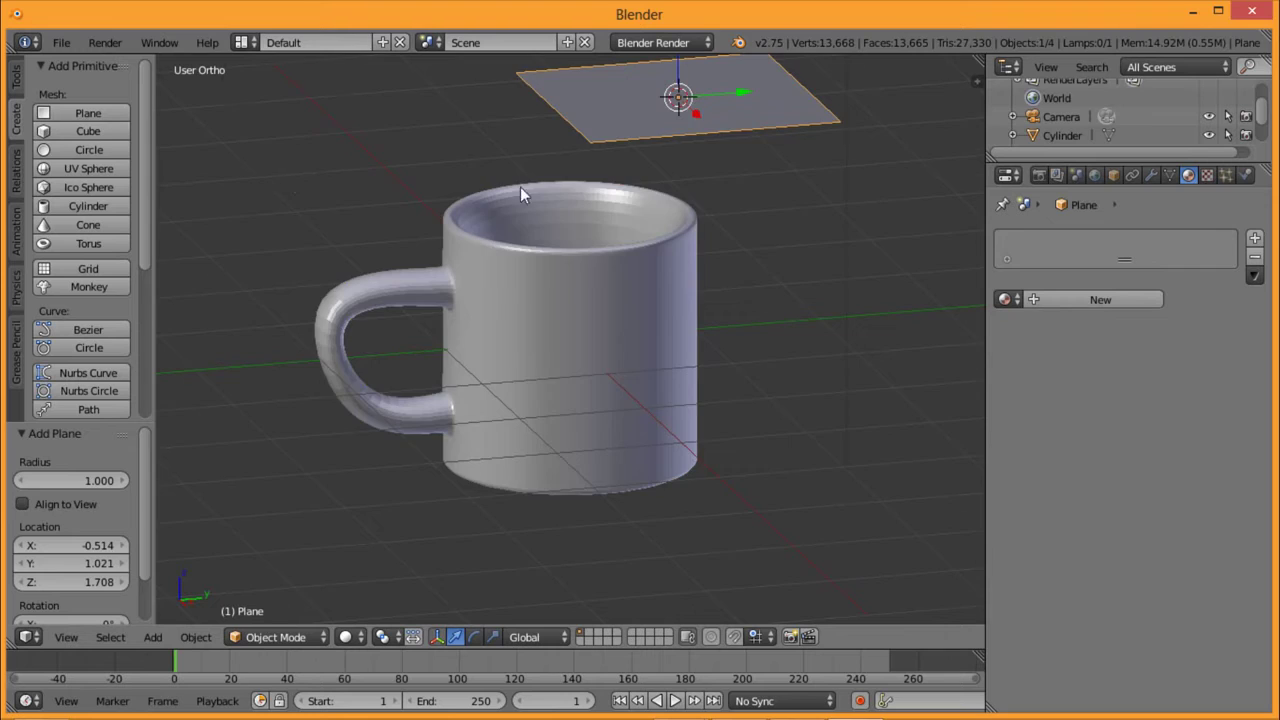
scroll(523, 184, down, 2)
key(g)
key(x)
click(632, 147)
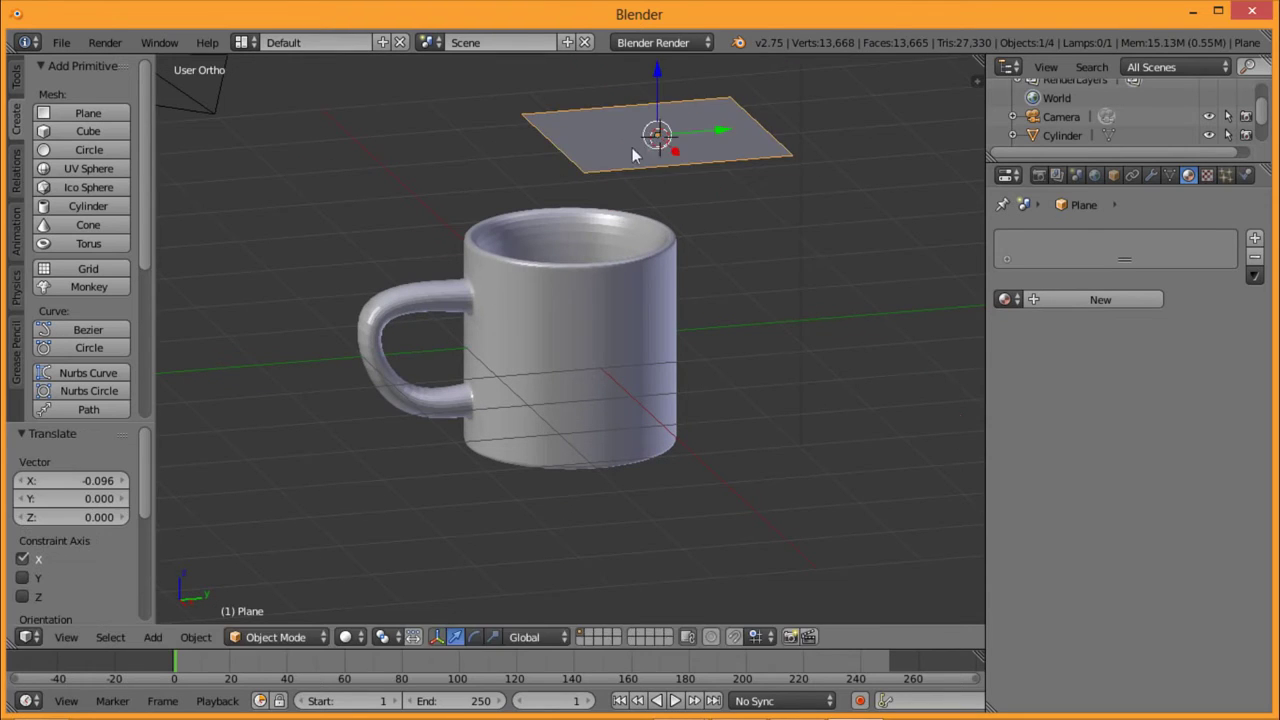
key(g)
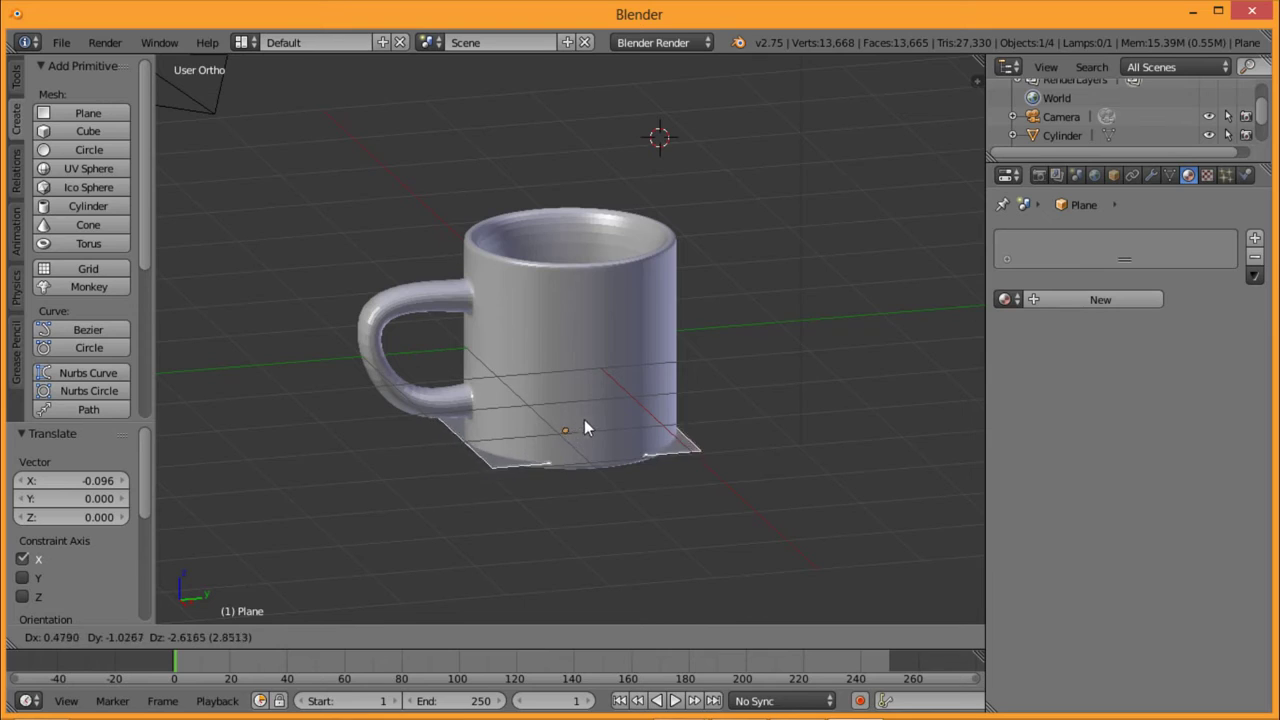
key(z)
click(550, 436)
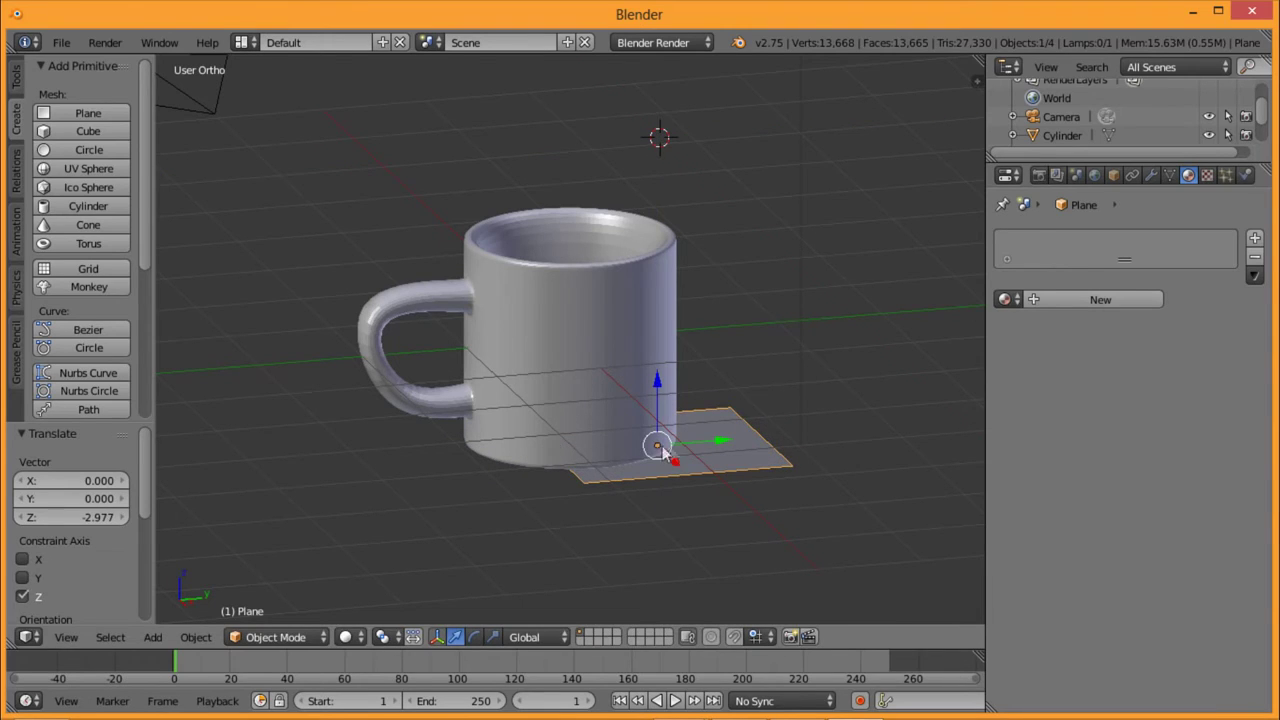
key(g)
click(562, 457)
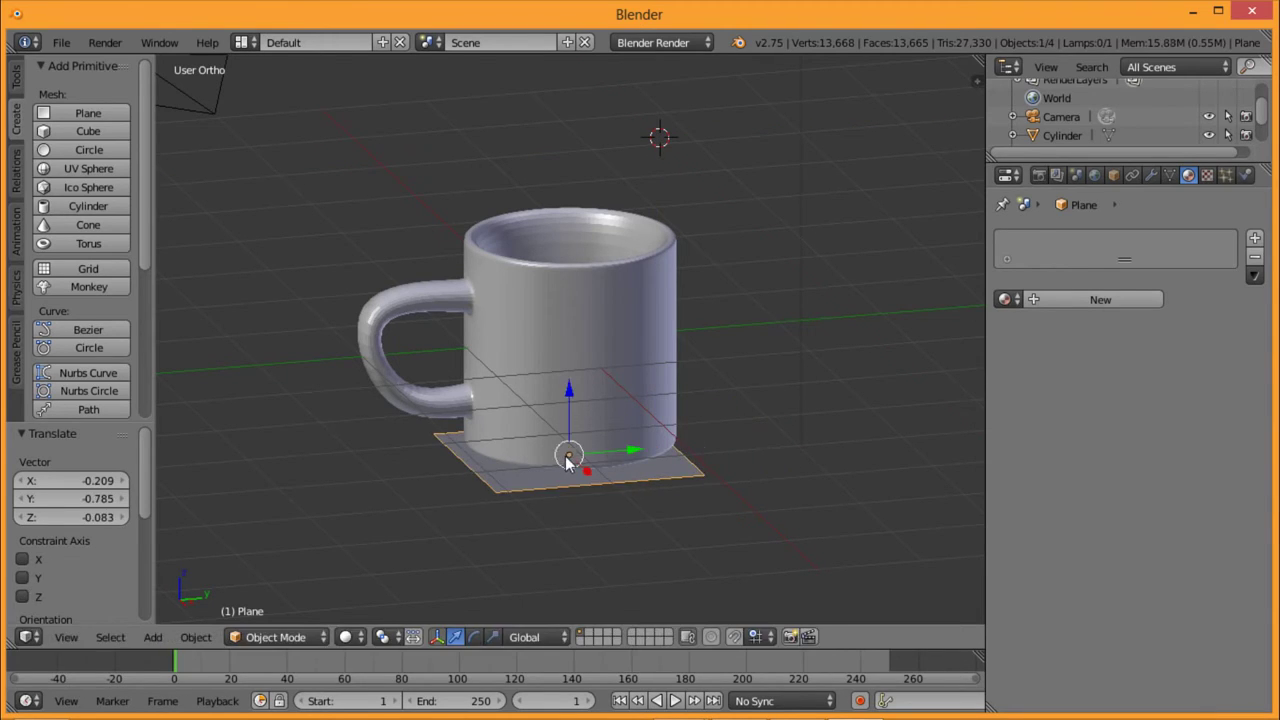
Step: Scale the plane to 5.227 as a floor and give it a new material, Material.002
key(s)
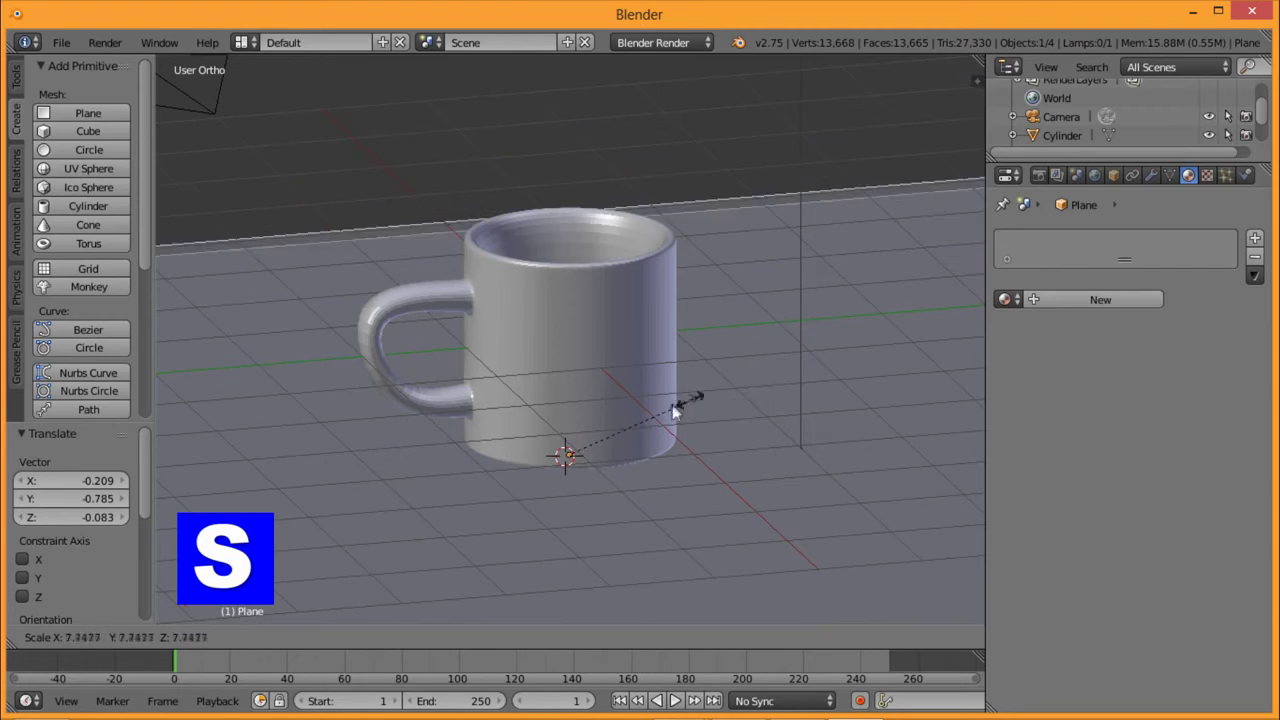
click(657, 419)
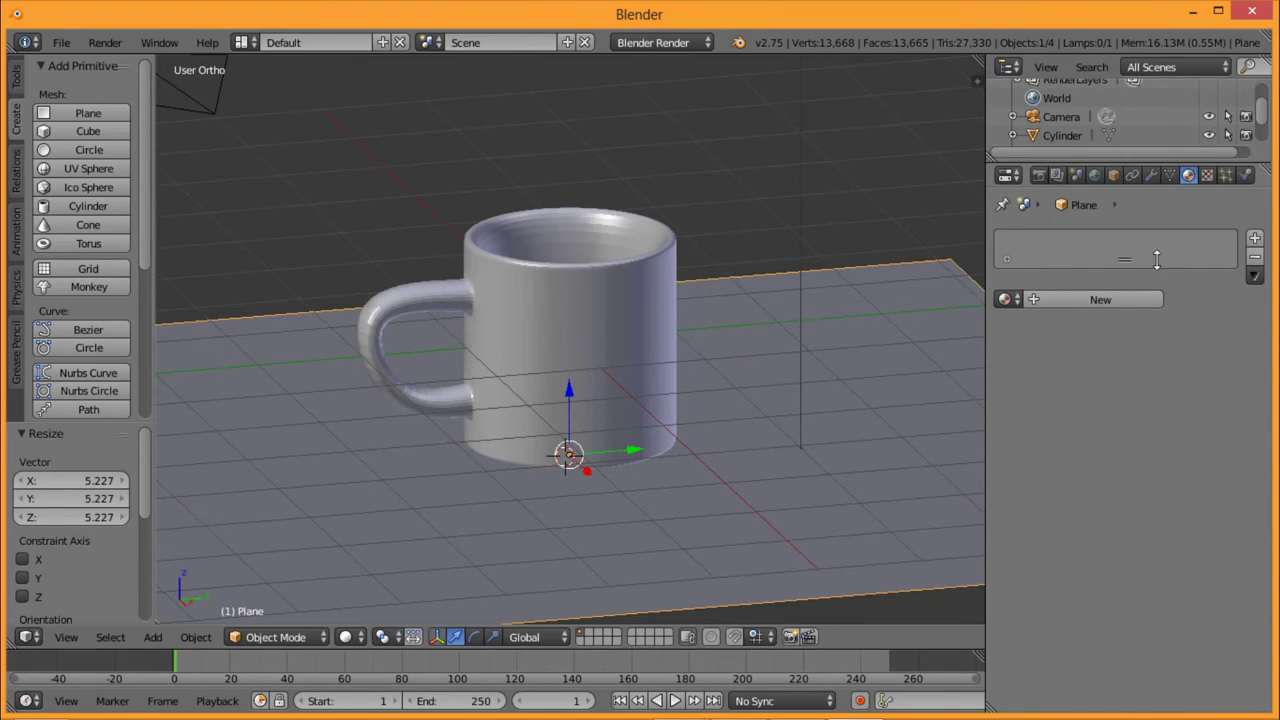
click(1045, 300)
click(1093, 535)
Step: Tint the floor material pale yellow and switch the render engine to Cycles Render
drag(1020, 382, 997, 354)
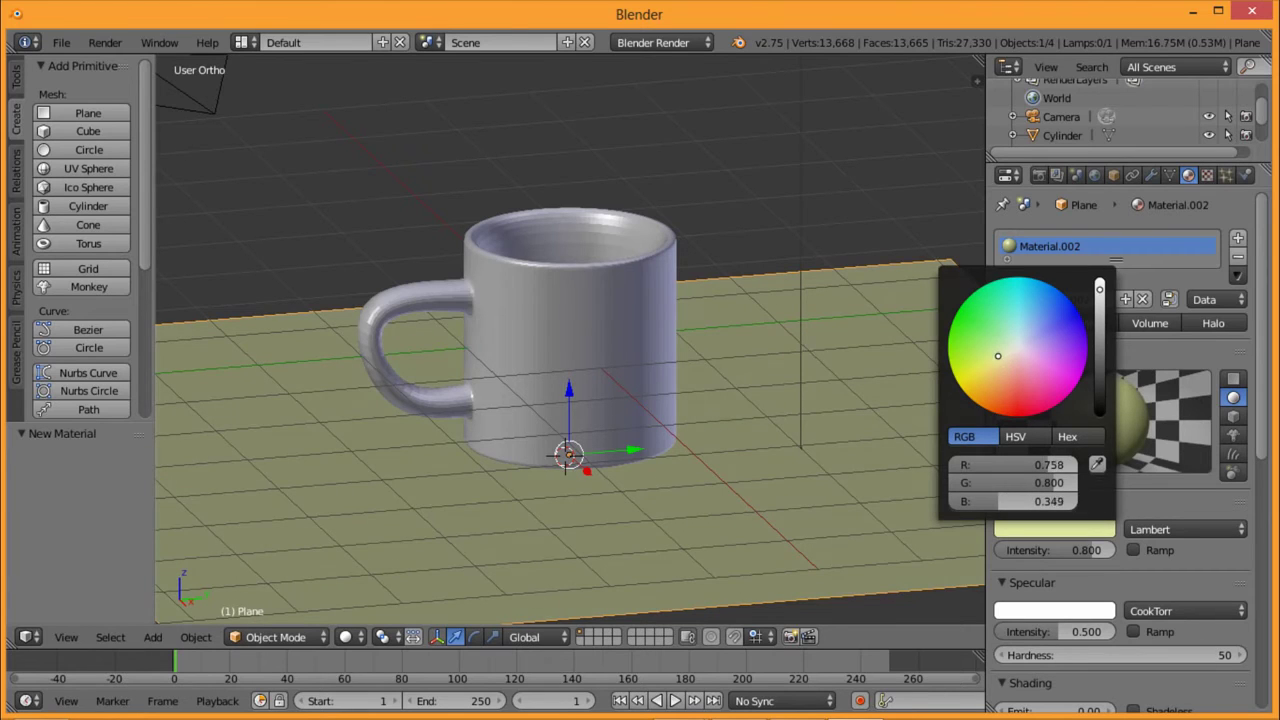
click(712, 46)
click(684, 107)
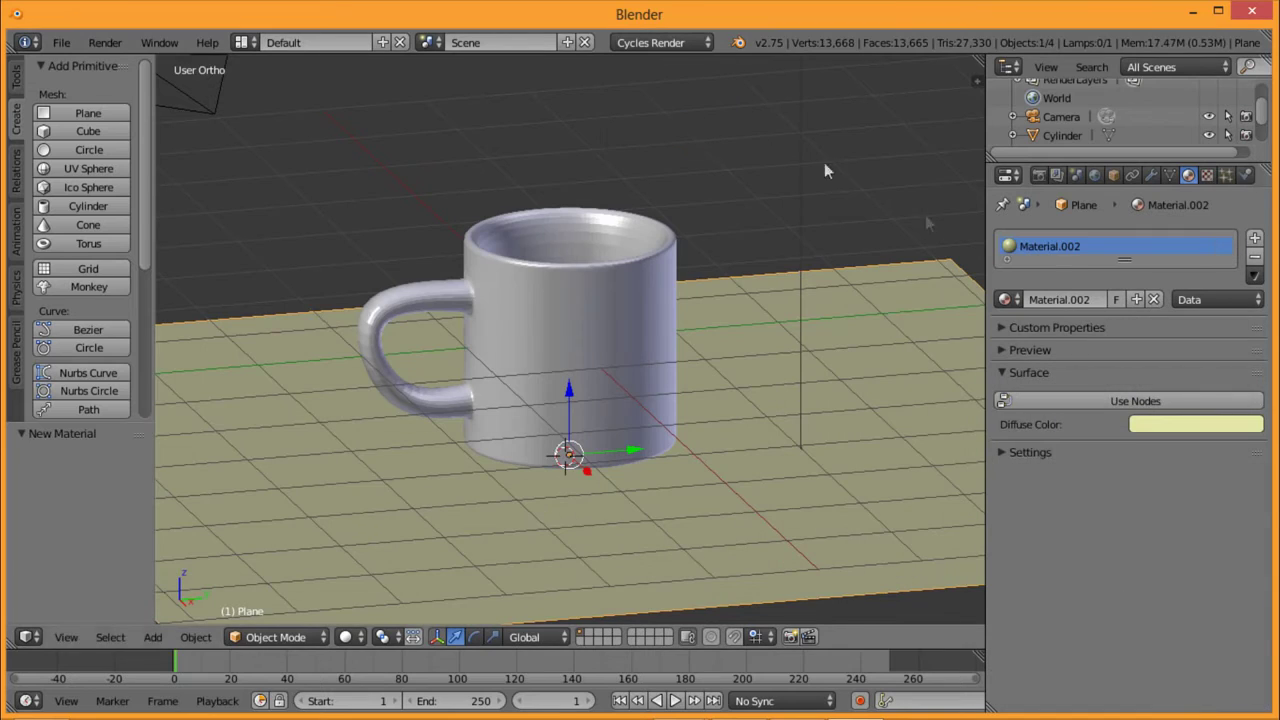
Step: Turn on nodes for the floor material so it uses a Diffuse BSDF surface
click(1103, 400)
click(1101, 400)
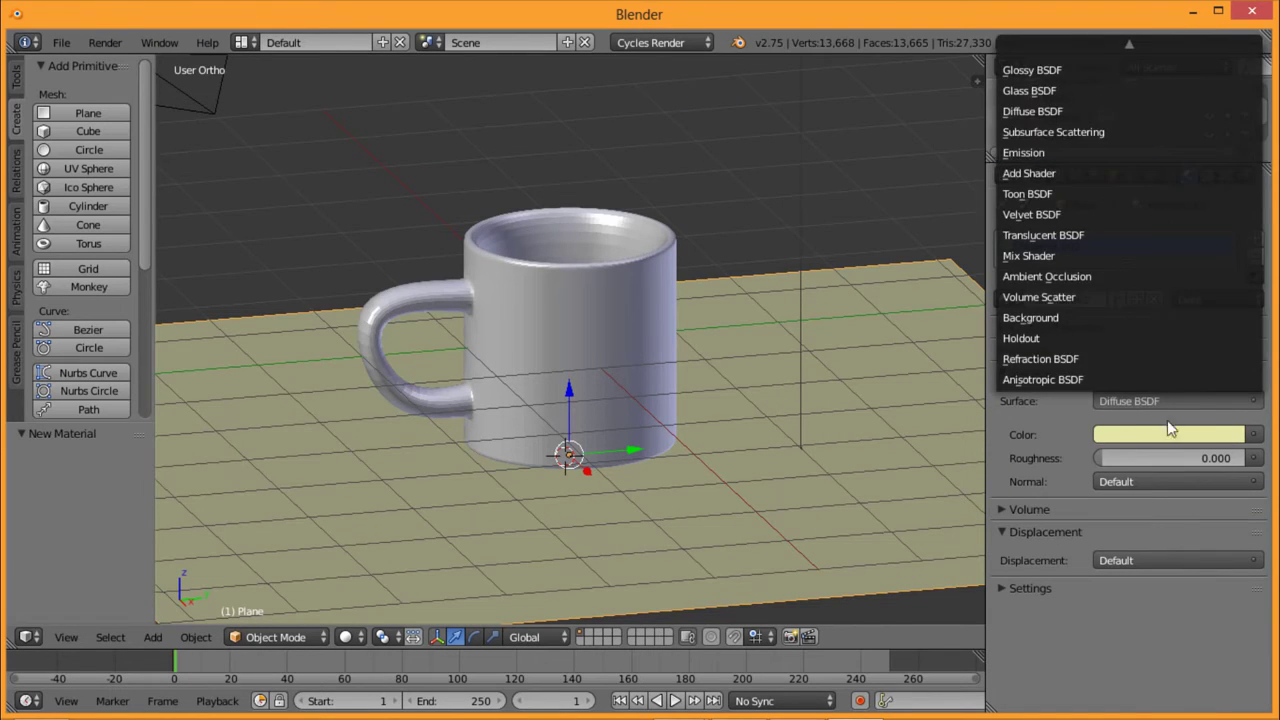
click(388, 638)
click(347, 637)
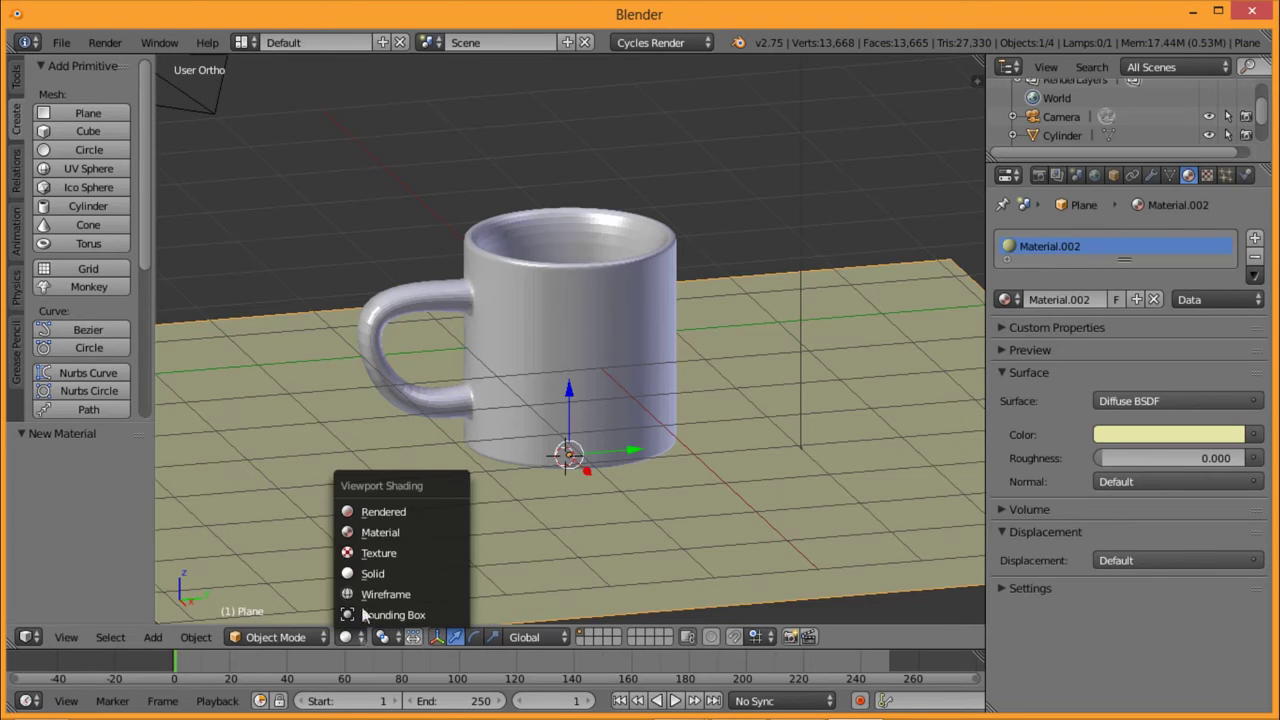
Step: Try a rendered preview, return to solid shading, and raise the floor plane slightly along Z
click(390, 513)
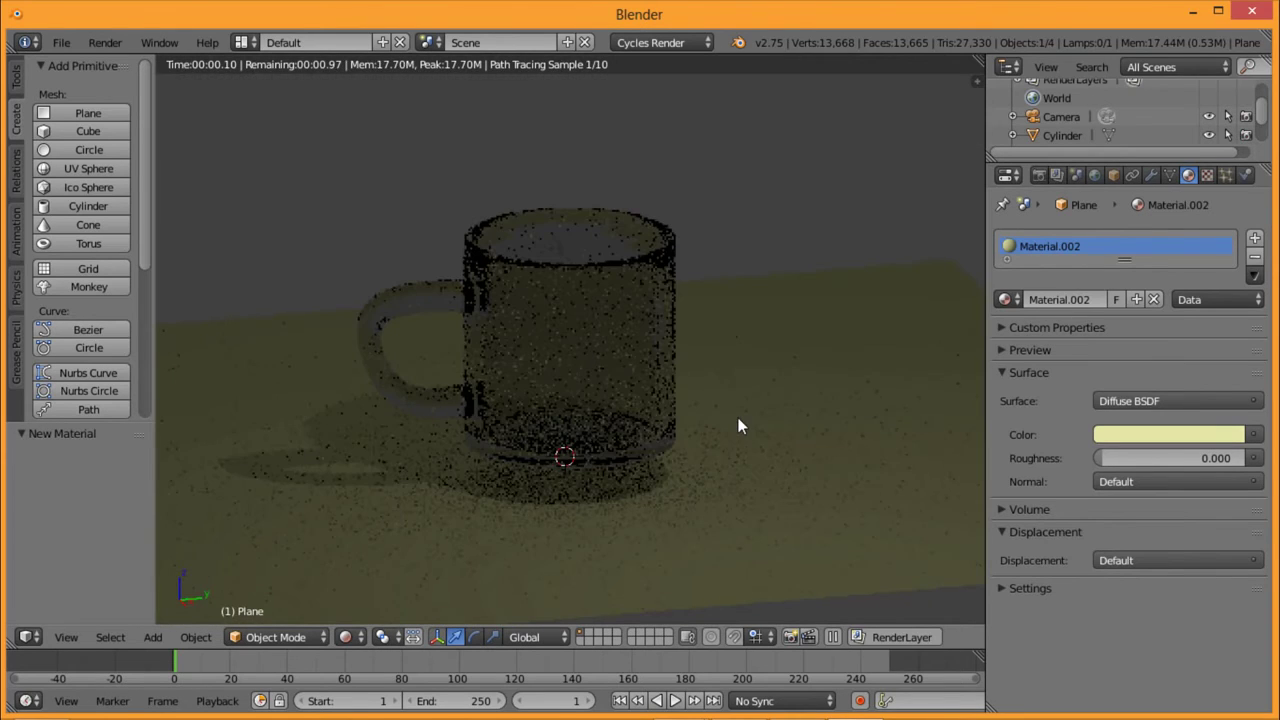
key(ctrl+z)
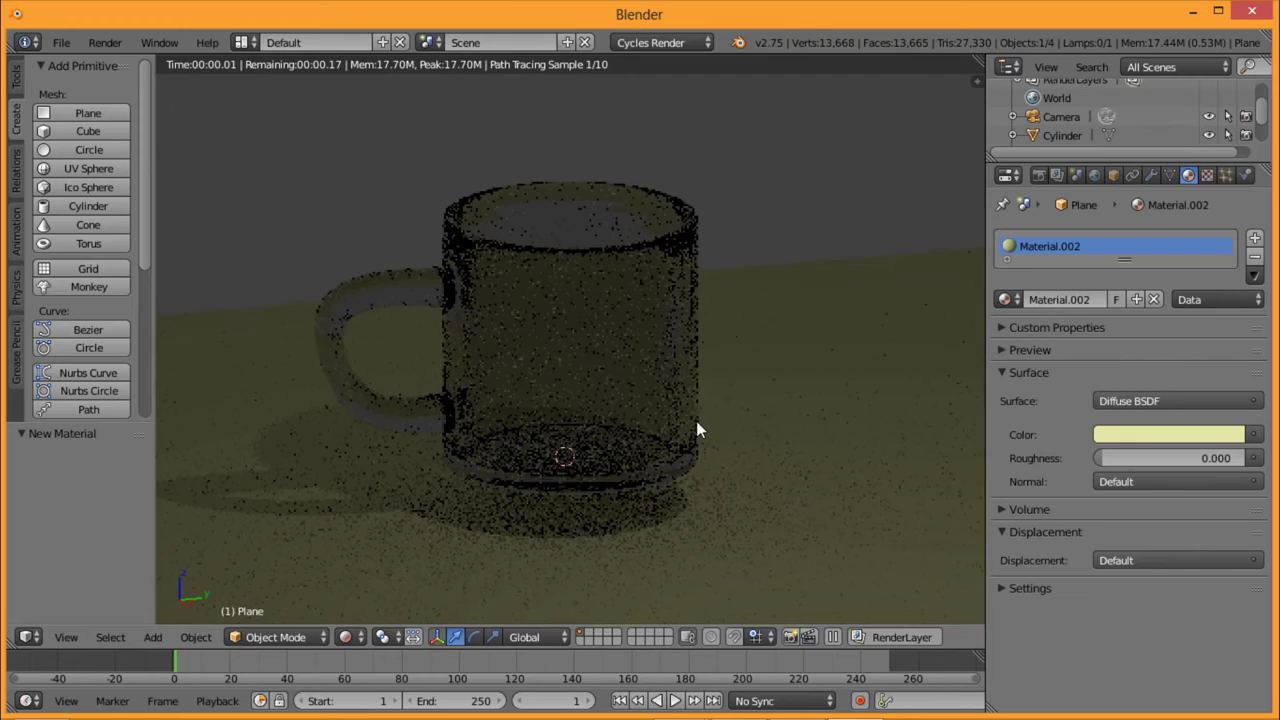
click(357, 640)
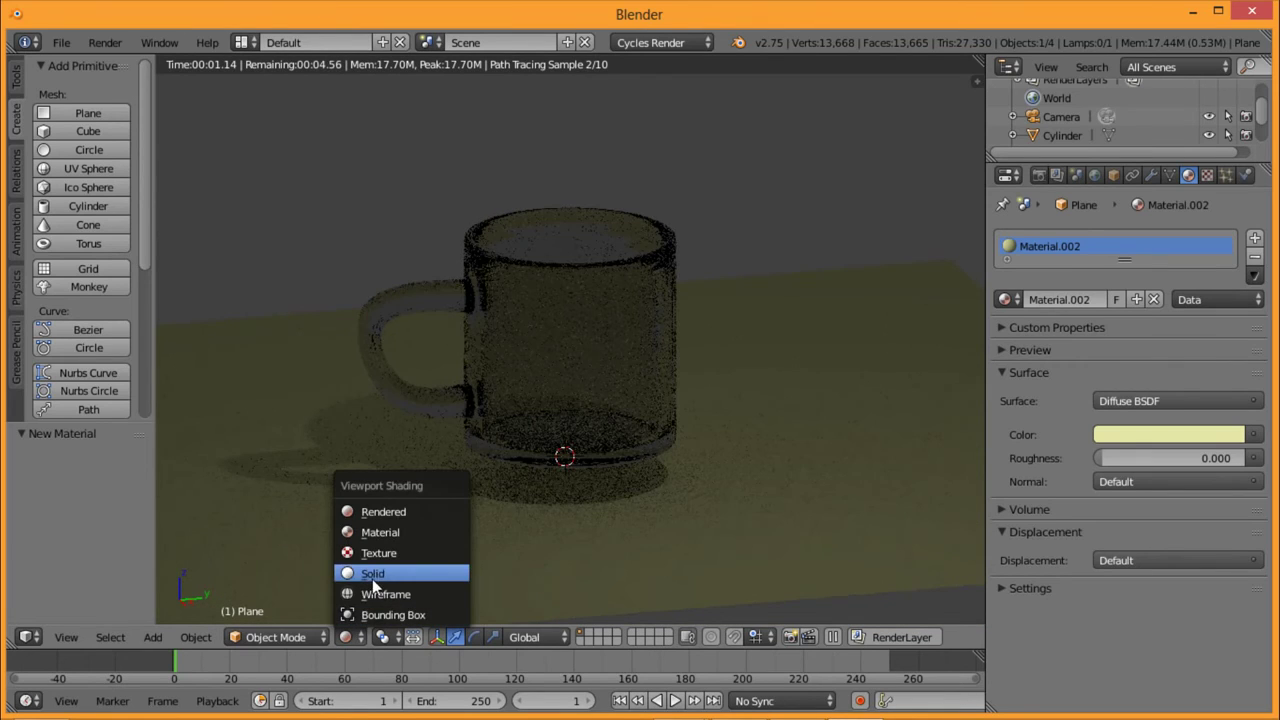
click(375, 572)
click(652, 530)
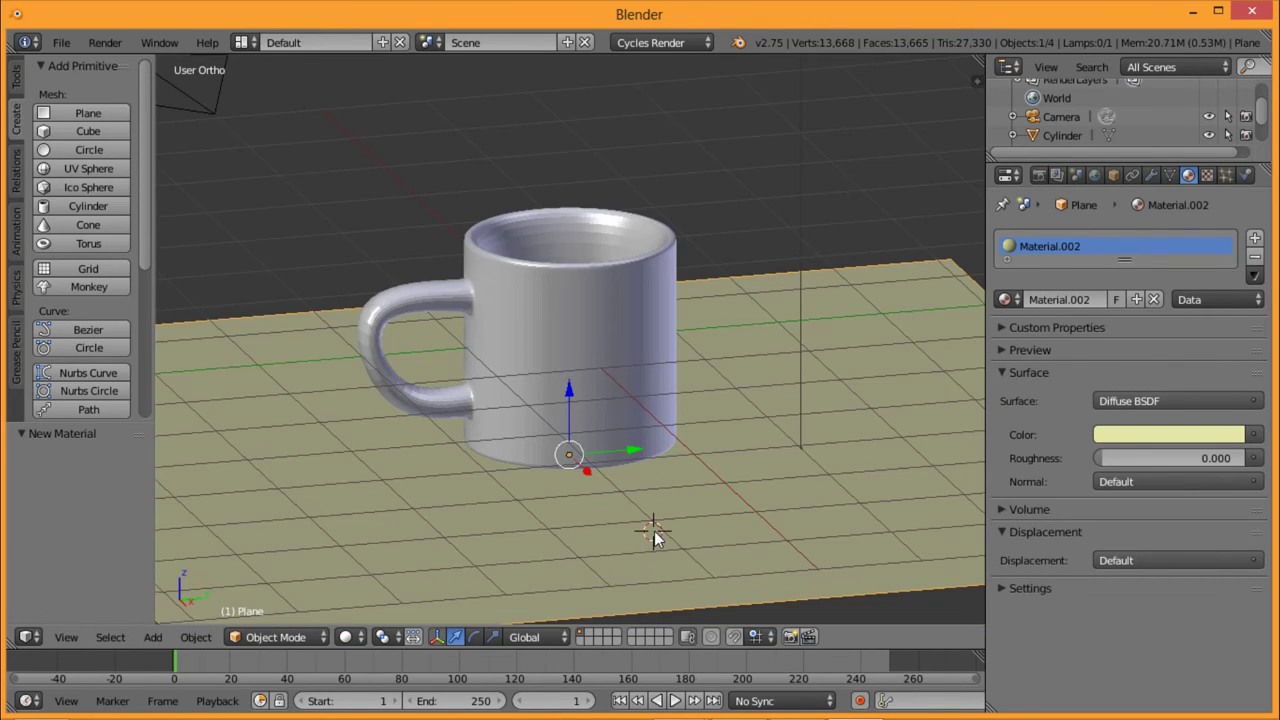
mouse_move(570, 391)
mouse_down()
mouse_move(571, 347)
mouse_move(572, 359)
mouse_up()
Step: Preview the mug and floor in Rendered shading from another side, then return to Solid
click(358, 638)
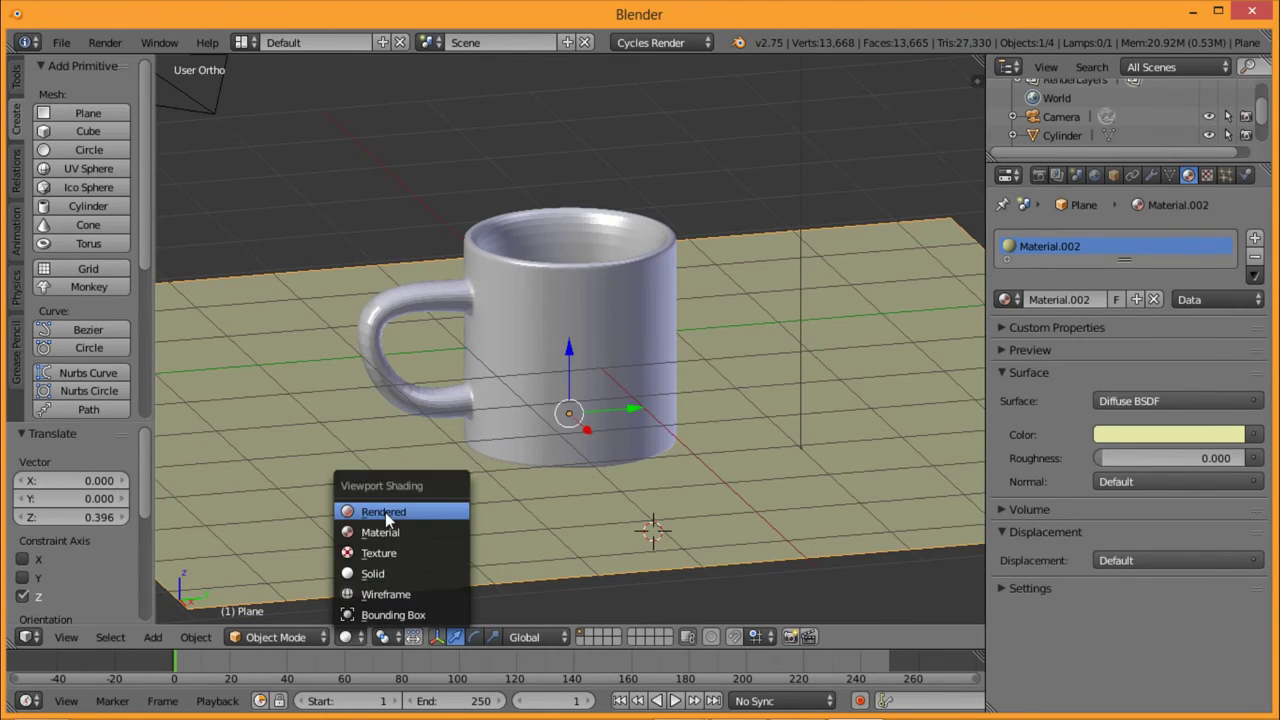
click(385, 512)
mouse_move(651, 434)
middle_down()
mouse_move(457, 420)
mouse_move(634, 381)
mouse_move(648, 365)
mouse_move(590, 390)
mouse_move(738, 411)
mouse_move(780, 437)
mouse_move(800, 423)
mouse_move(782, 403)
middle_up()
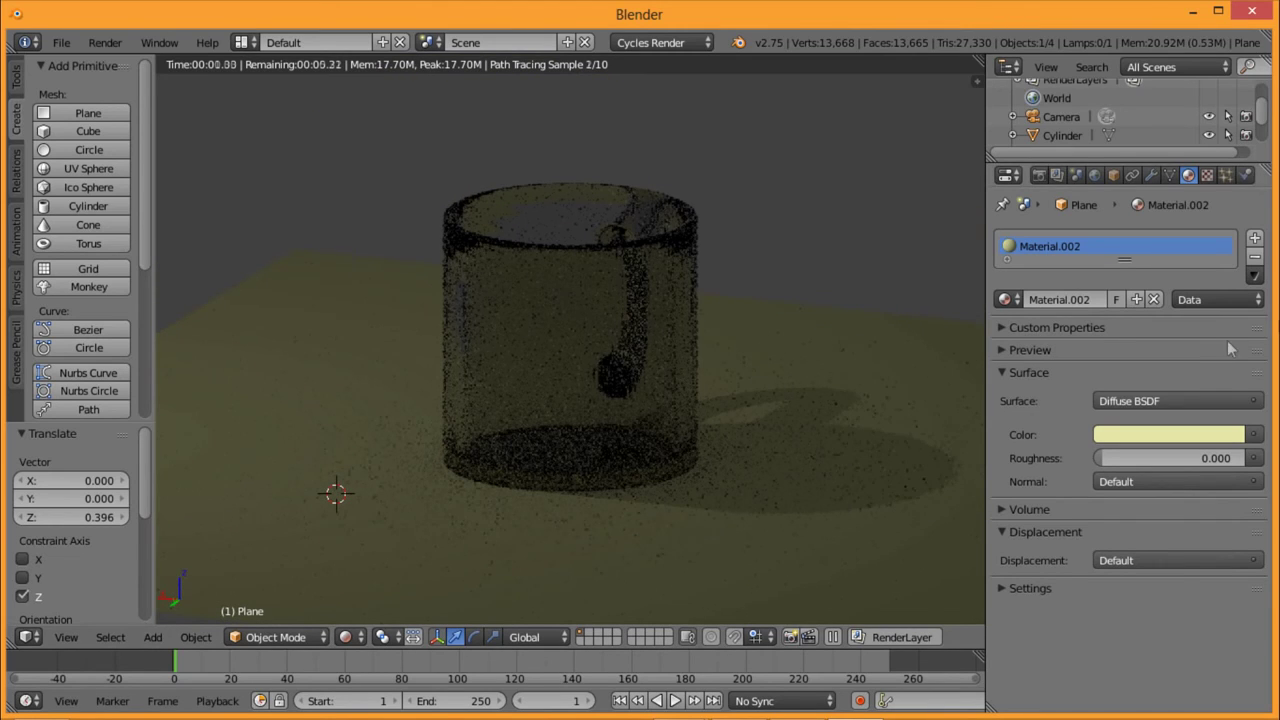
click(1132, 437)
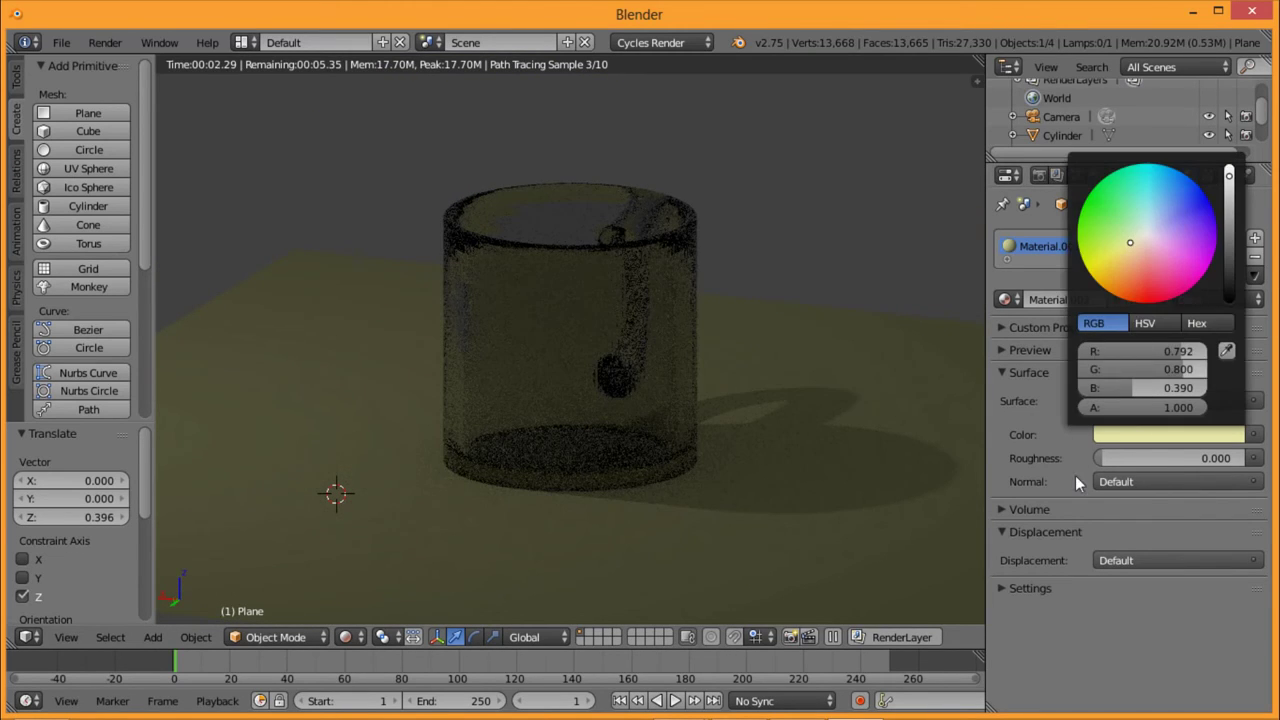
click(353, 638)
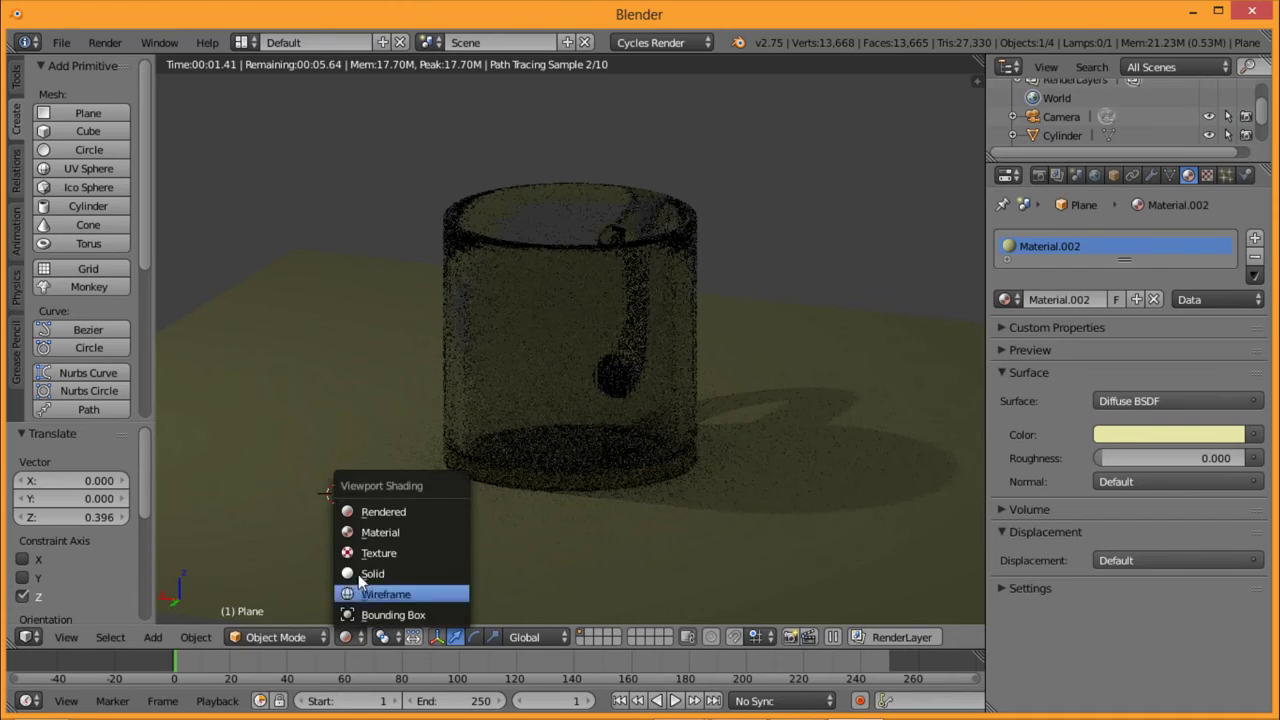
click(367, 572)
Step: Select the mug and tint its Glass BSDF colour lavender
right_click(553, 338)
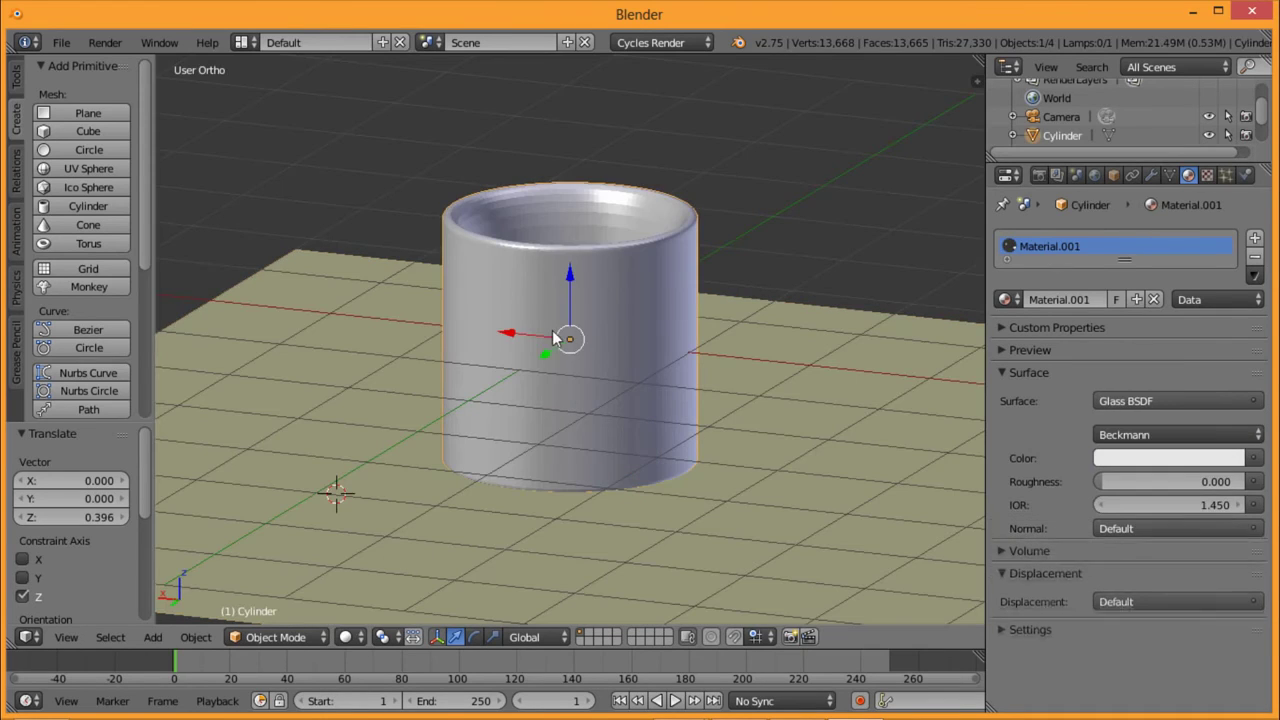
click(1151, 459)
drag(1152, 257, 1170, 264)
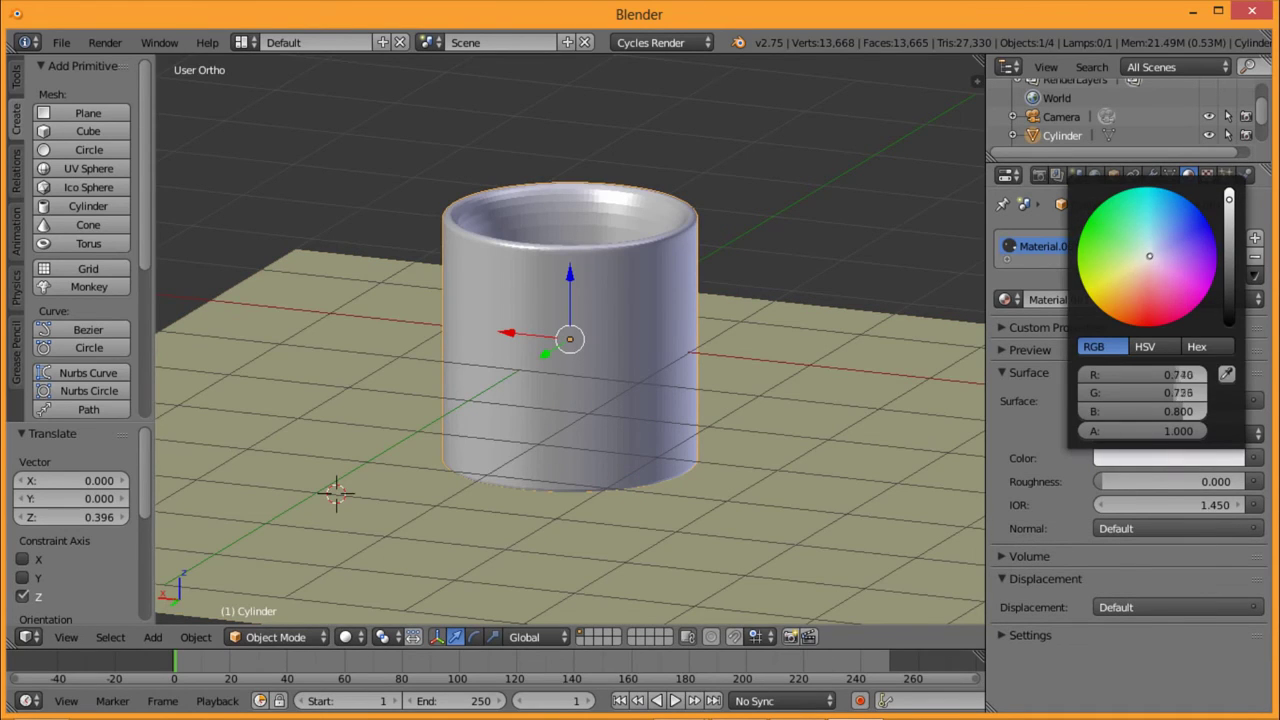
Step: Preview the lavender glass mug in Rendered shading, viewed toward its handle
click(350, 637)
click(385, 511)
mouse_move(523, 439)
middle_down()
mouse_move(688, 372)
mouse_move(525, 351)
middle_up()
scroll(478, 360, up, 2)
scroll(463, 398, up, 2)
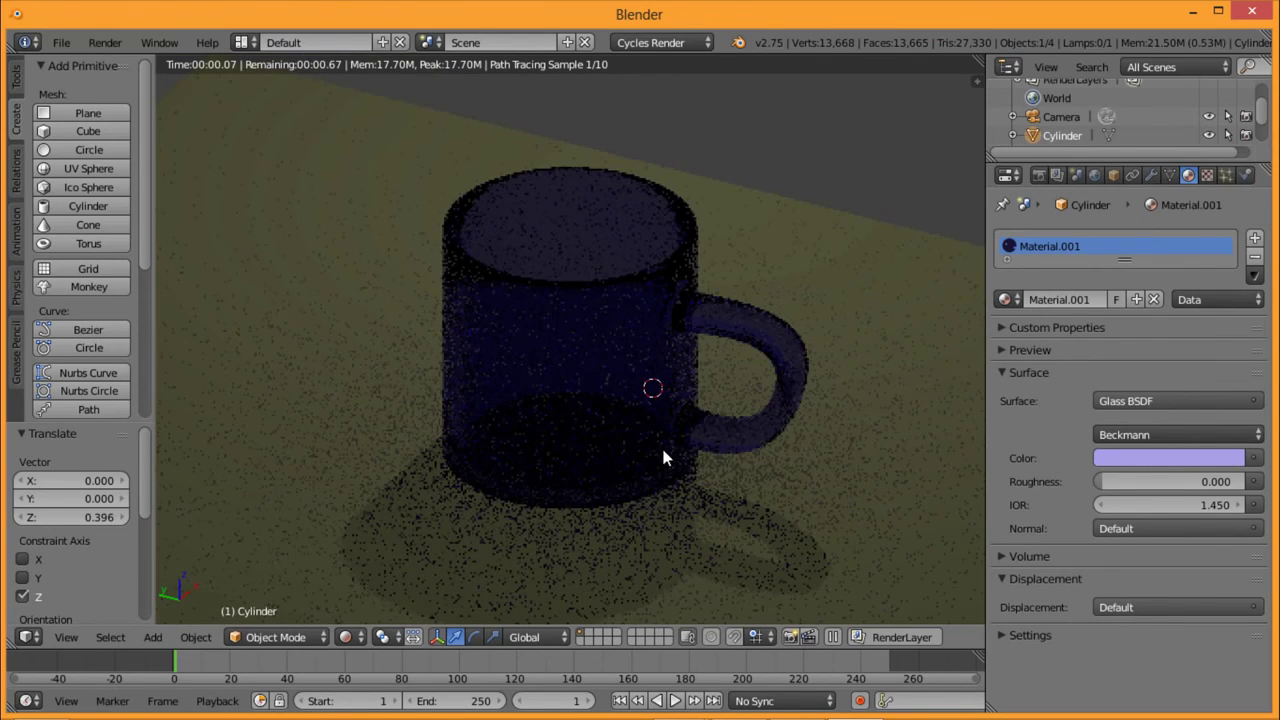
scroll(662, 451, down, 2)
Step: Render the final Cycles image at 1920×1080, 50% resolution
click(300, 639)
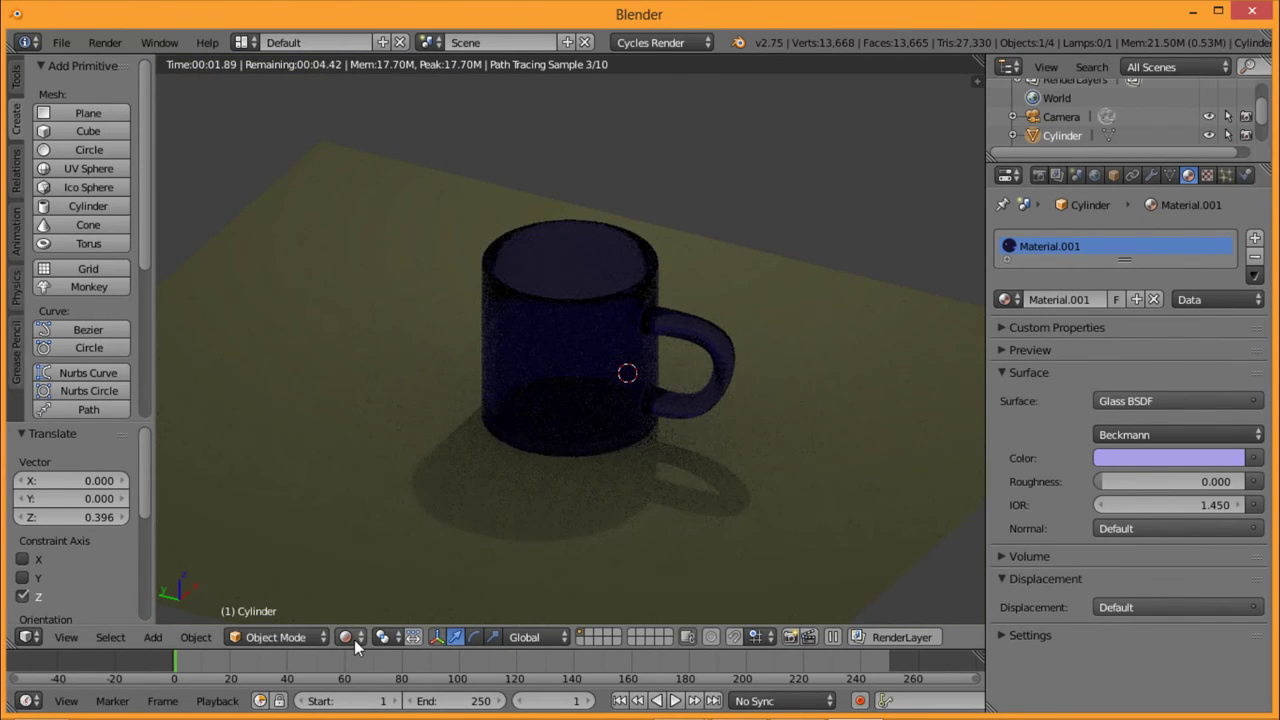
click(345, 637)
click(430, 573)
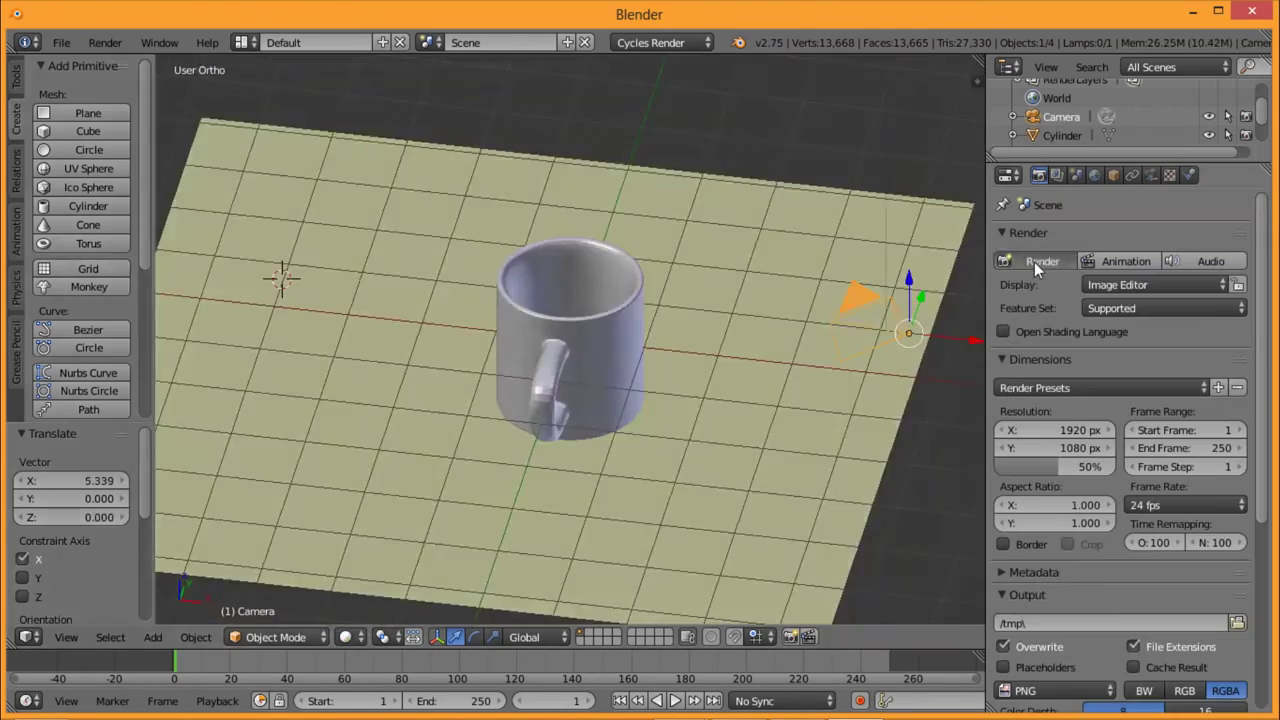
click(1034, 262)
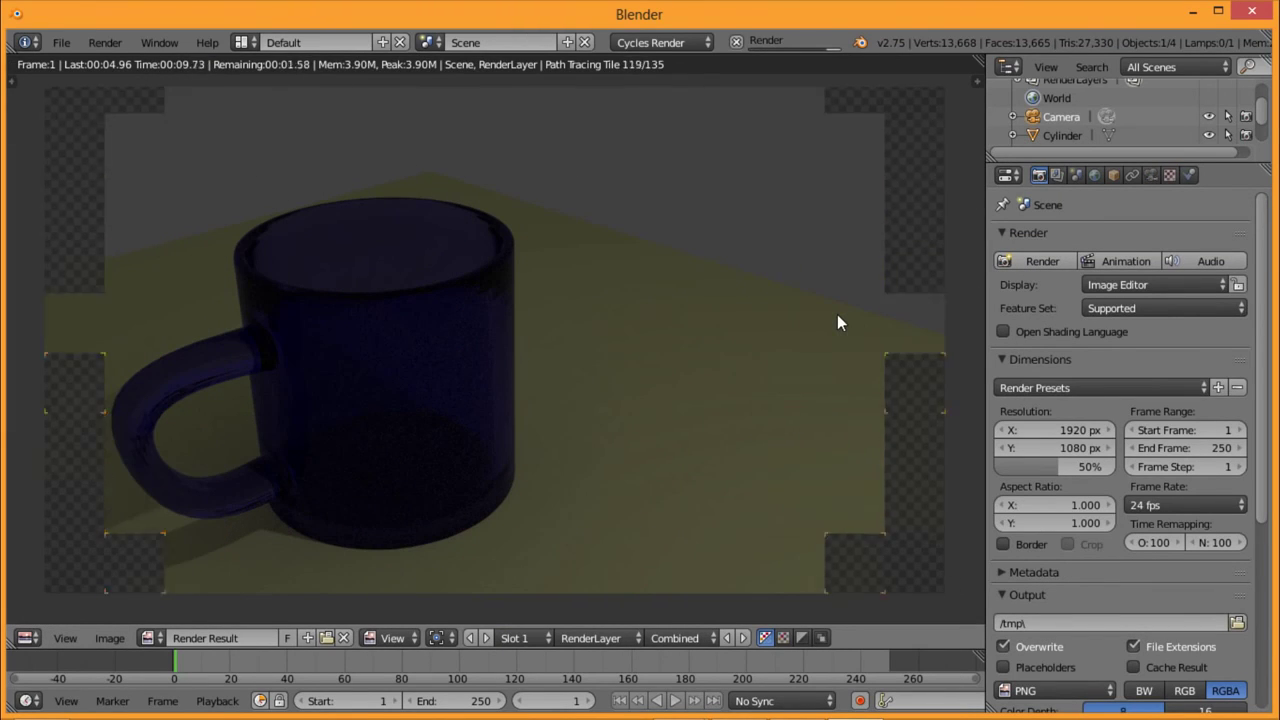
click(119, 645)
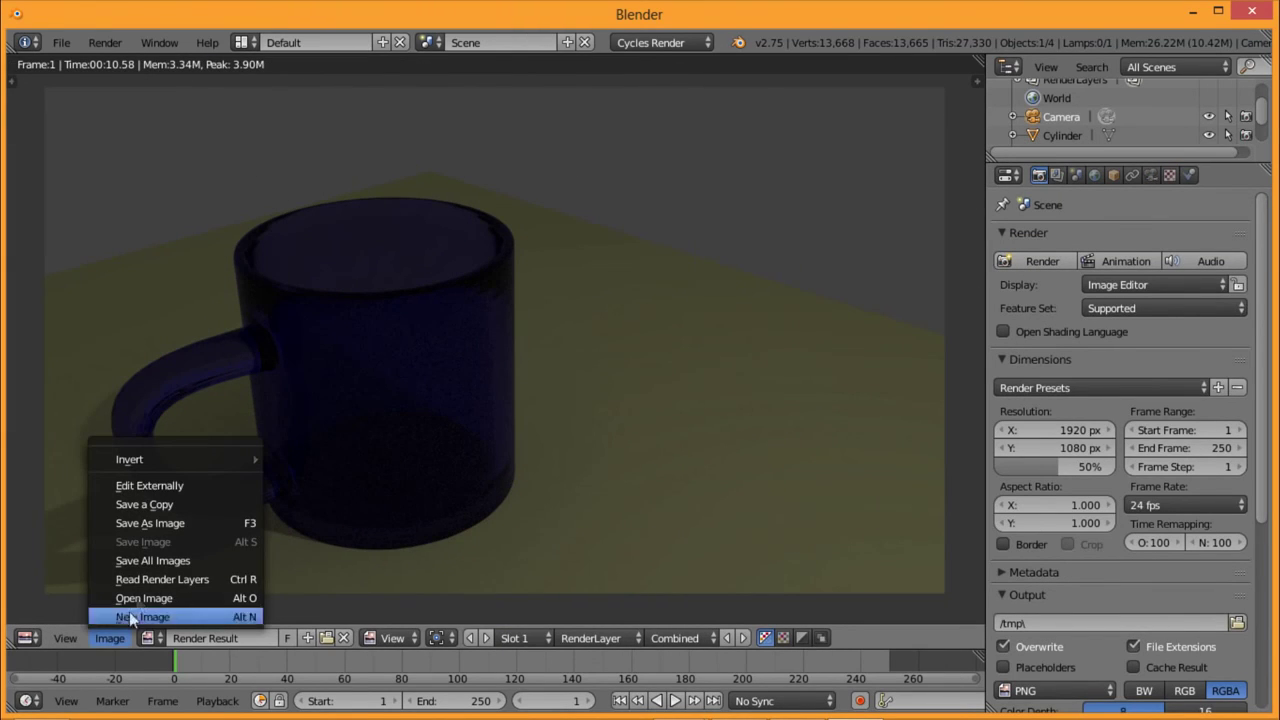
Step: Choose Save As Image and name the render 'GELAS GELASKACA.png' in the Documents folder
click(166, 523)
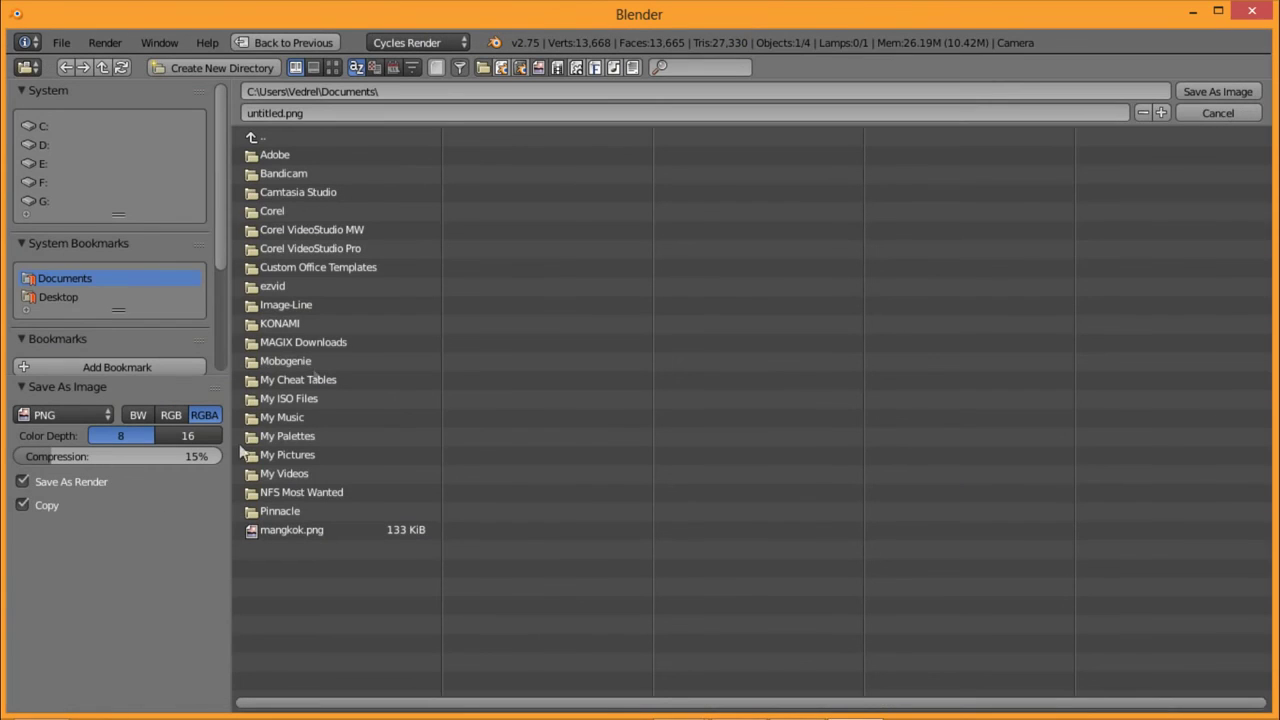
click(441, 112)
text(GELAS GELASKACA)
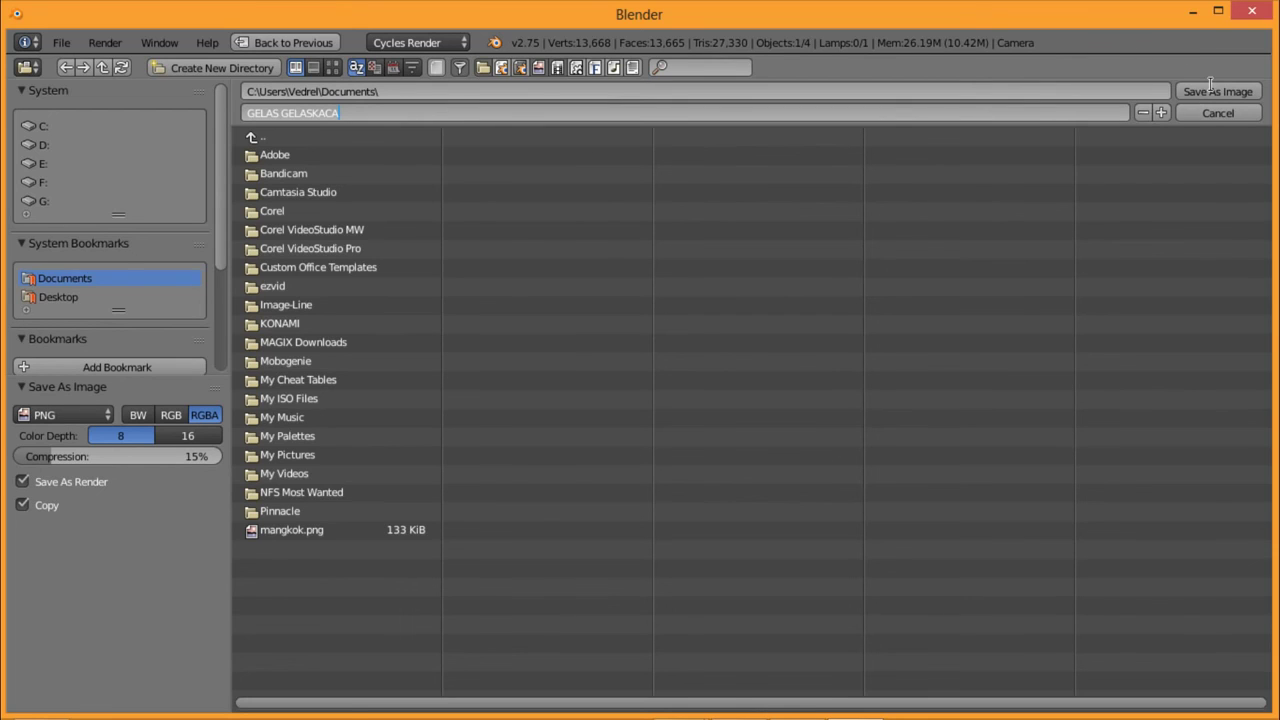
key(Return)
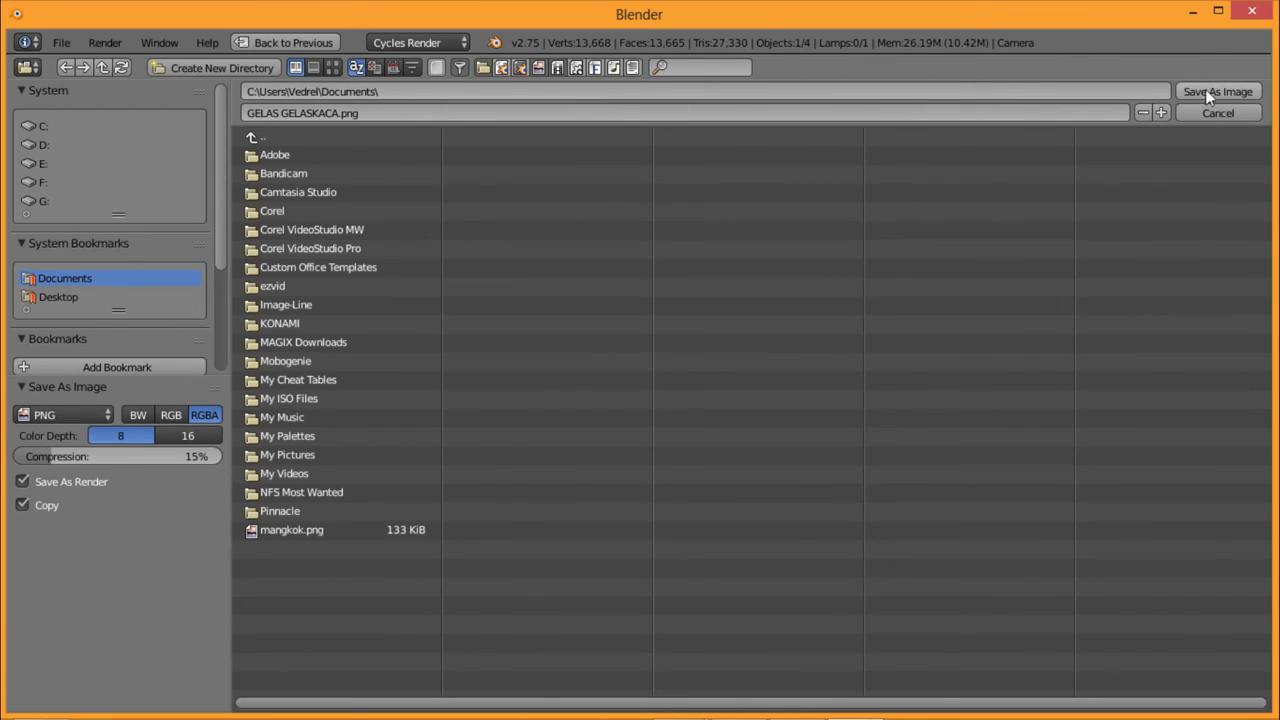